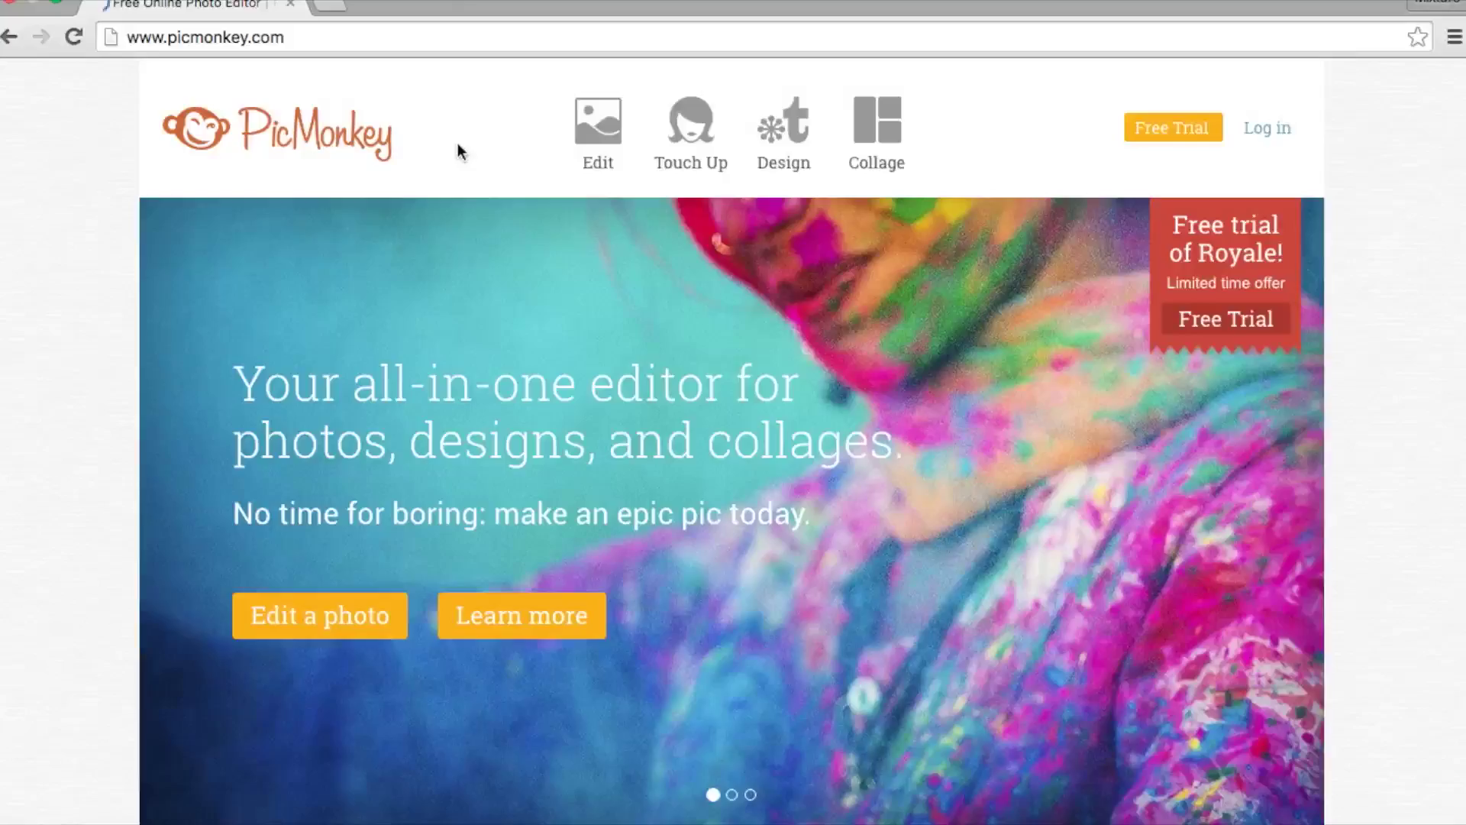
Step: Start a blank PicMonkey design and crop its actual size to 1280 × 720
mouse_move(798, 170)
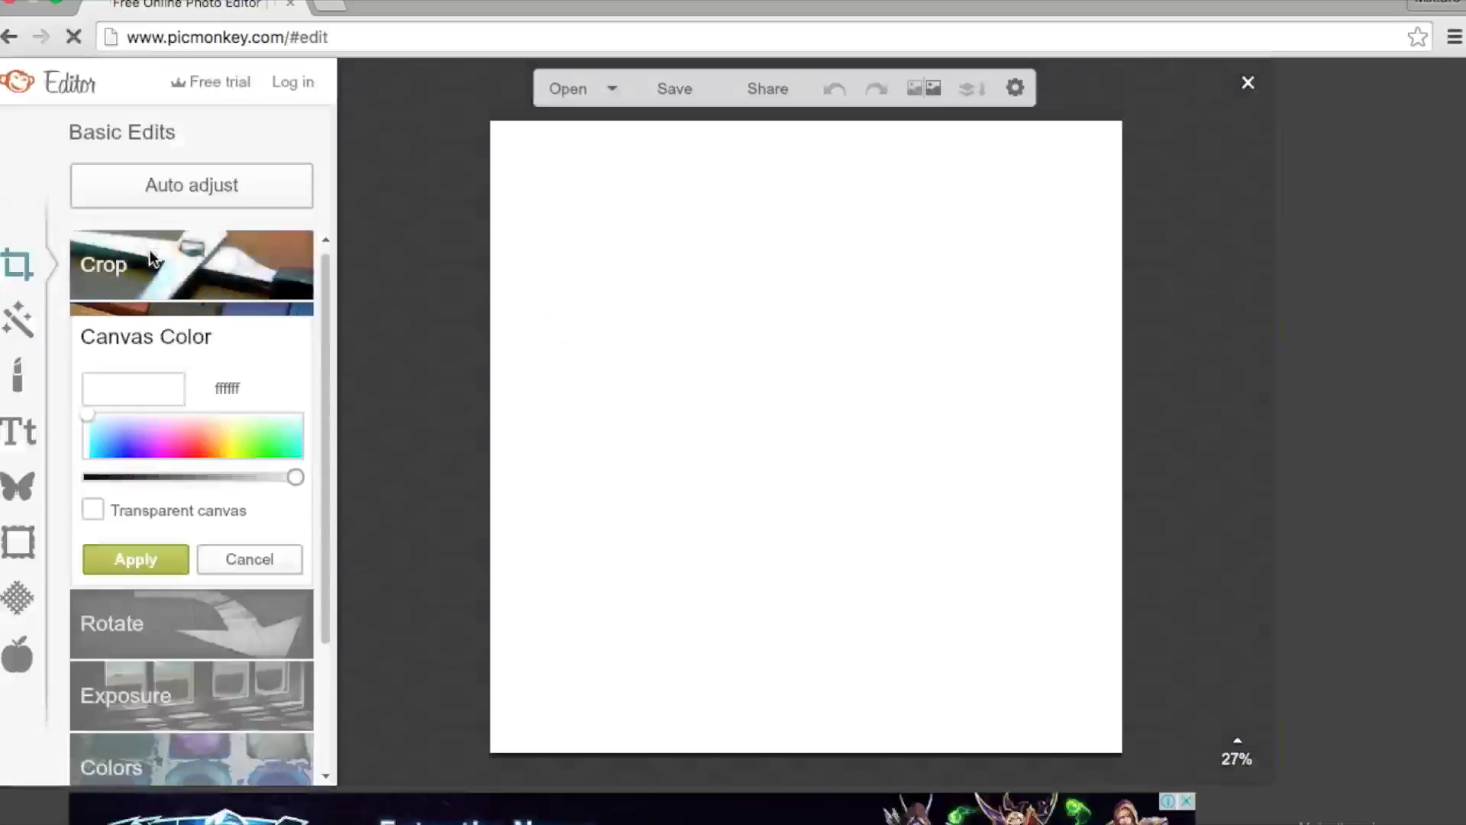
click(153, 252)
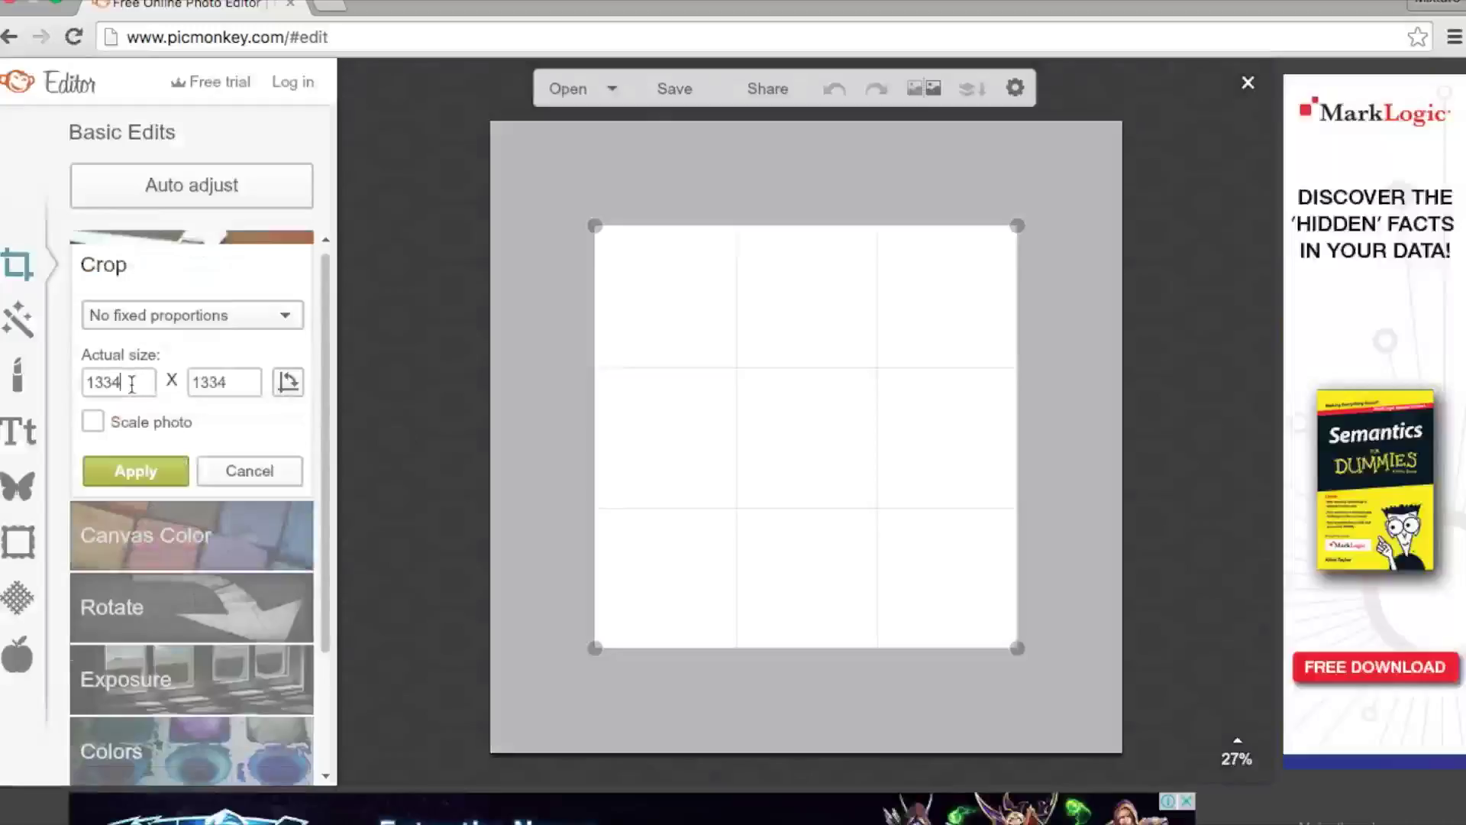
key(BackSpace)
key(BackSpace)
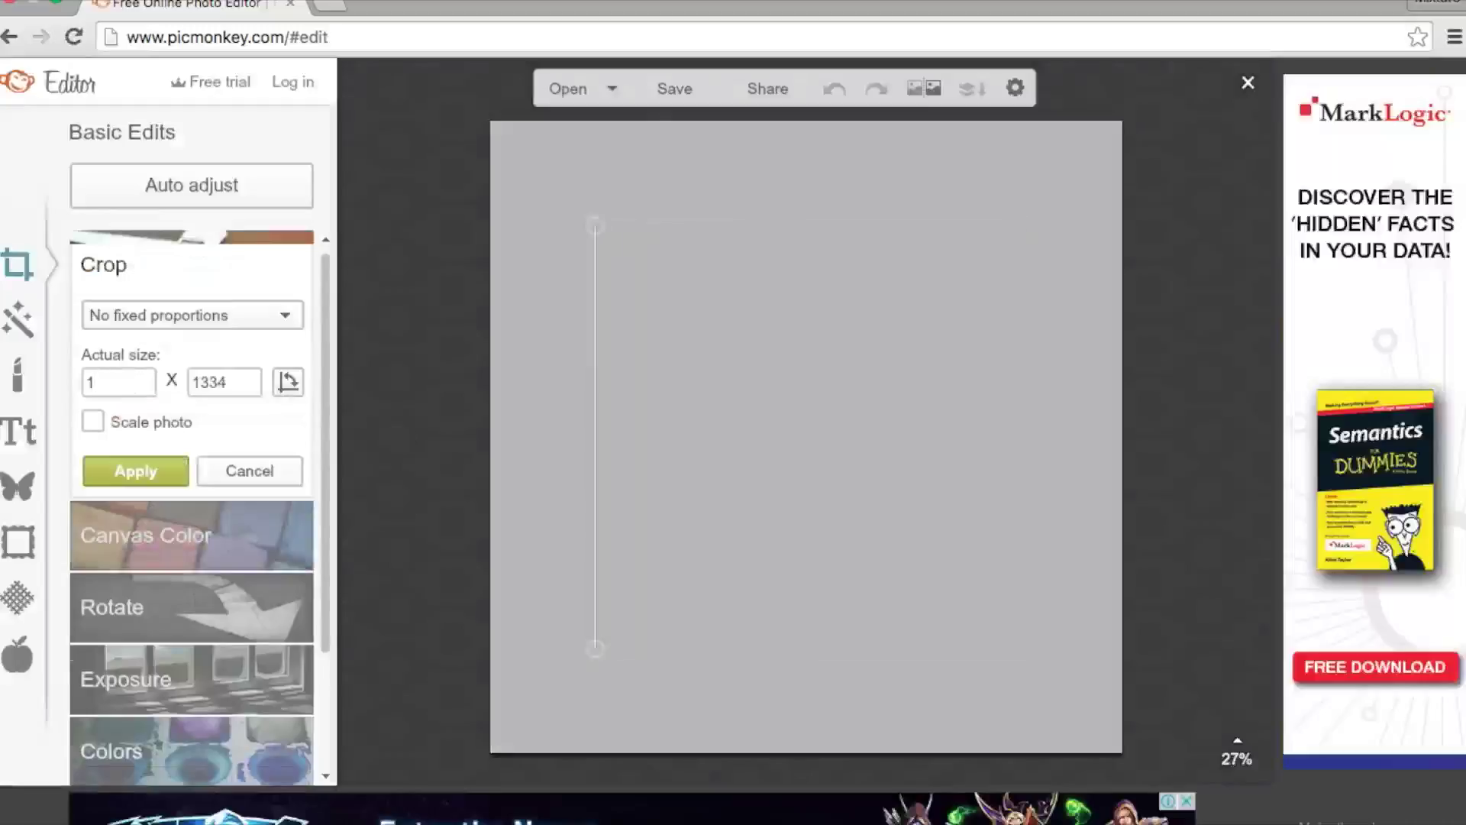
text(80)
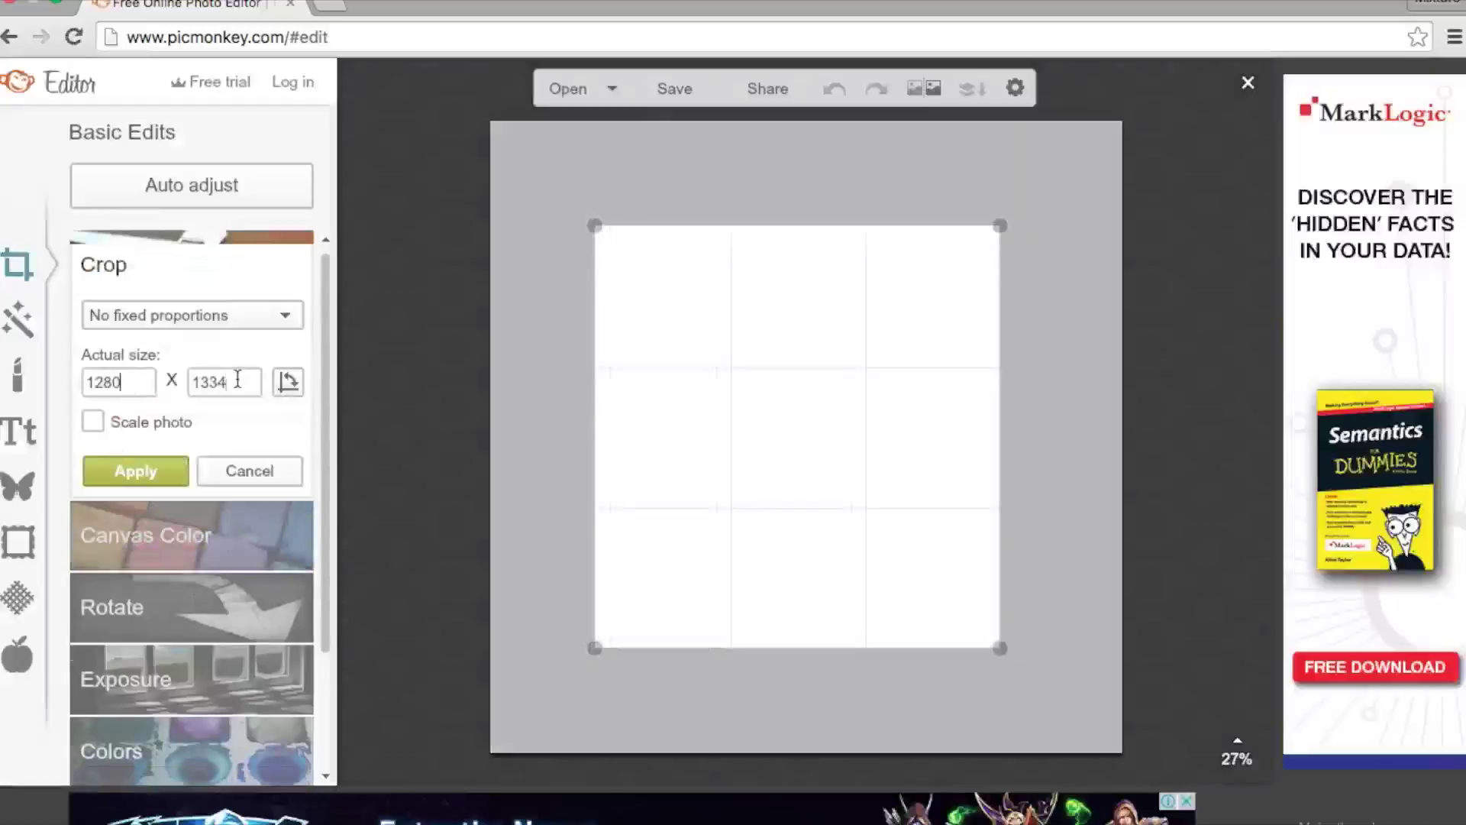
key(BackSpace)
key(BackSpace)
key(BackSpace)
key(BackSpace)
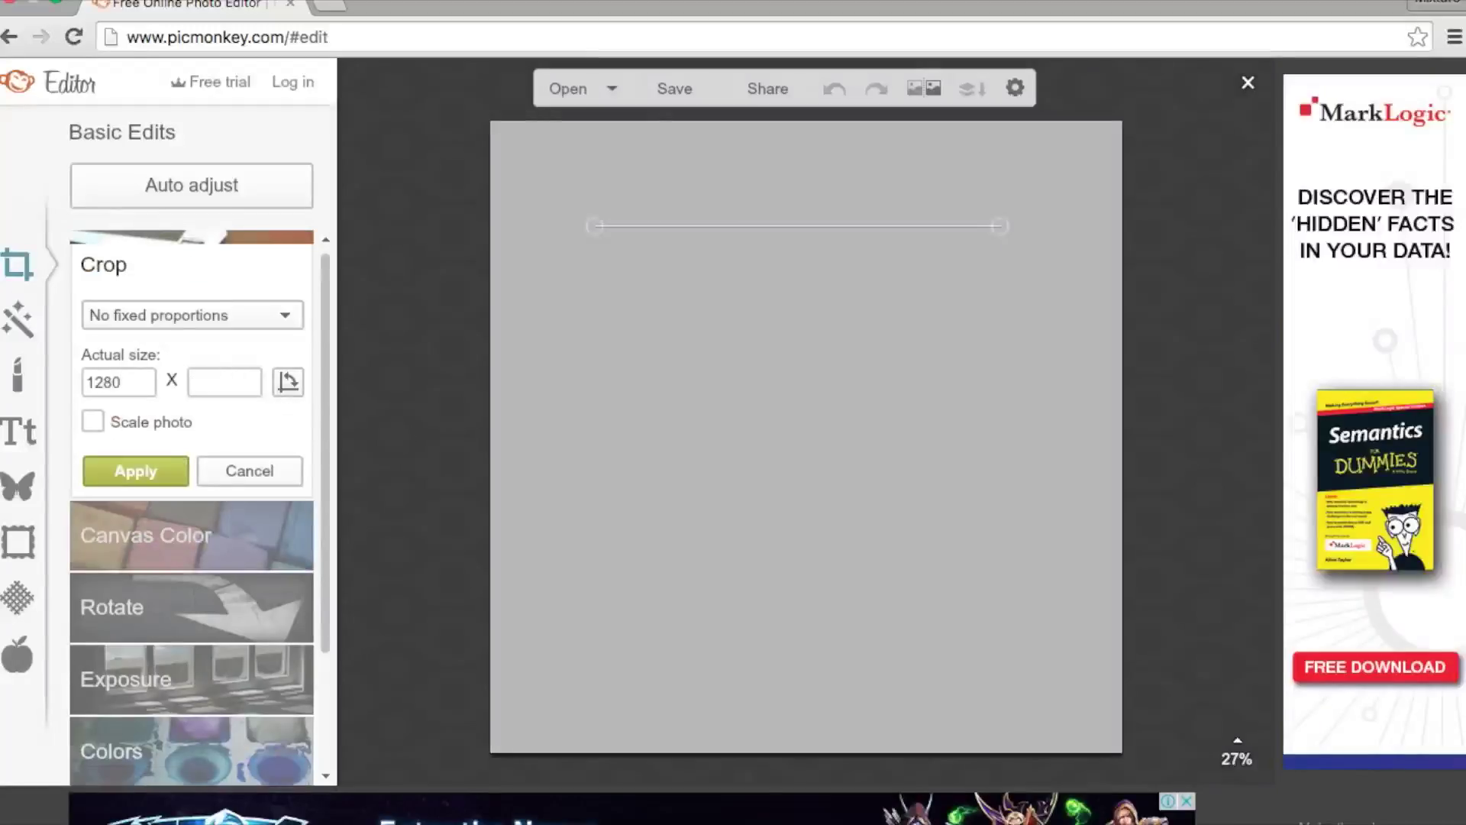
text(720)
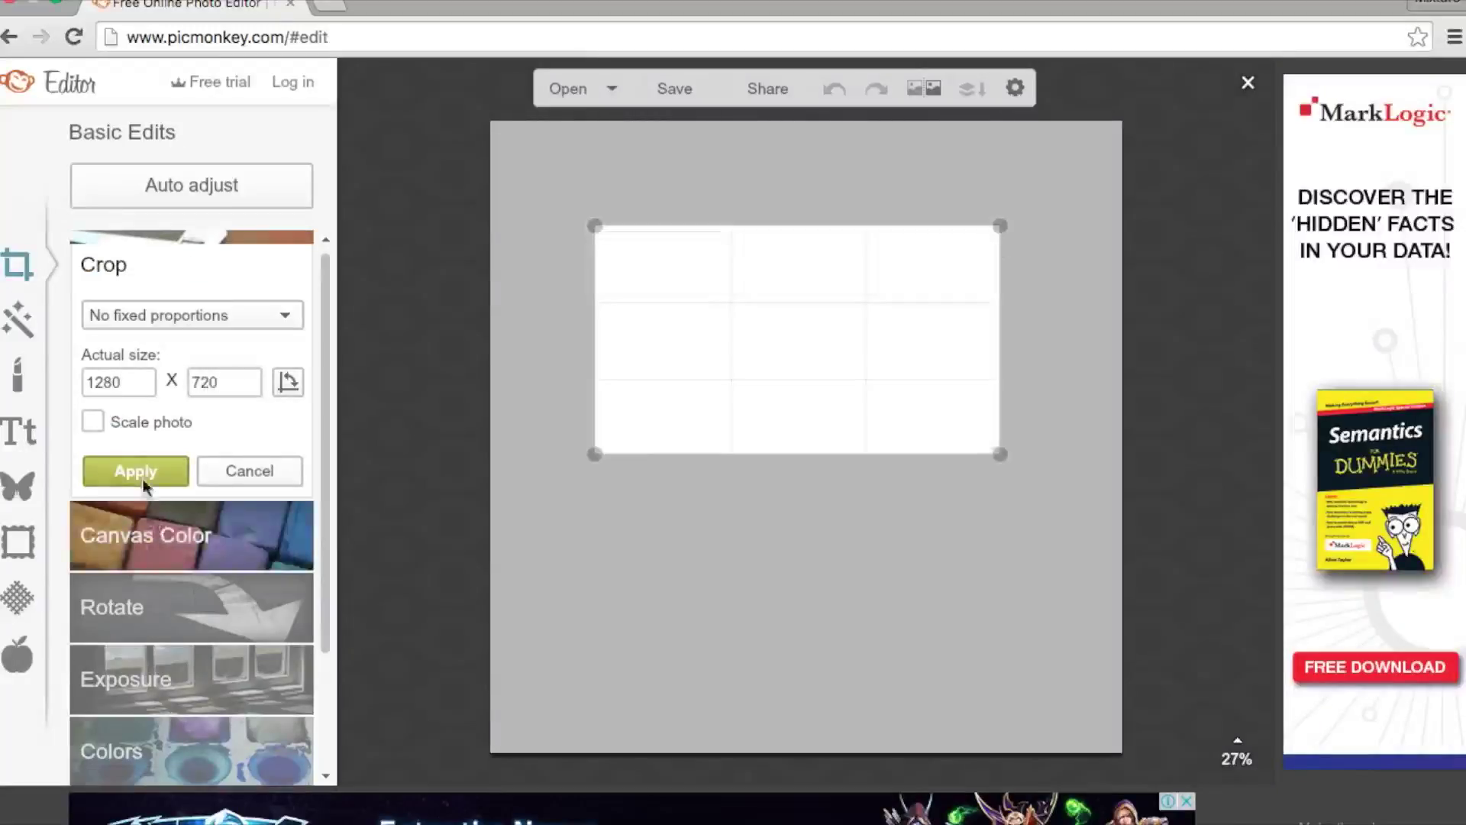
click(138, 473)
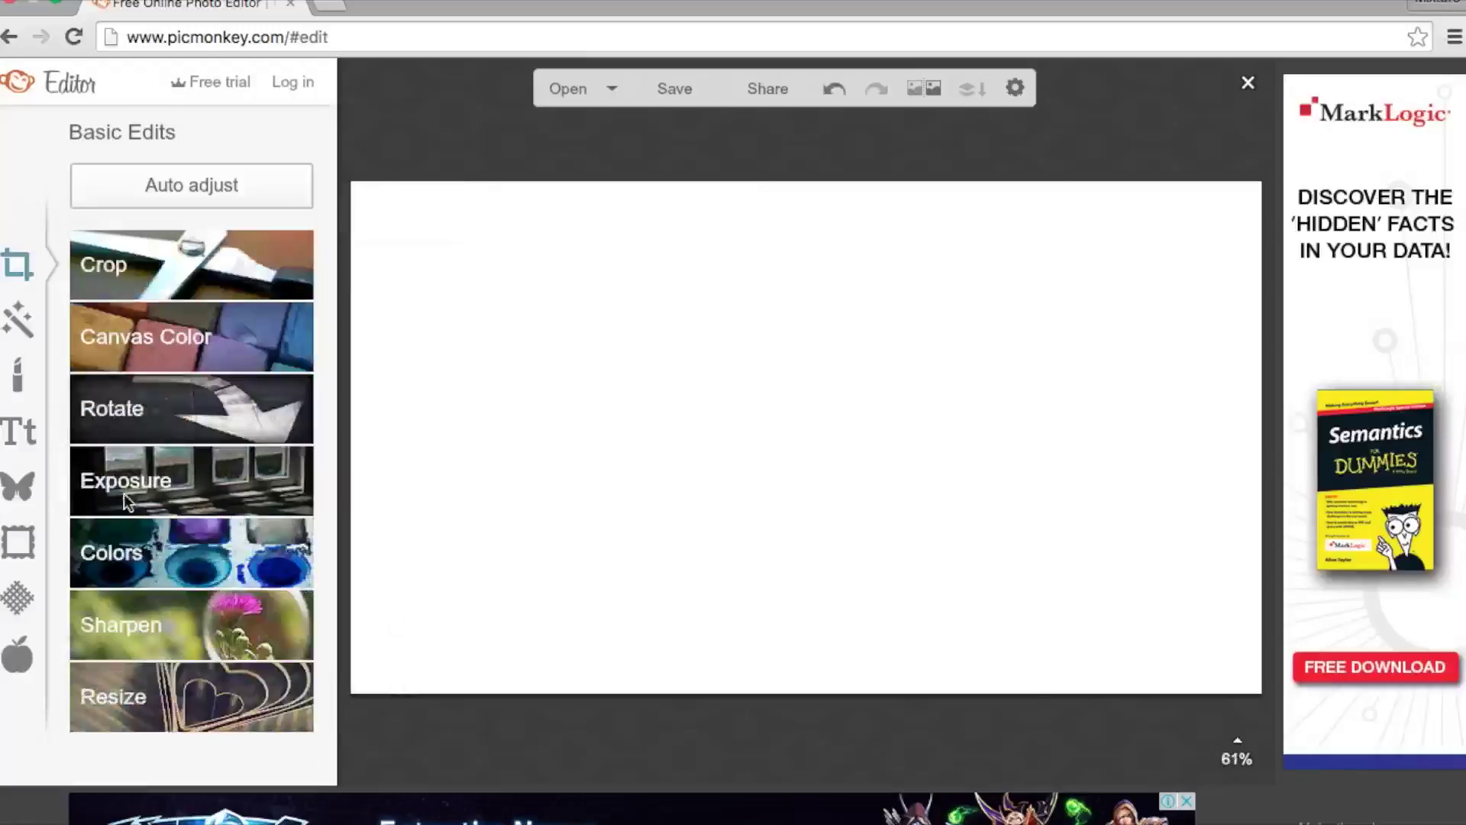
Step: Keep the canvas colour white and bring up the Text panel
click(183, 340)
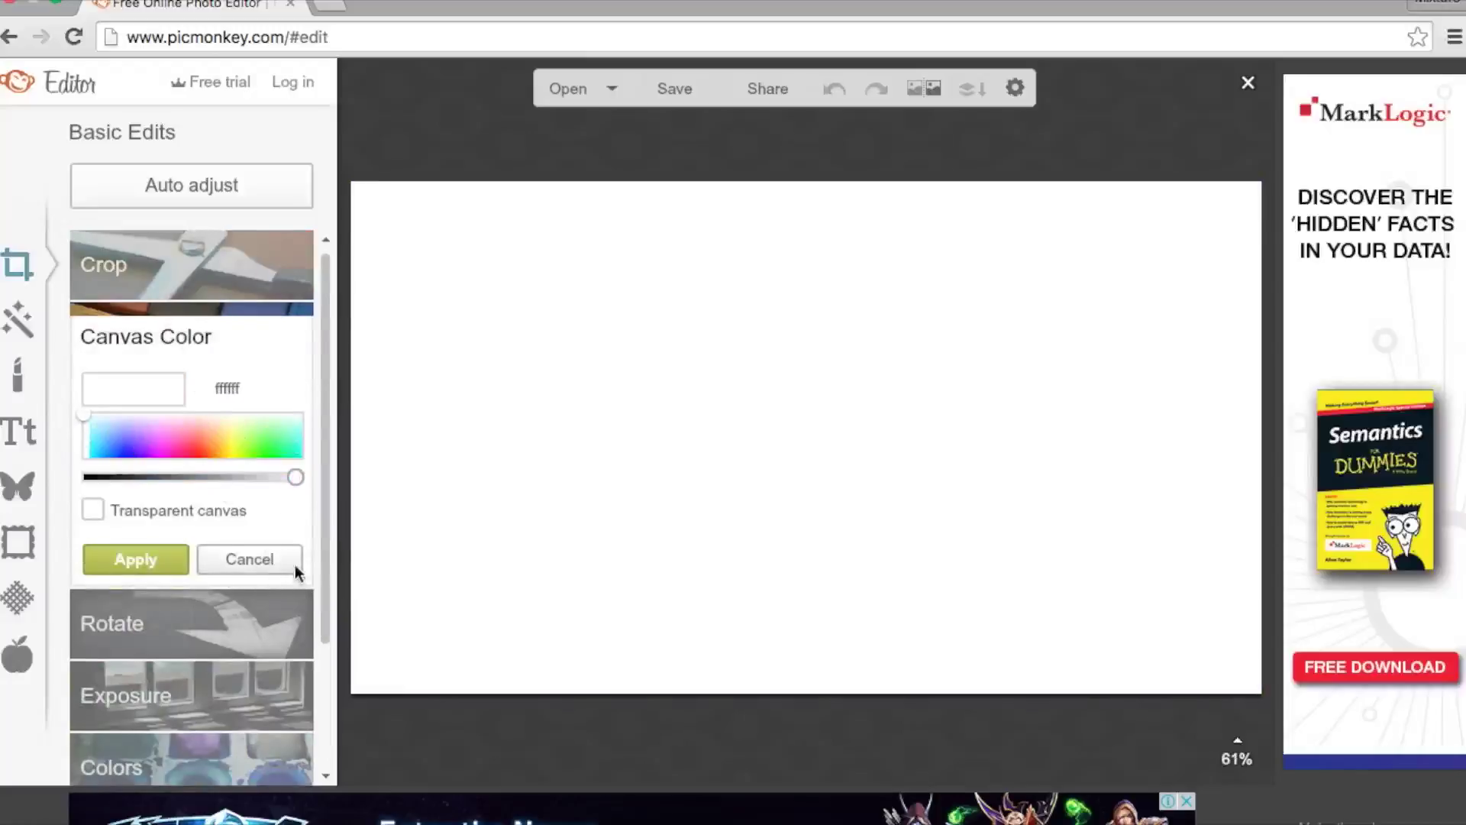
click(126, 560)
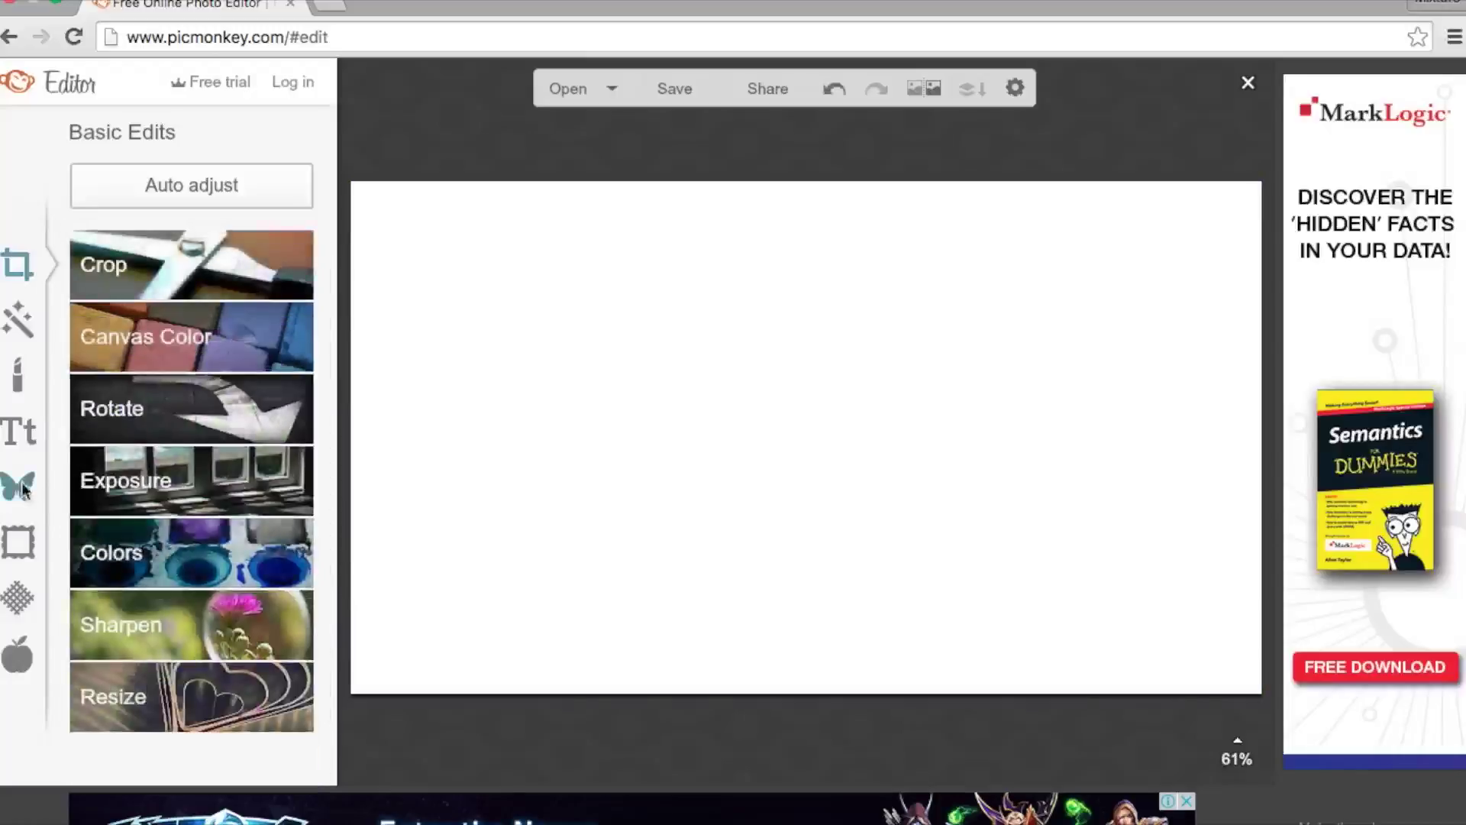
click(19, 433)
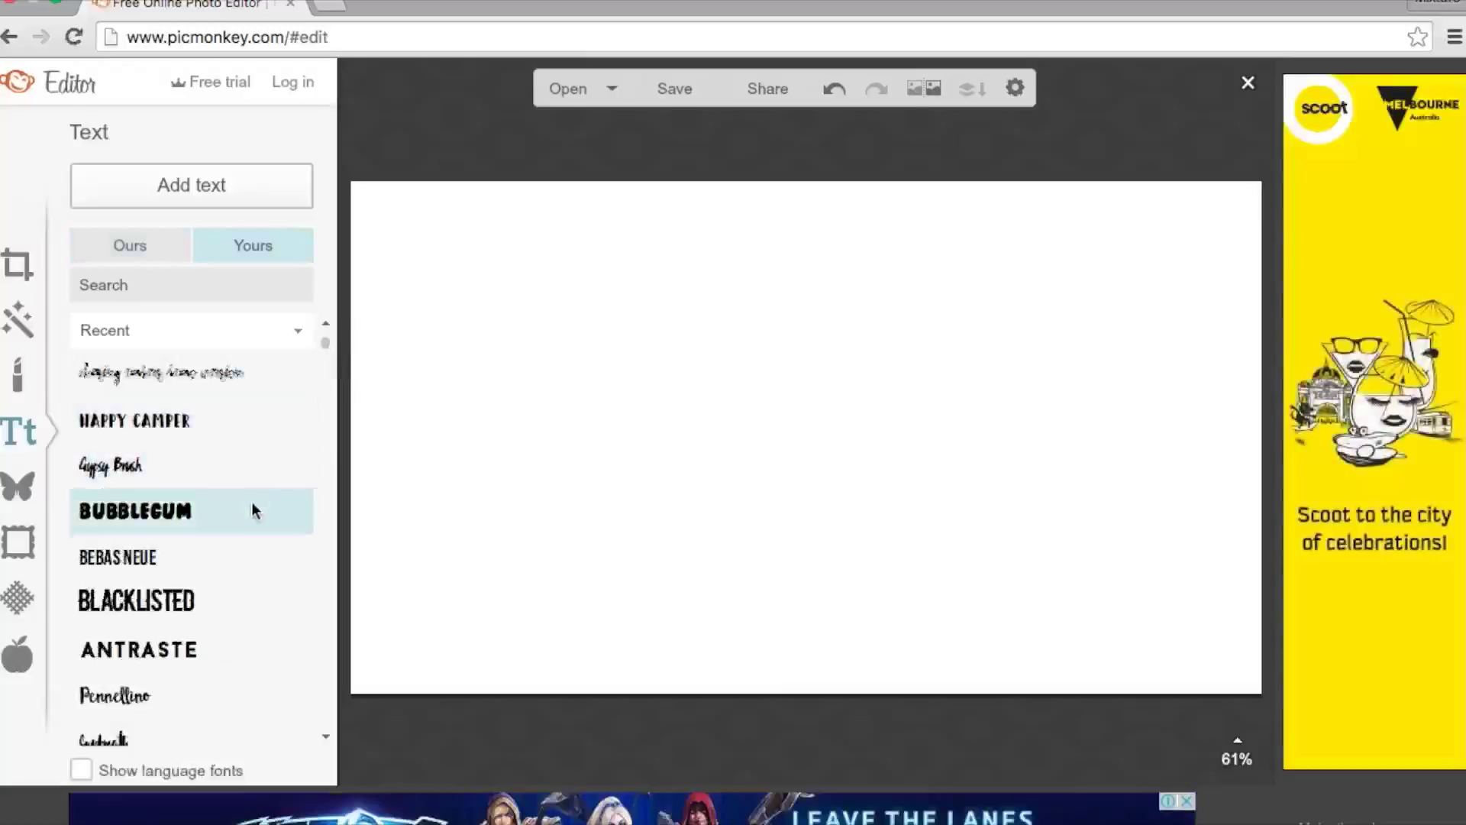
Step: Add the word 'TUTORIAL' in the Antraste font and enlarge it to size 179
click(203, 650)
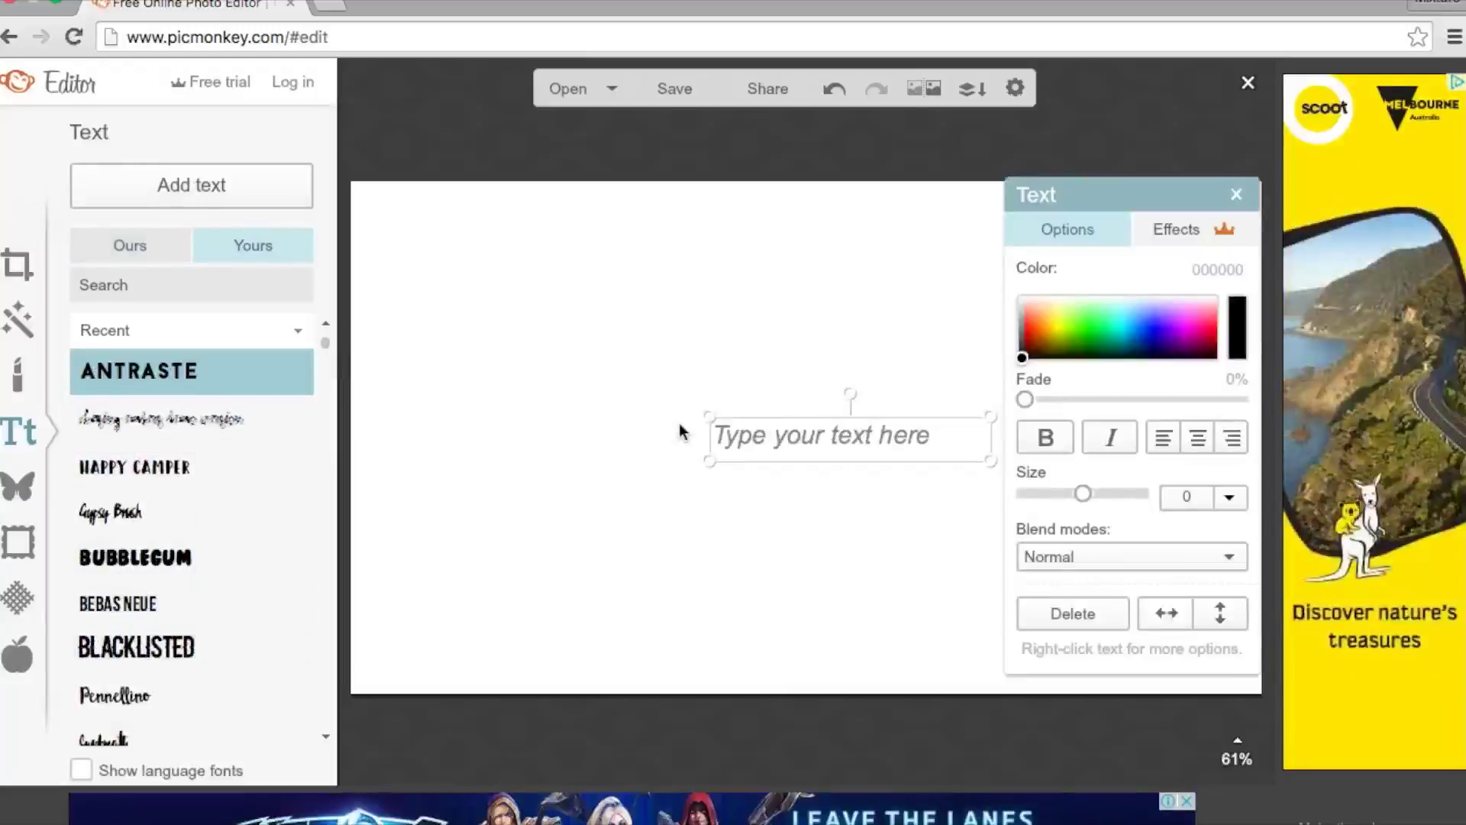
text(TUT)
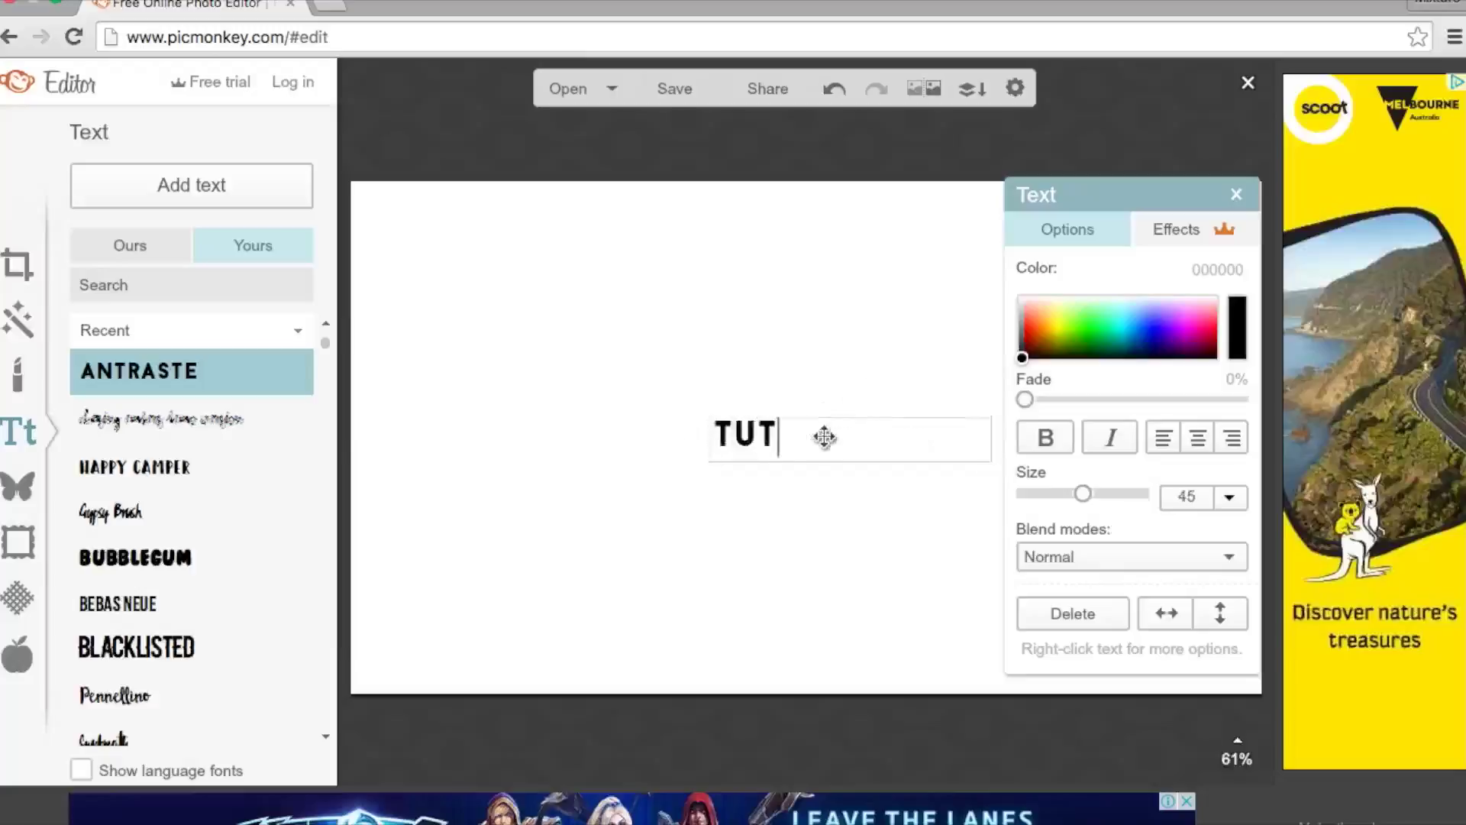
text(PRIAL)
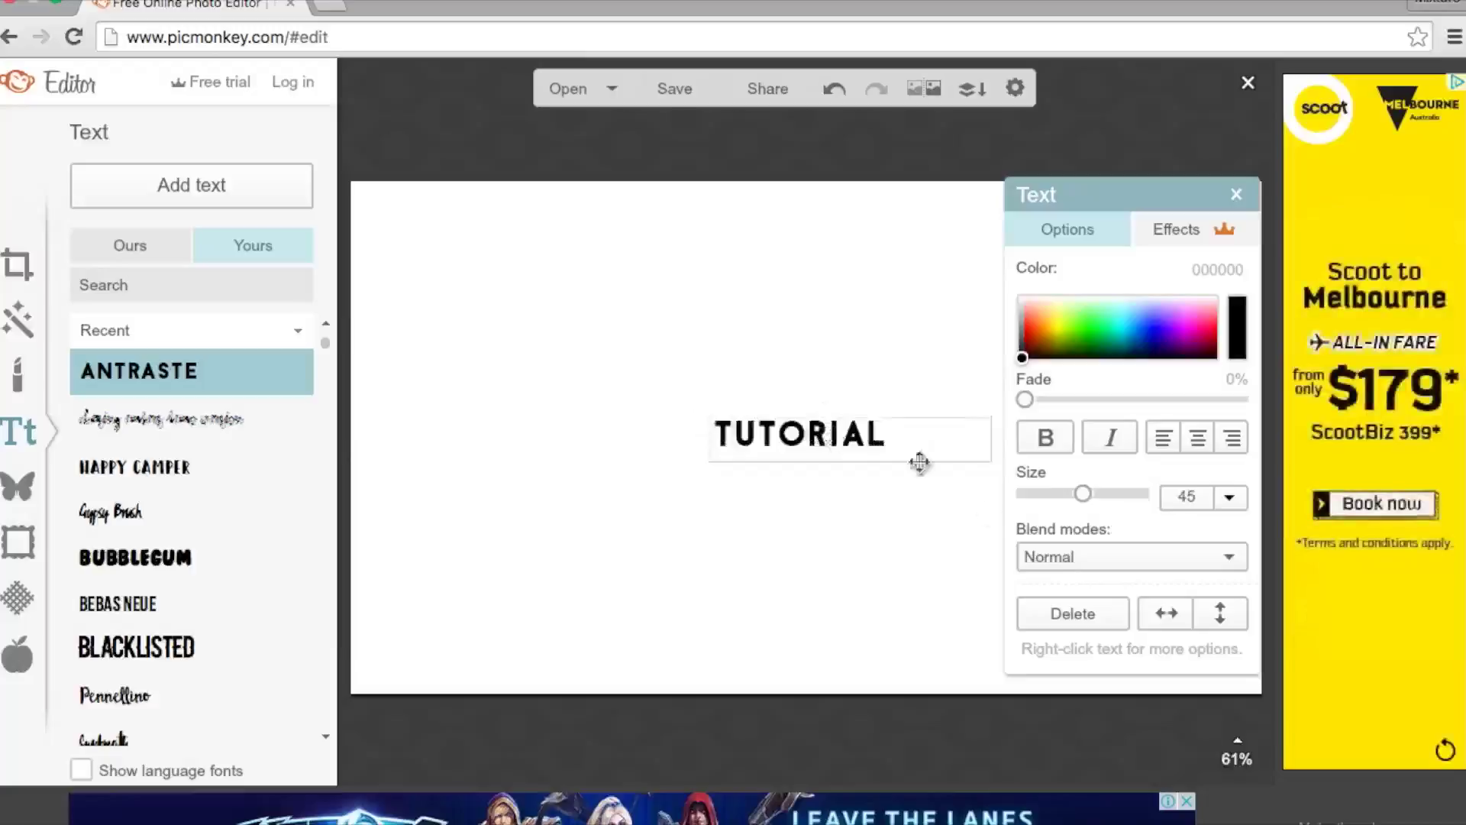
drag(1083, 493, 1141, 492)
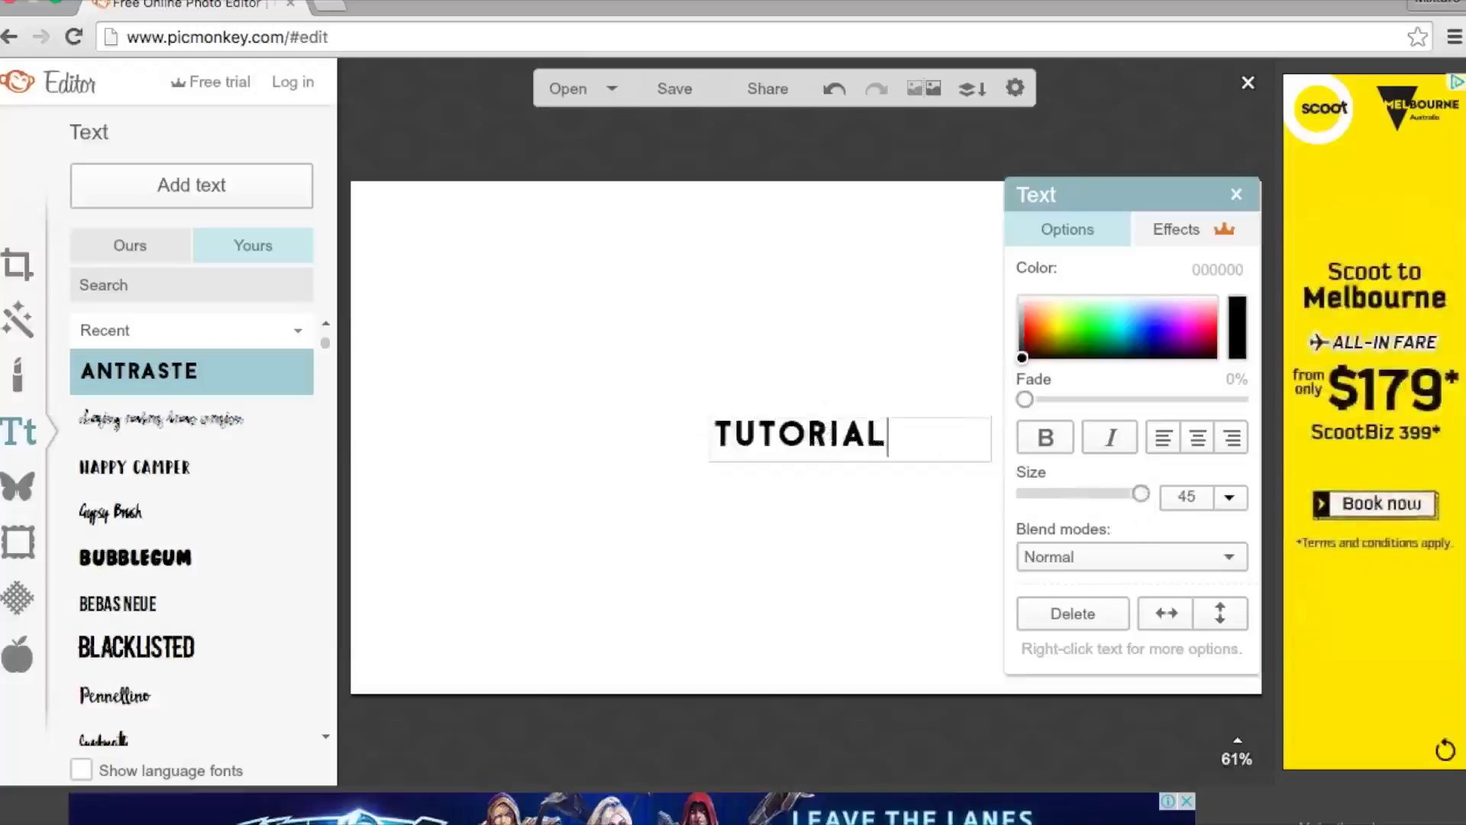
drag(881, 433, 663, 504)
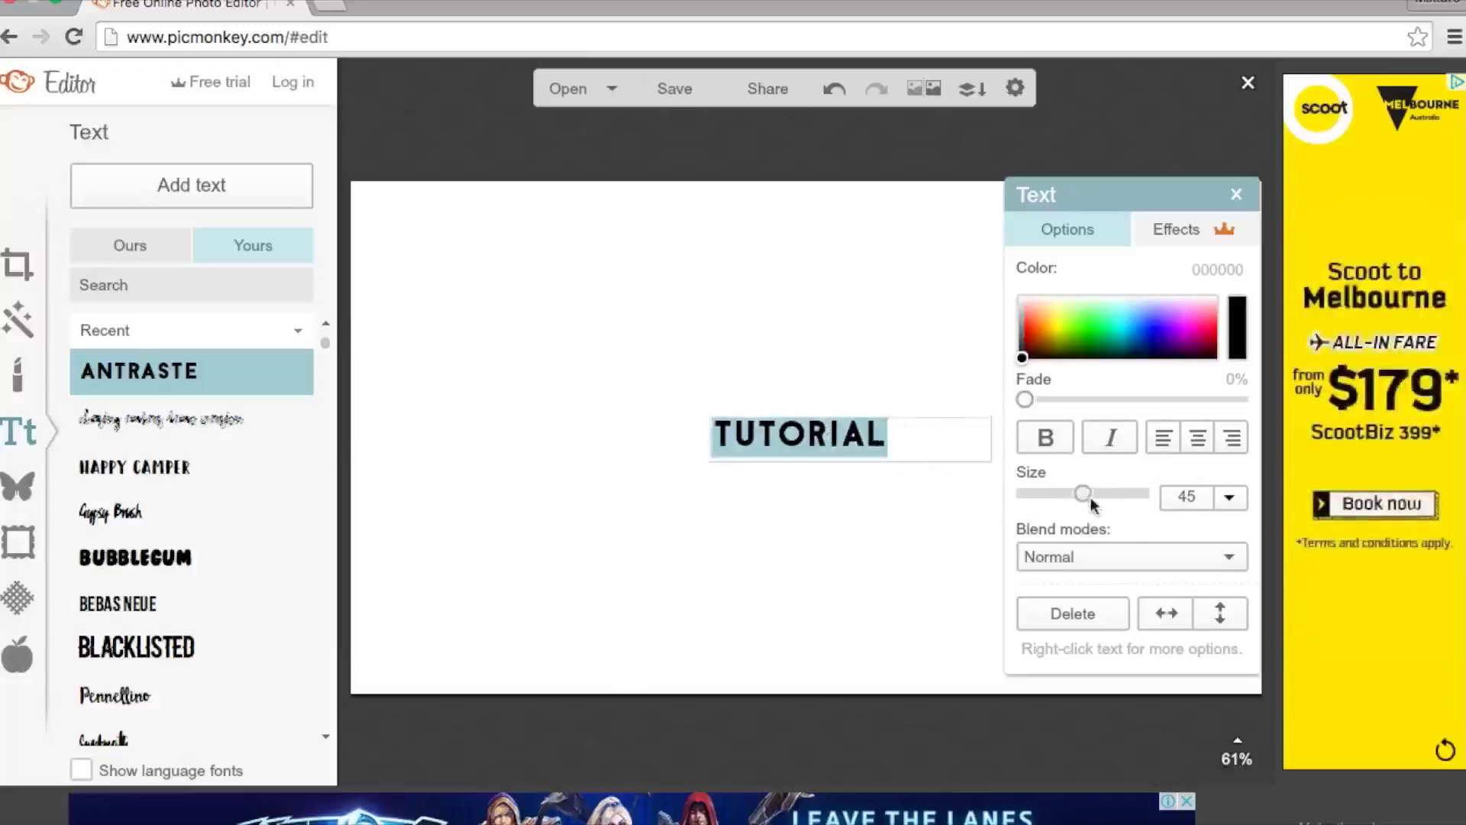
drag(1089, 493, 1161, 506)
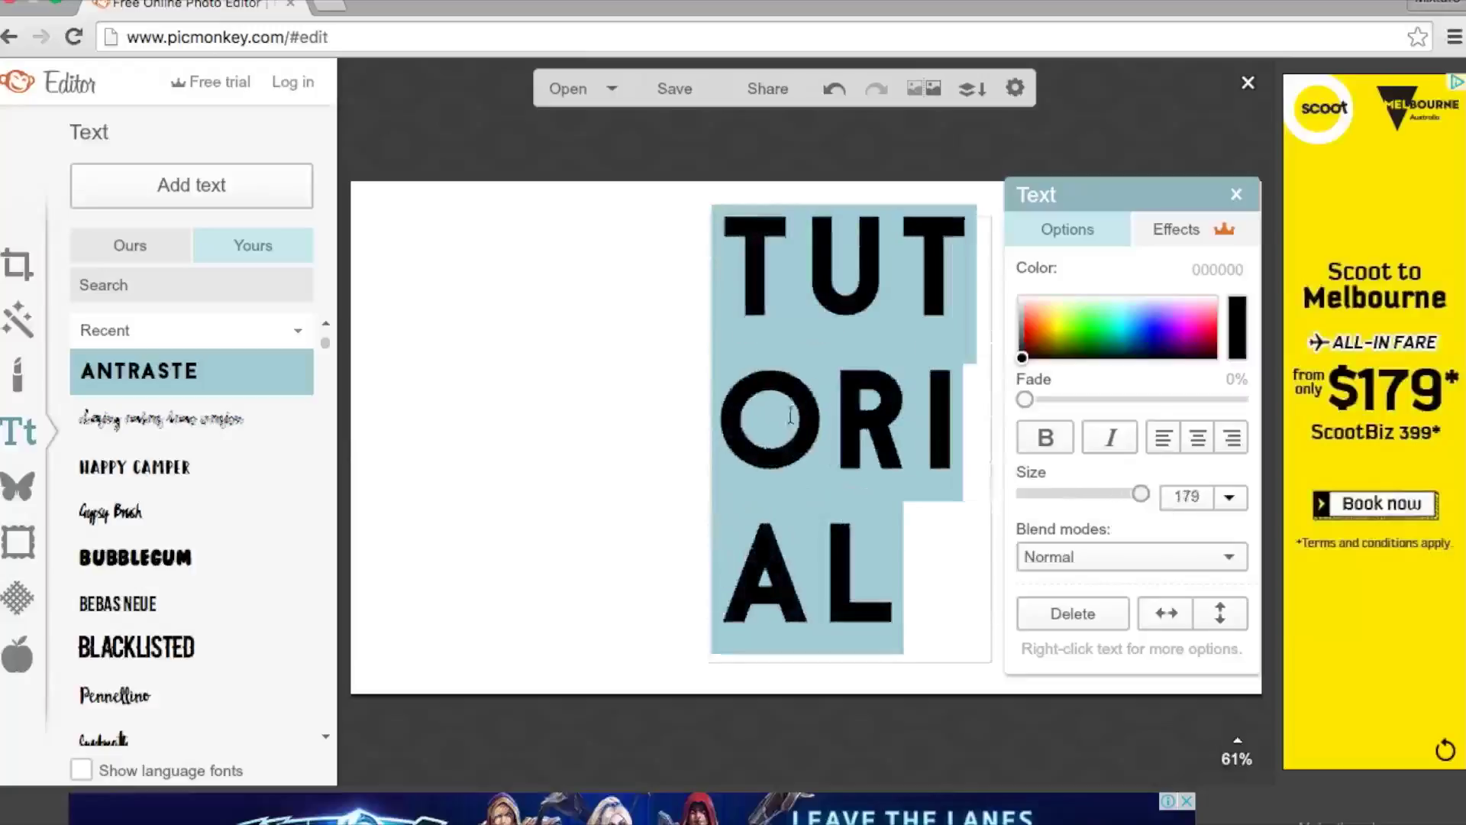
click(719, 426)
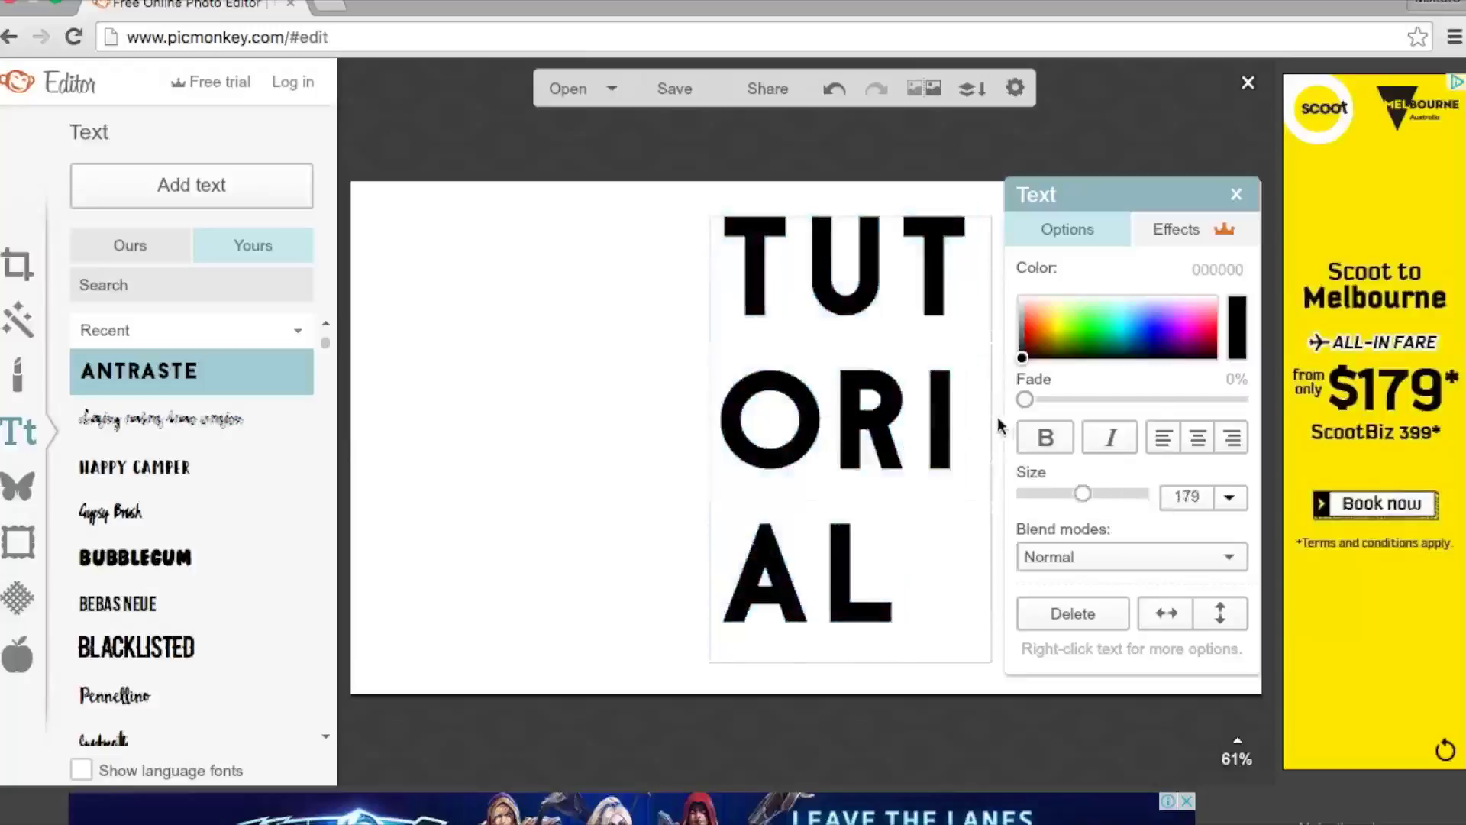
click(682, 426)
Step: Widen TUTORIAL onto one line, move it to the centre and colour it bright green
drag(707, 425, 342, 505)
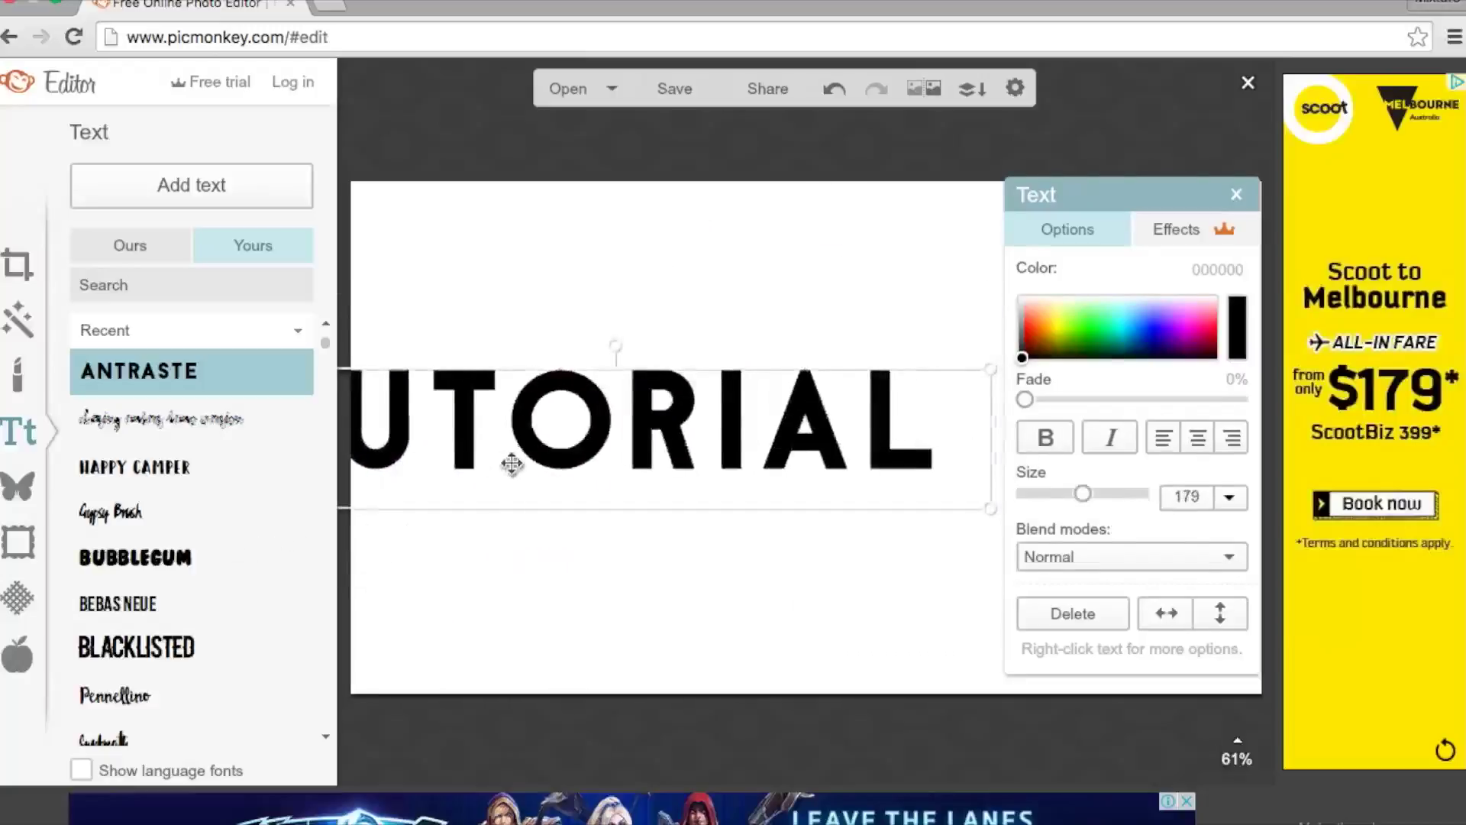
drag(512, 465, 721, 464)
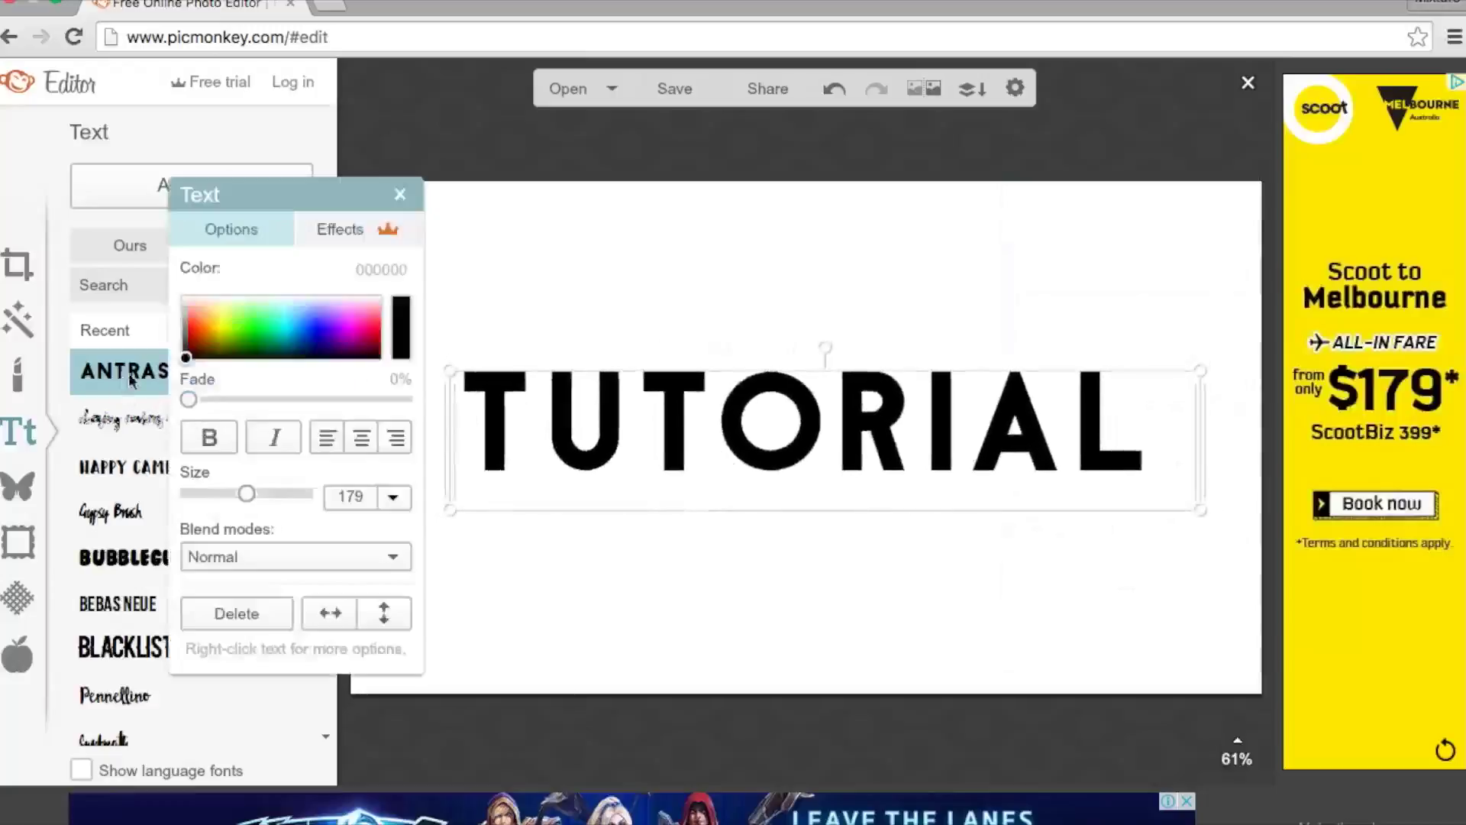
drag(184, 355, 256, 323)
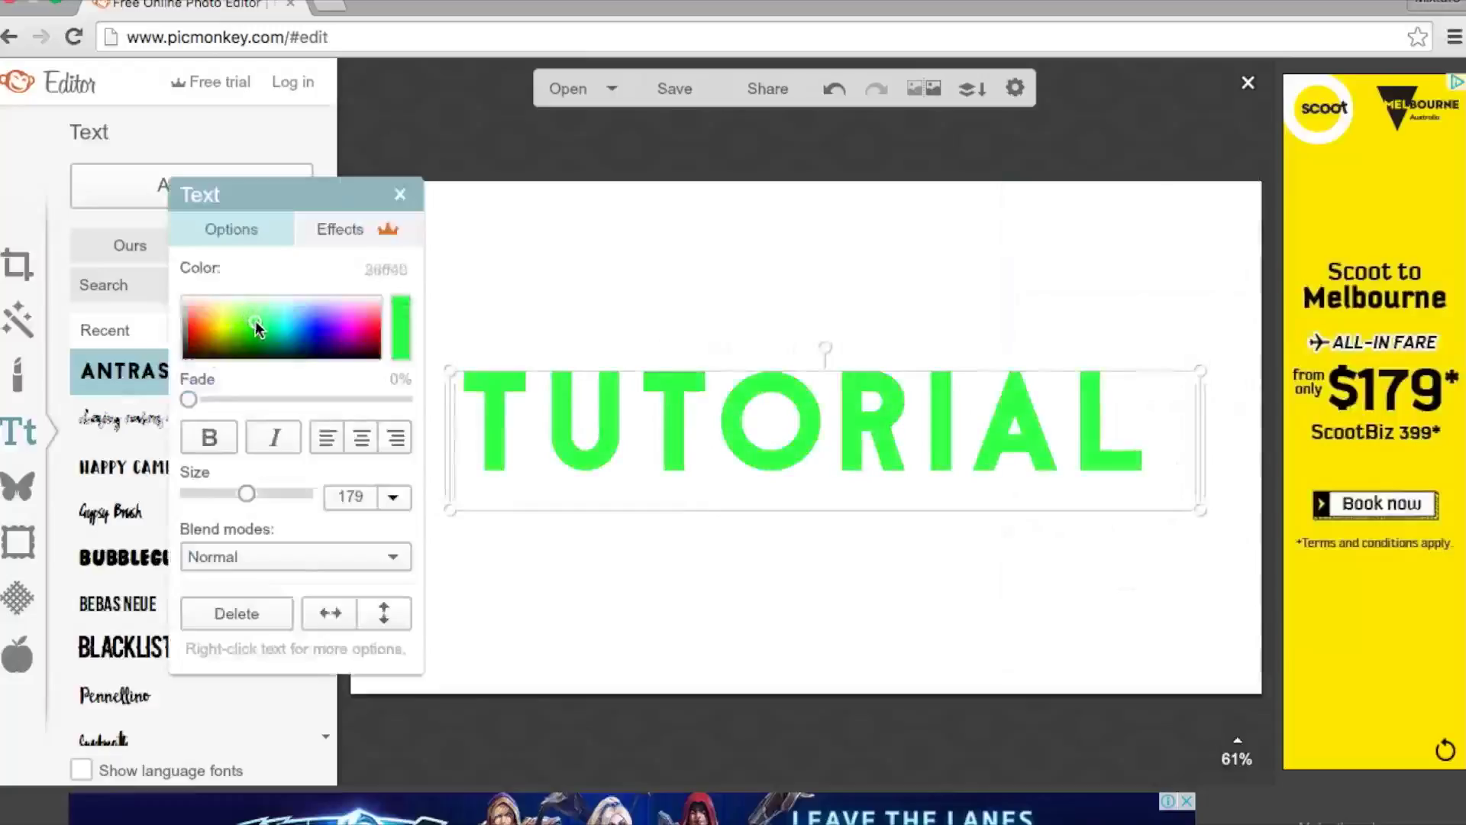
click(550, 598)
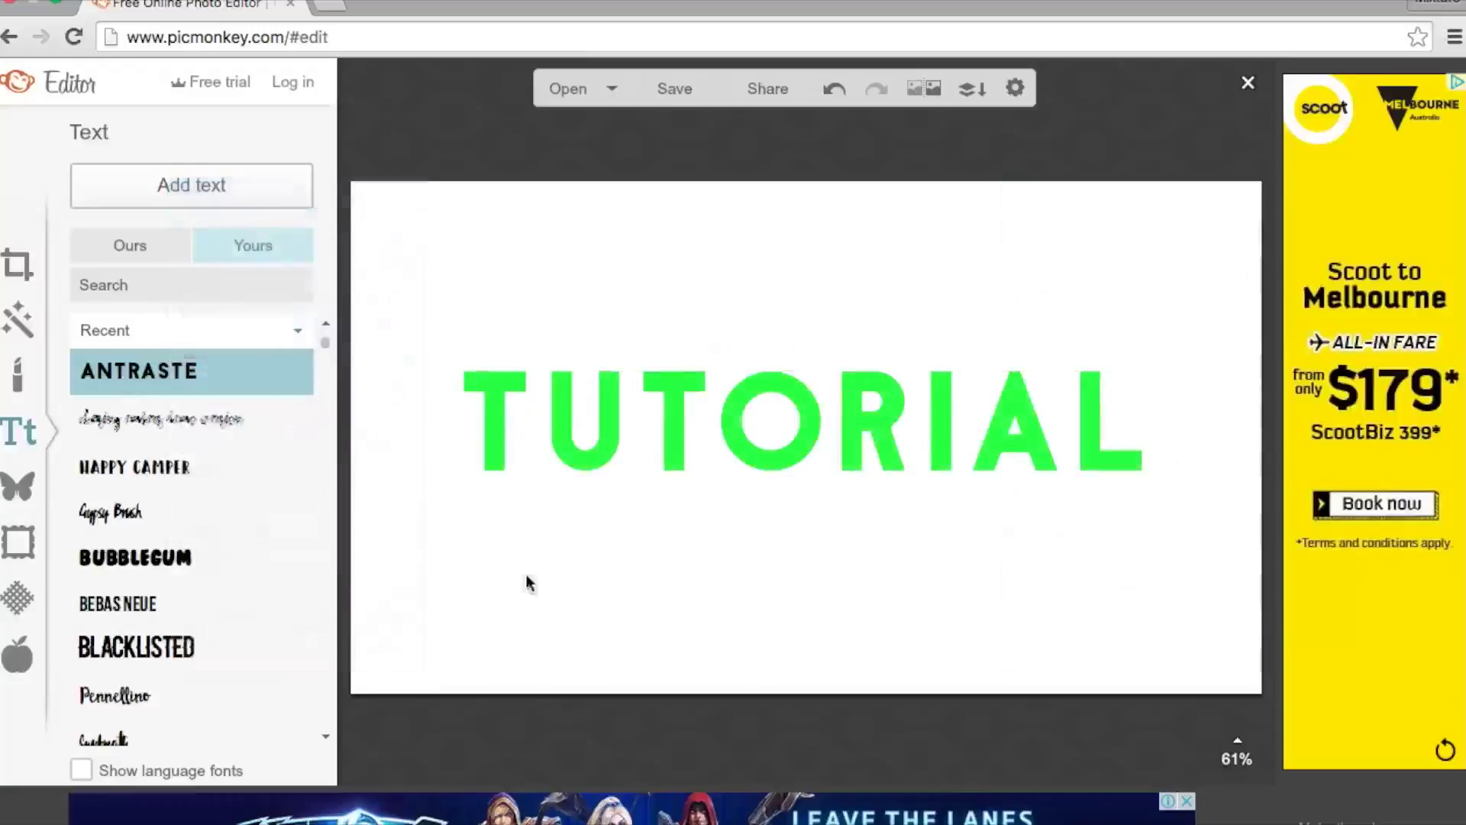
Step: Enlarge TUTORIAL to size 214, centre-align it and centre it horizontally on the canvas
click(760, 408)
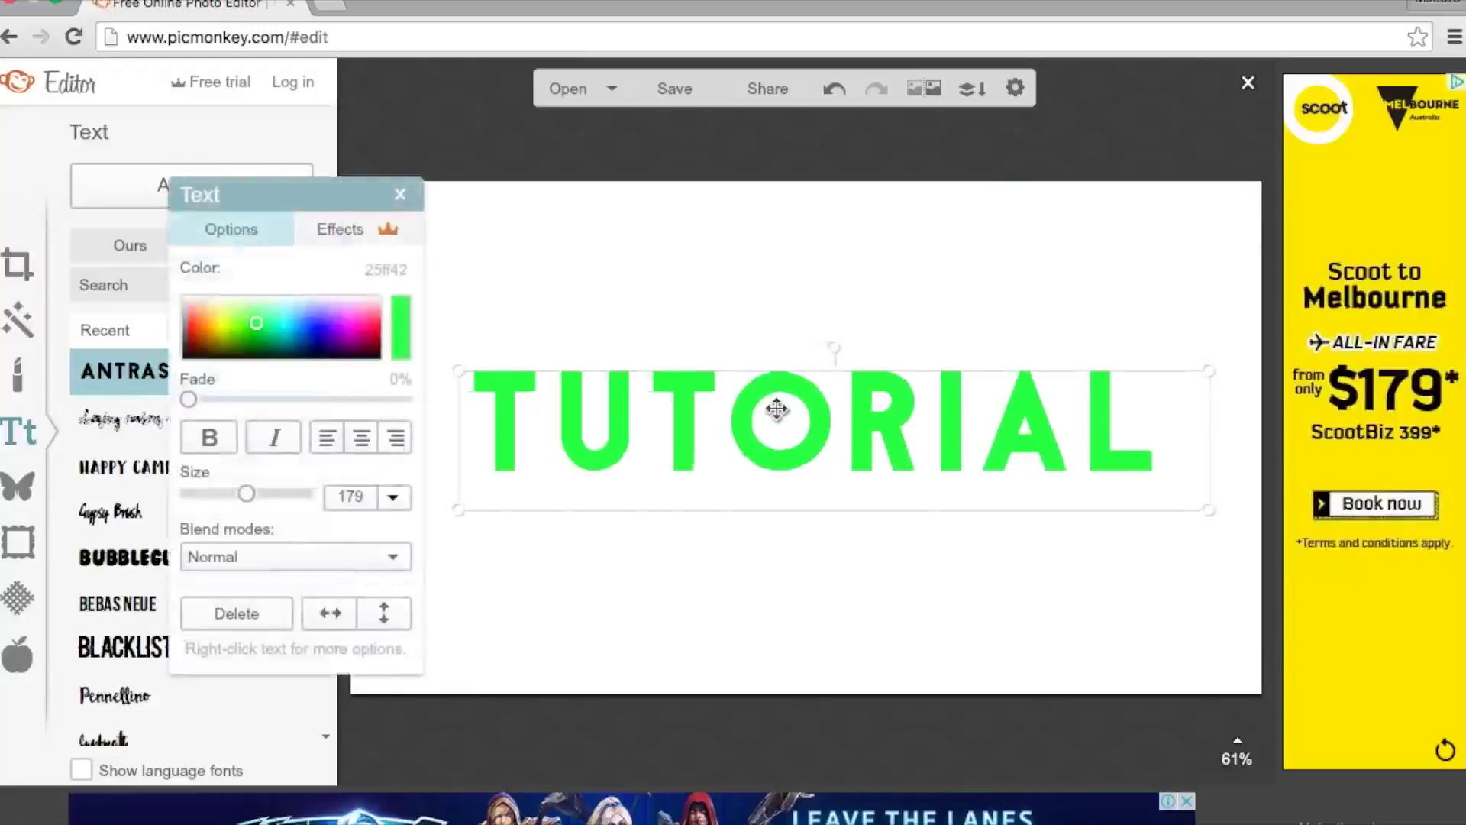
drag(771, 411, 774, 413)
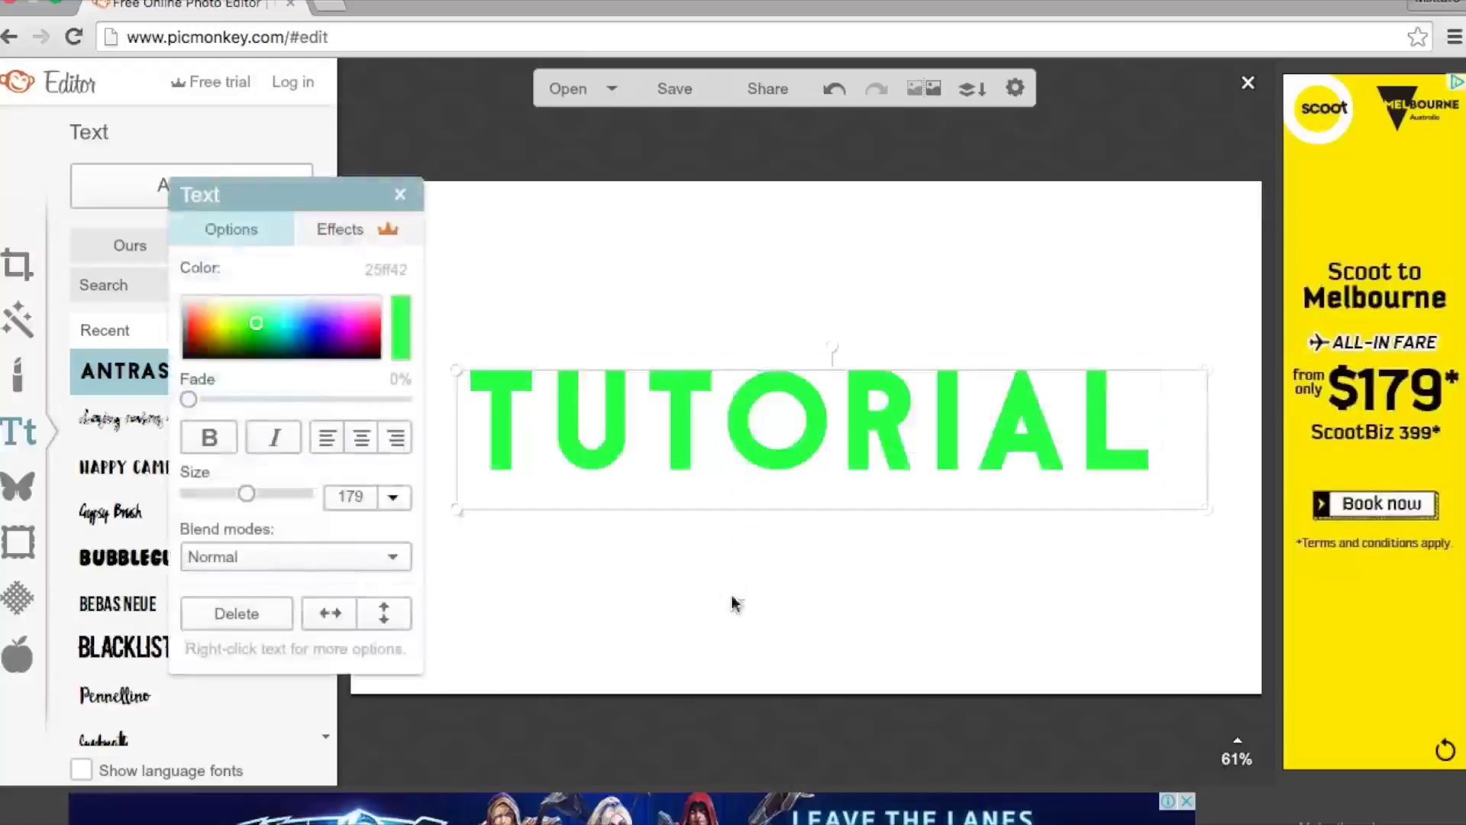
drag(461, 511, 385, 607)
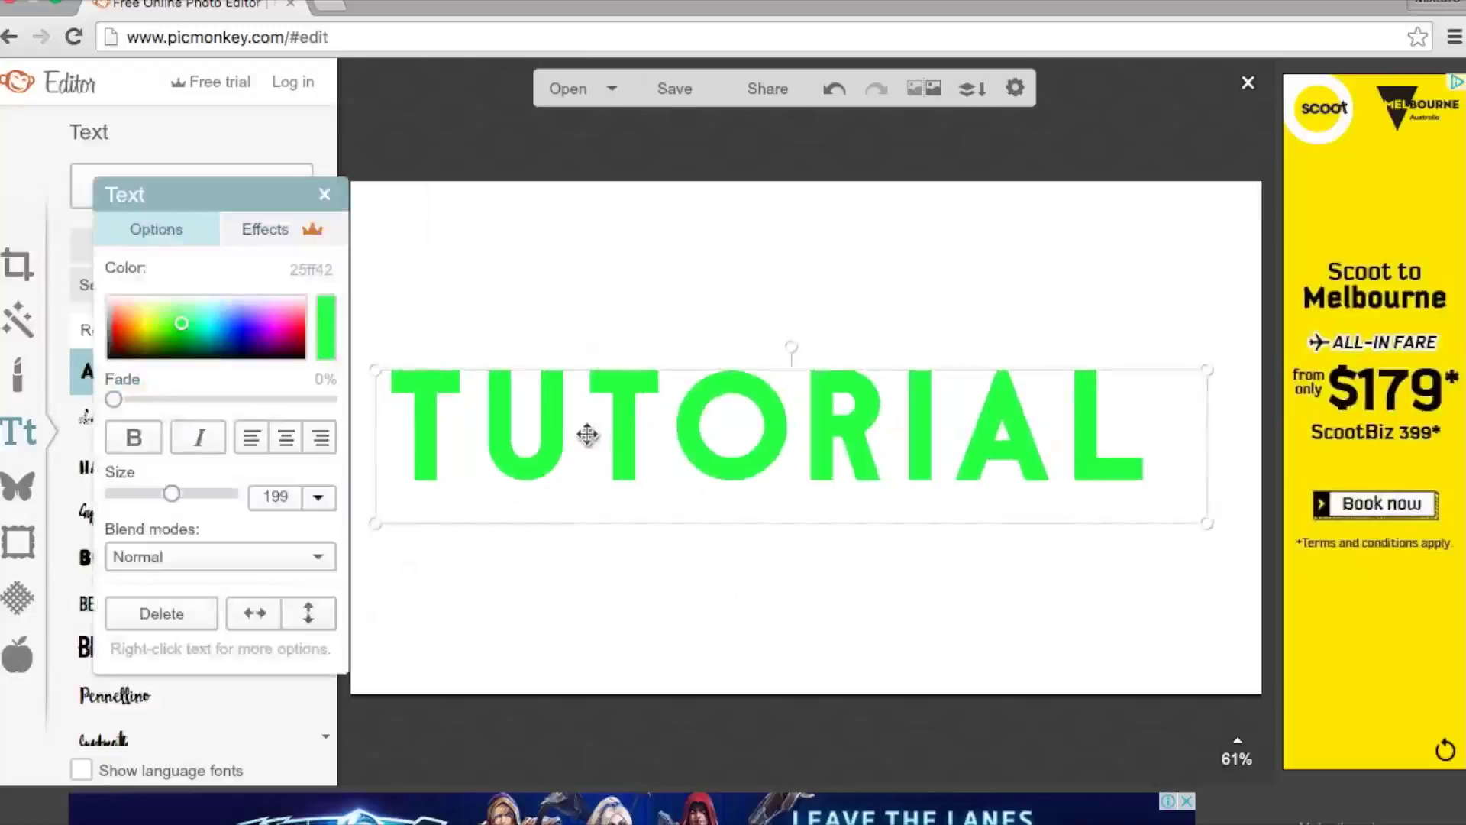
drag(588, 435, 641, 423)
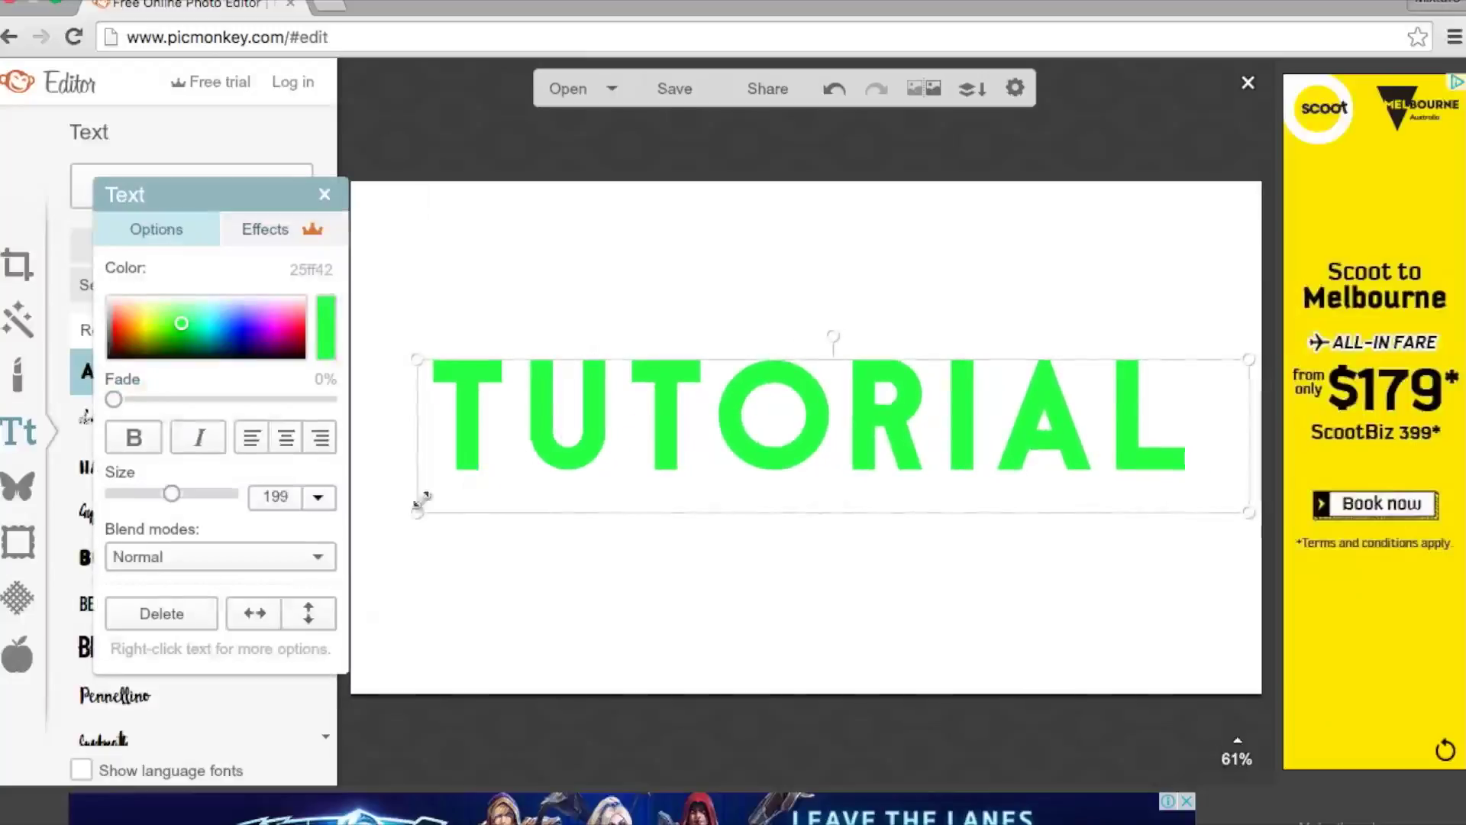
drag(418, 512, 353, 584)
drag(590, 453, 641, 457)
click(271, 439)
drag(752, 460, 721, 463)
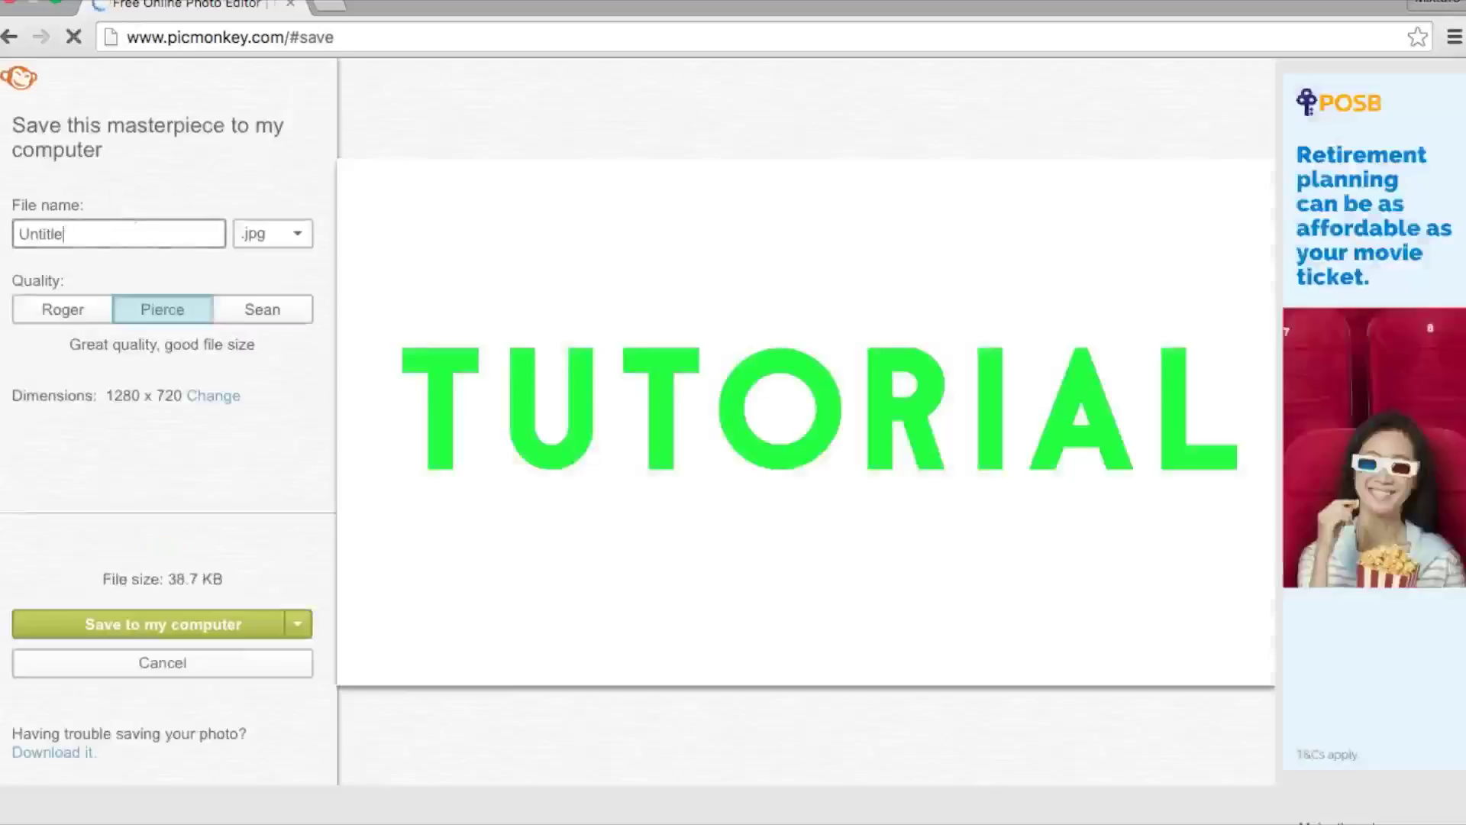
key(BackSpace)
key(BackSpace)
key(BackSpace)
key(BackSpace)
key(BackSpace)
key(BackSpace)
key(BackSpace)
Step: Save the image to the Desktop as the JPEG 'tutorial 5'
text(t)
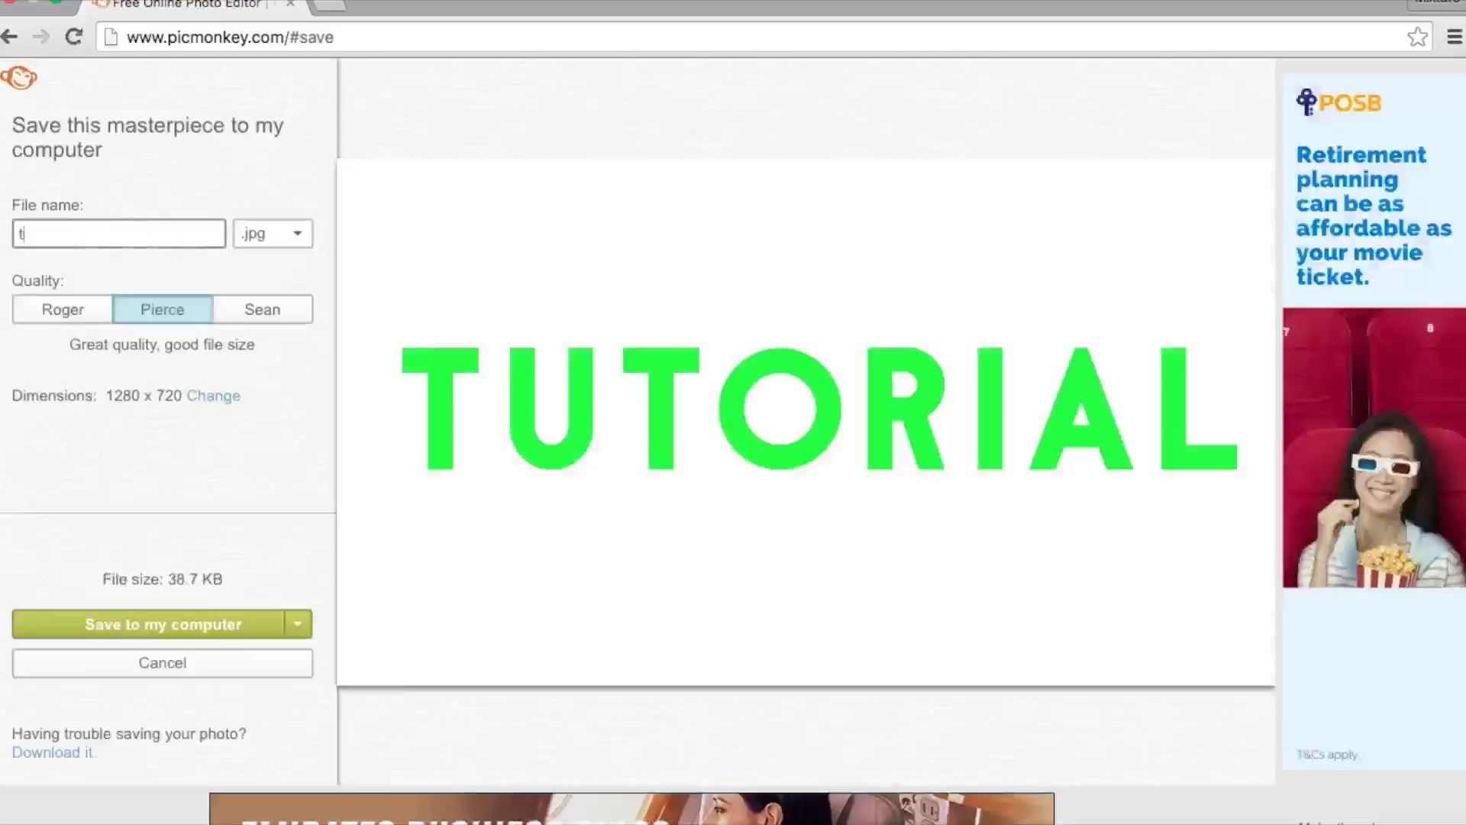
text(utorial 5)
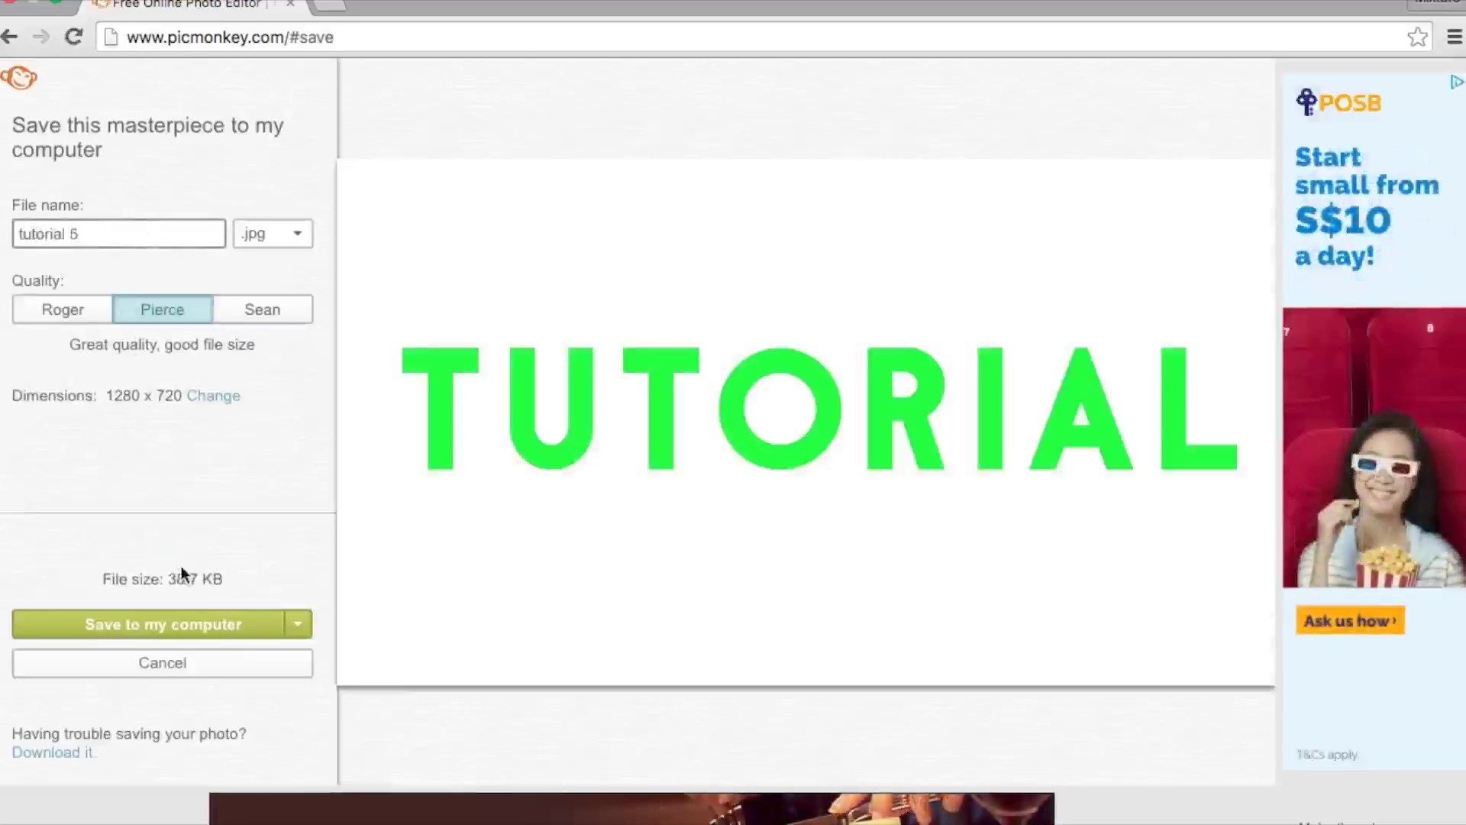
click(185, 628)
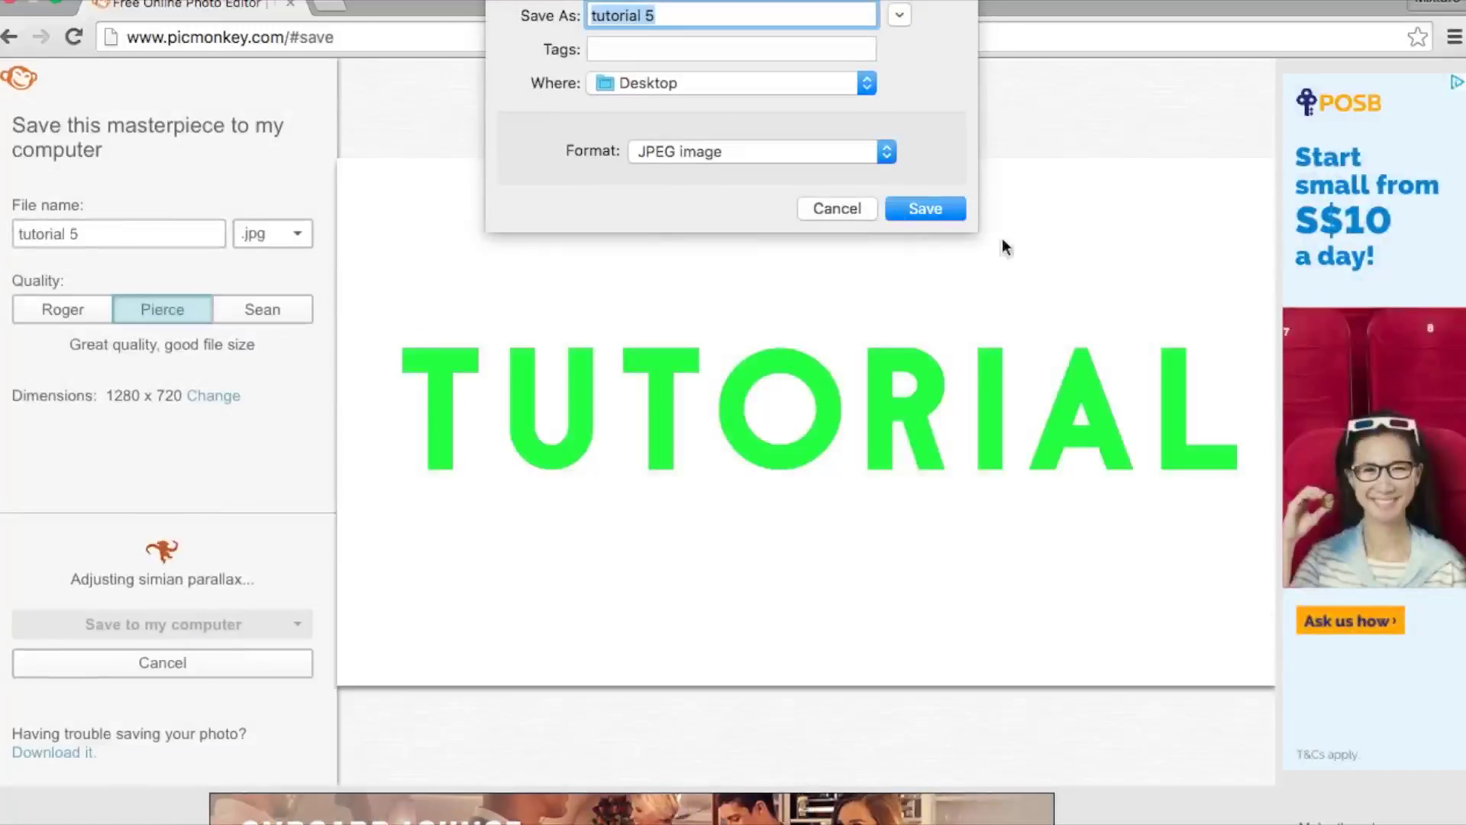
click(942, 211)
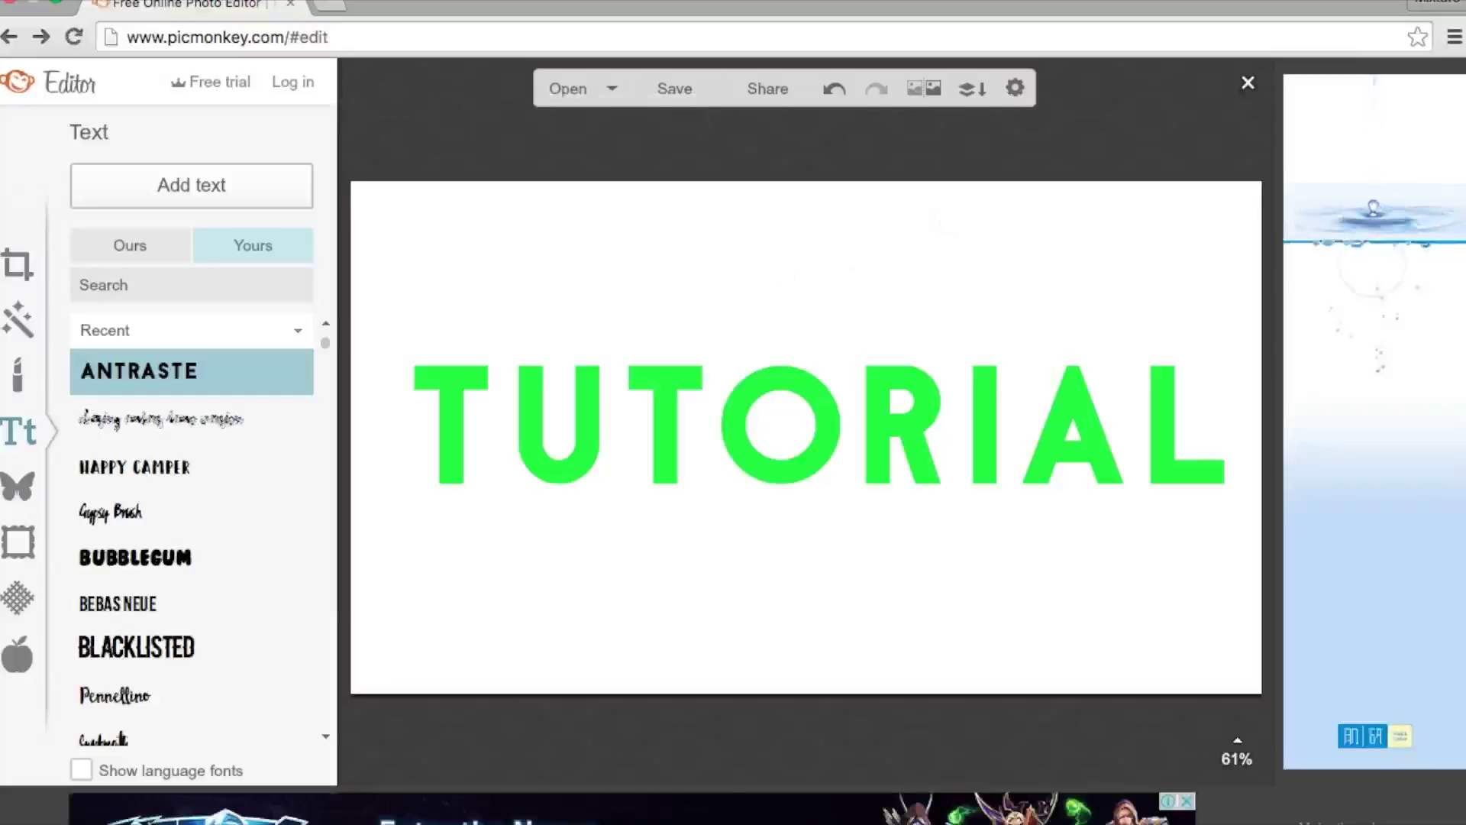
click(560, 811)
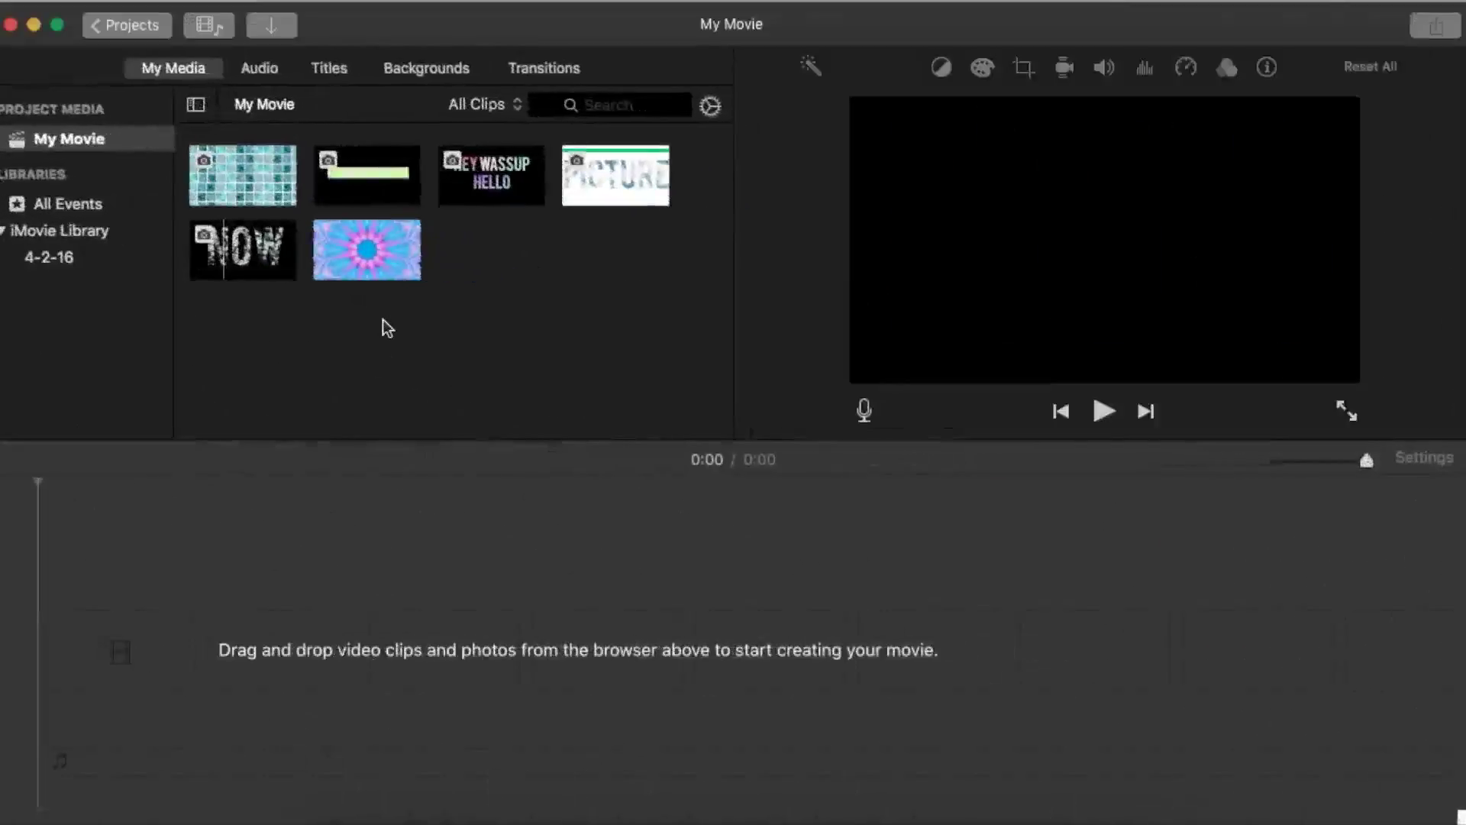
Step: Import tutorial 5.jpg from the Desktop folder into iMovie's media
click(272, 27)
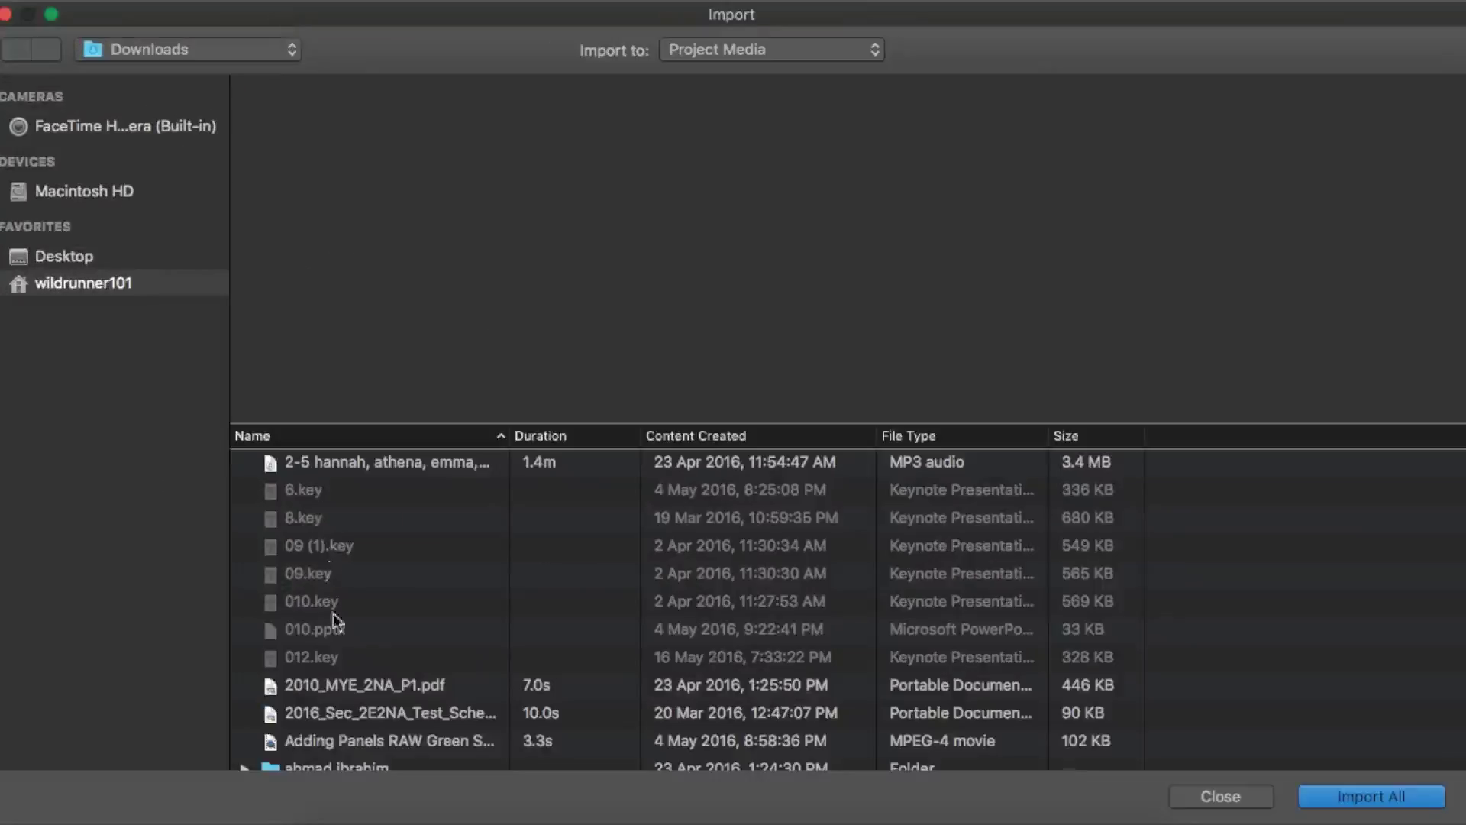
scroll(377, 731, down, 20)
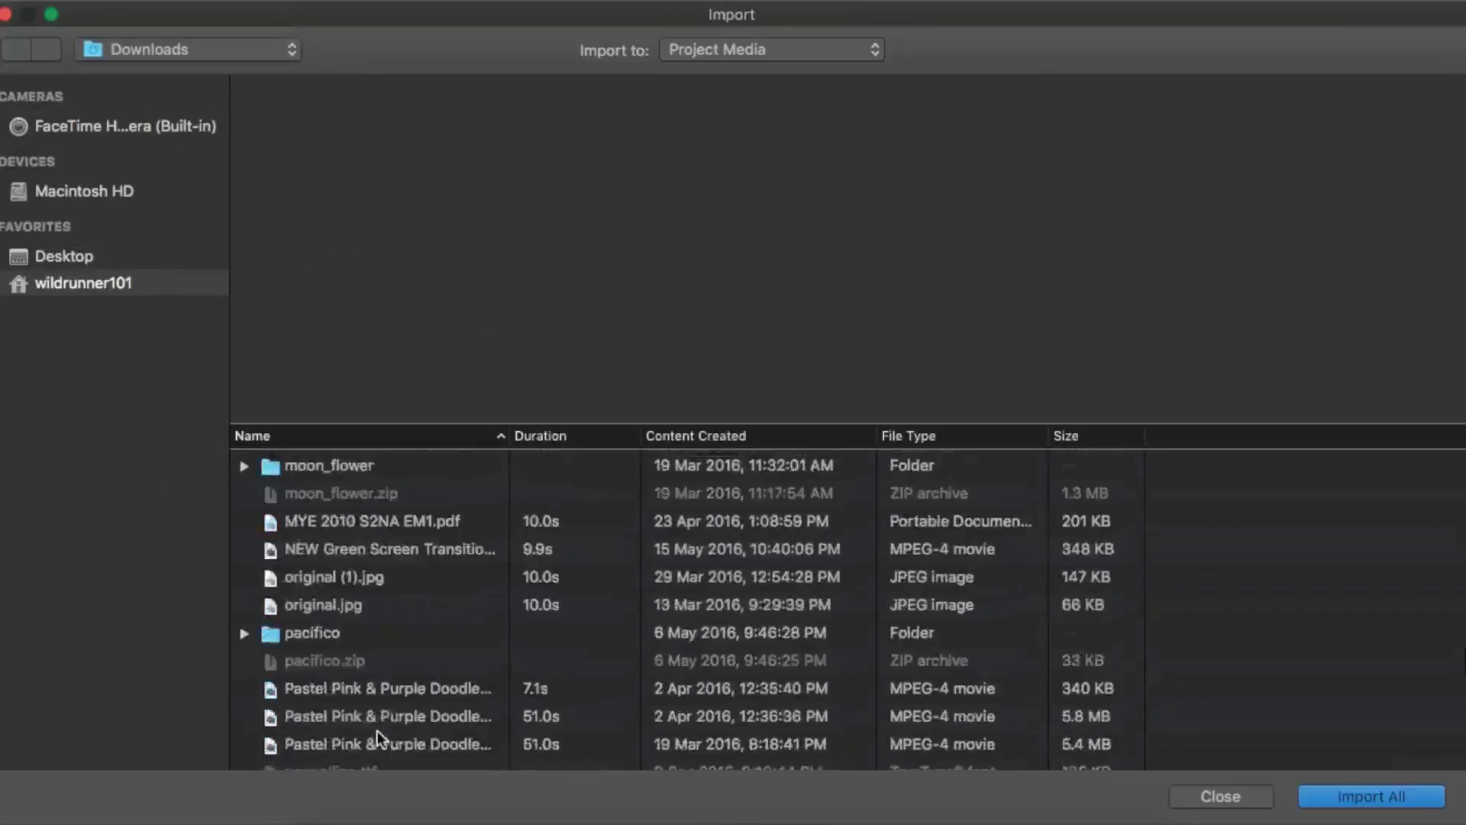
scroll(377, 731, down, 5)
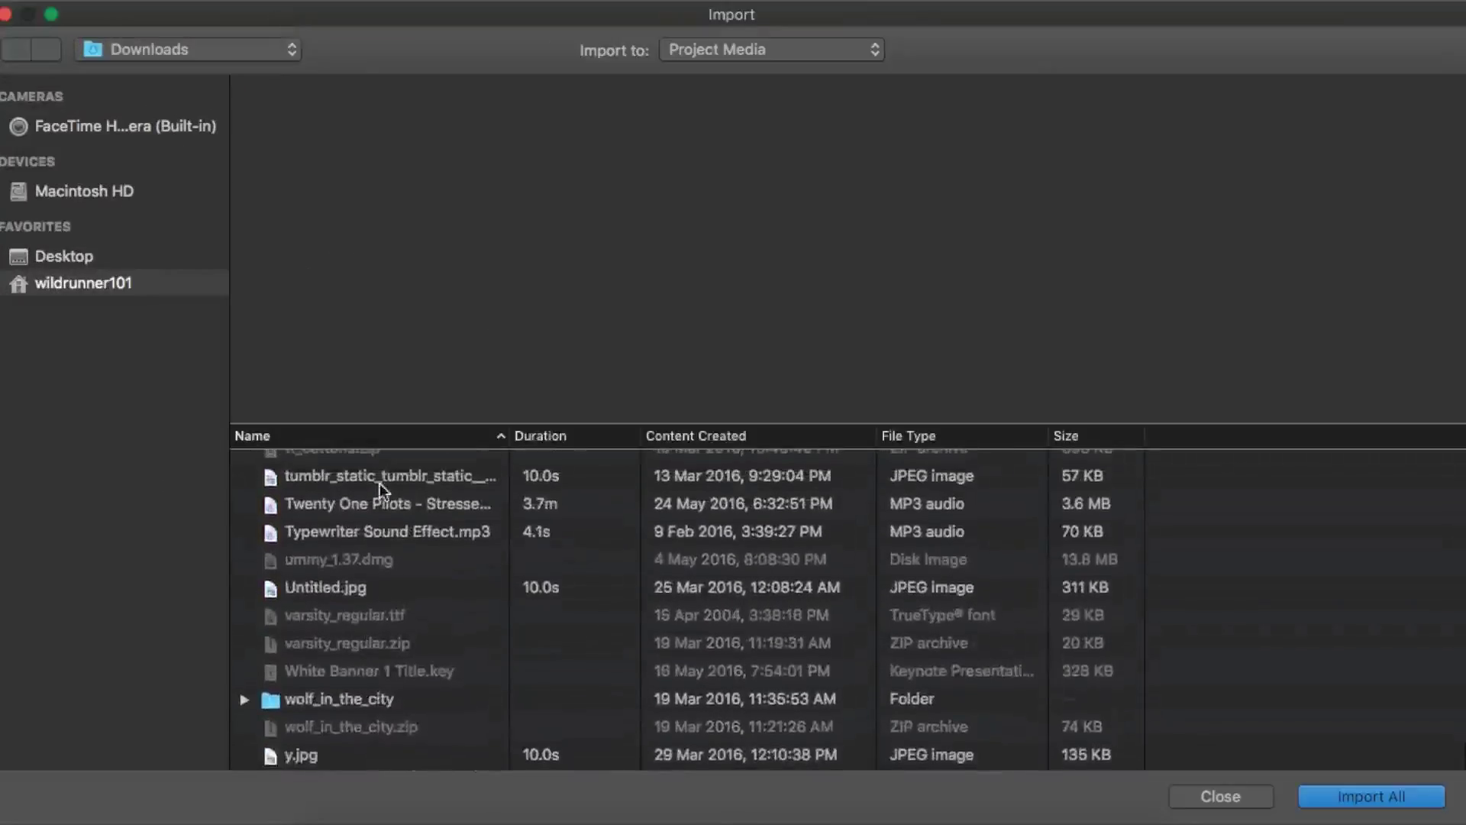
scroll(379, 483, up, 3)
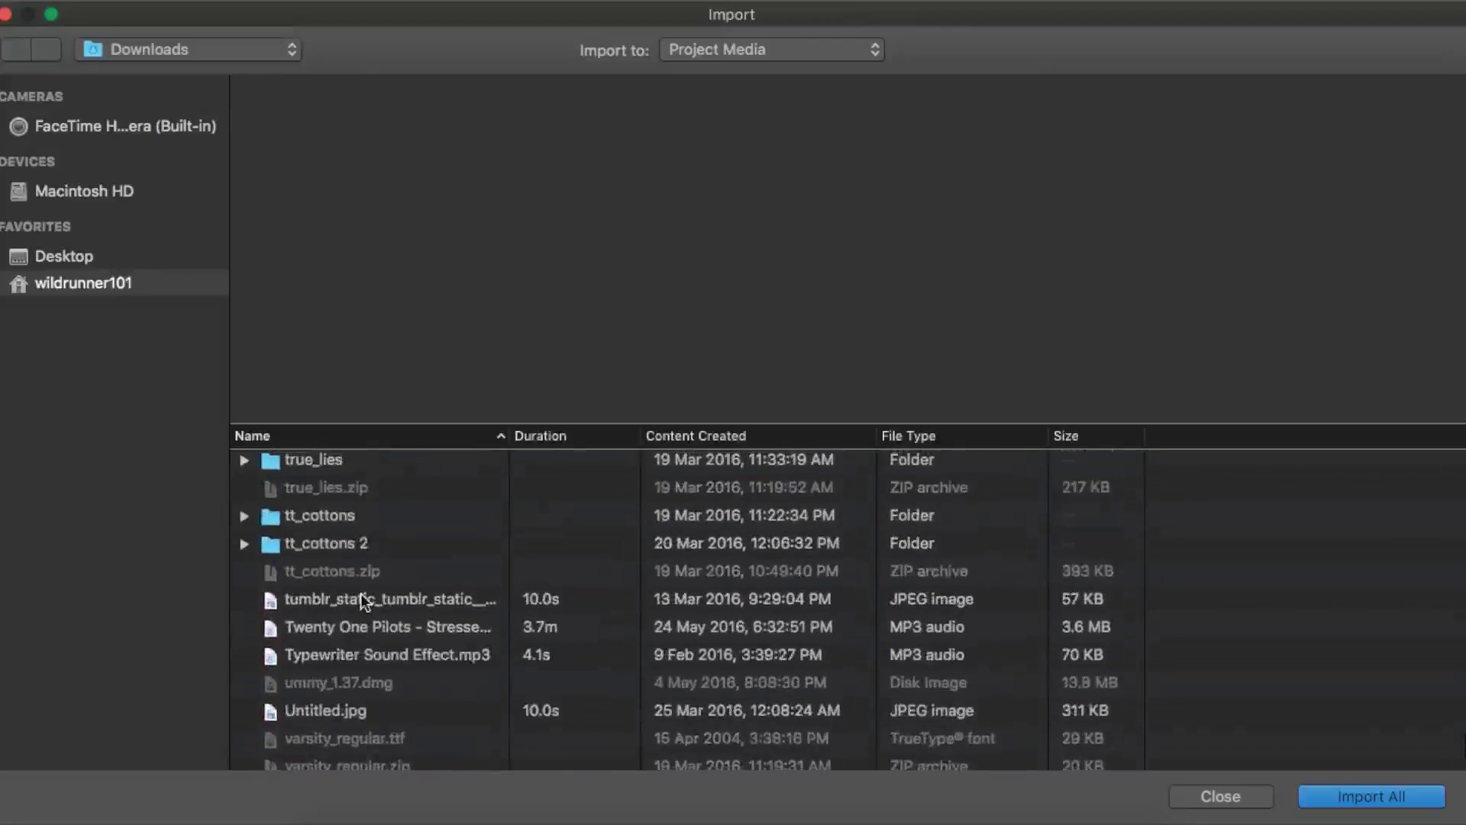
scroll(360, 594, up, 3)
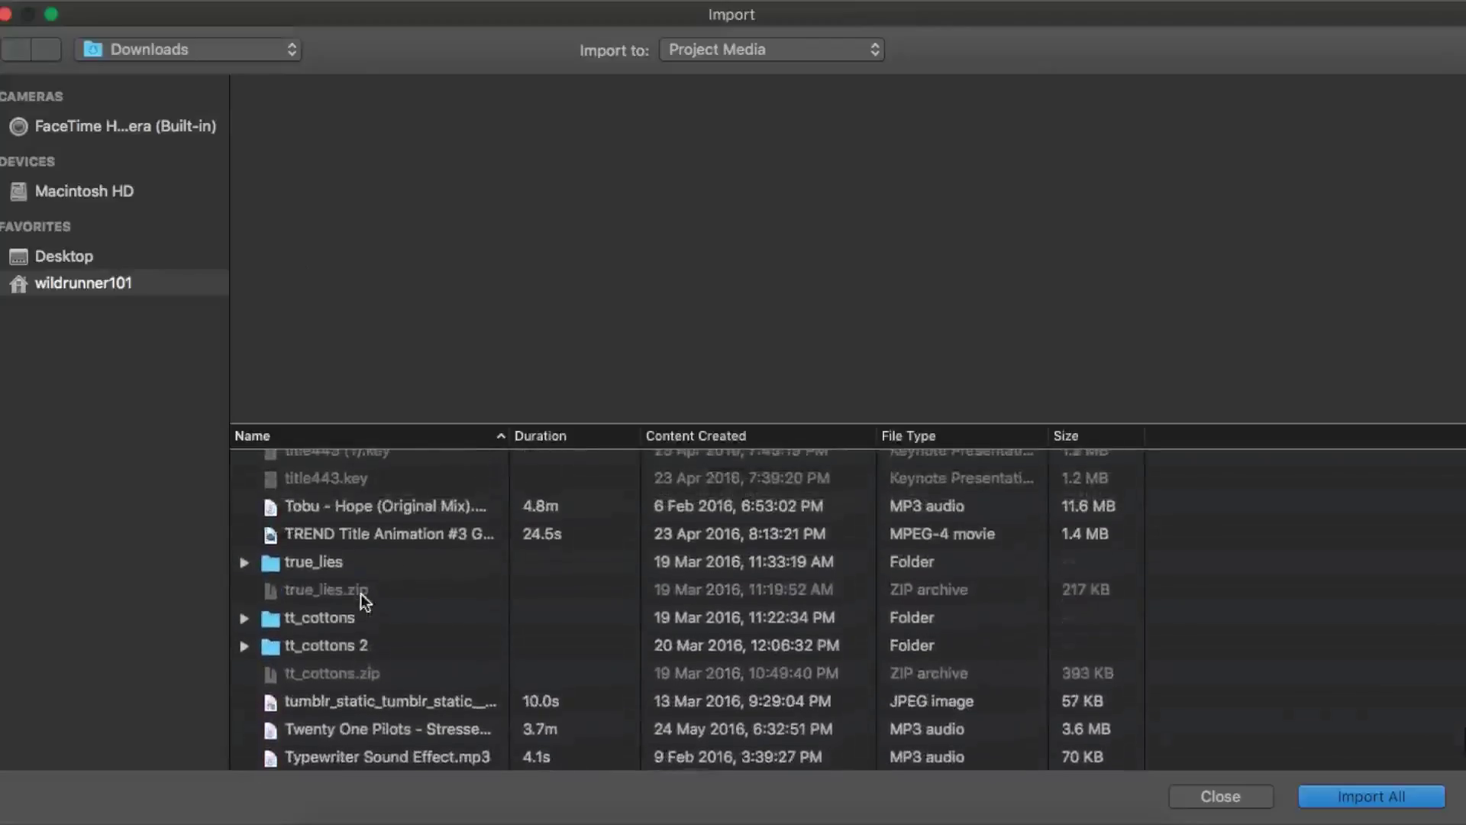
scroll(361, 594, up, 4)
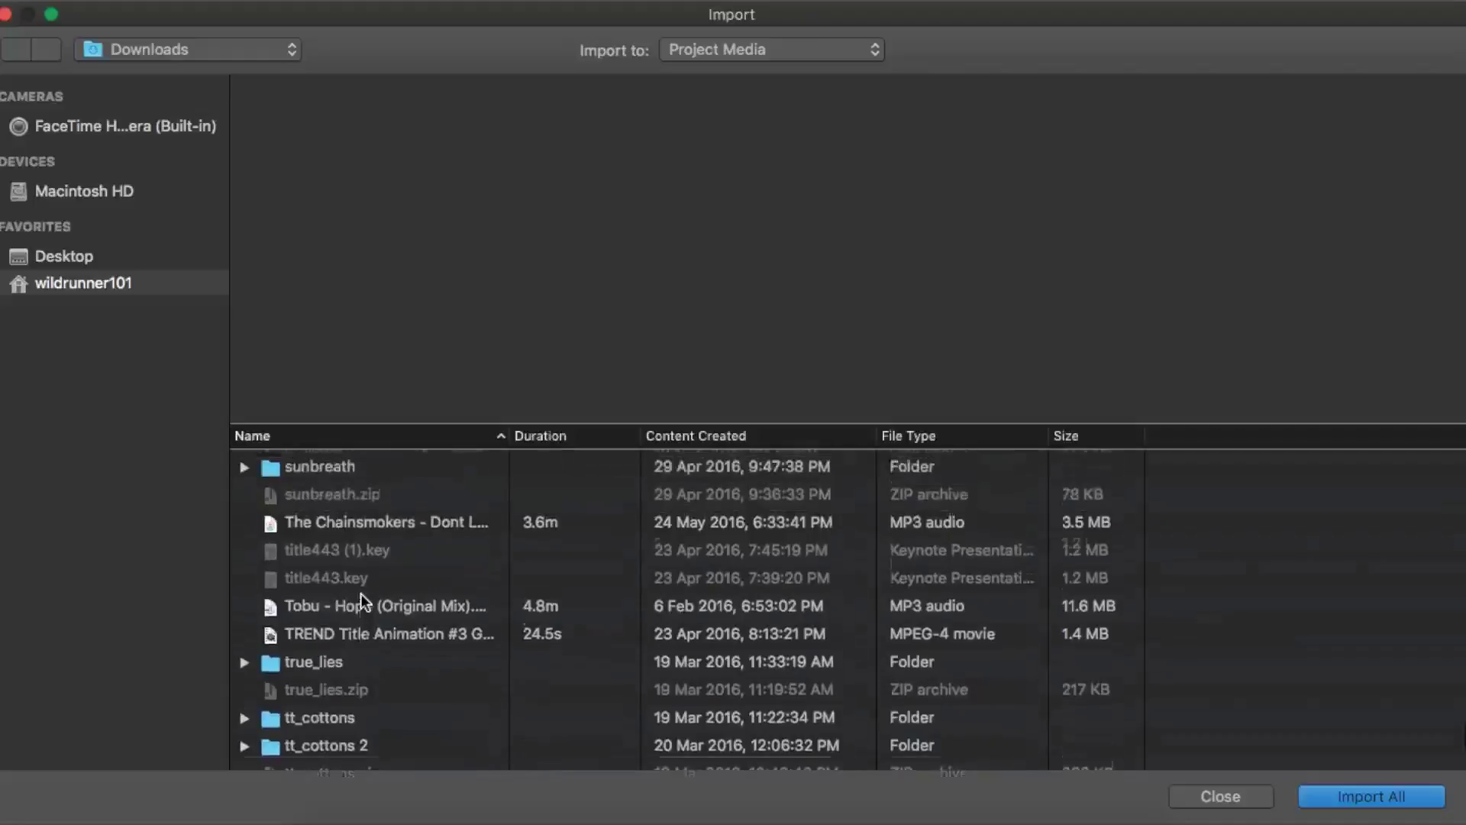
scroll(360, 596, up, 10)
scroll(360, 593, up, 10)
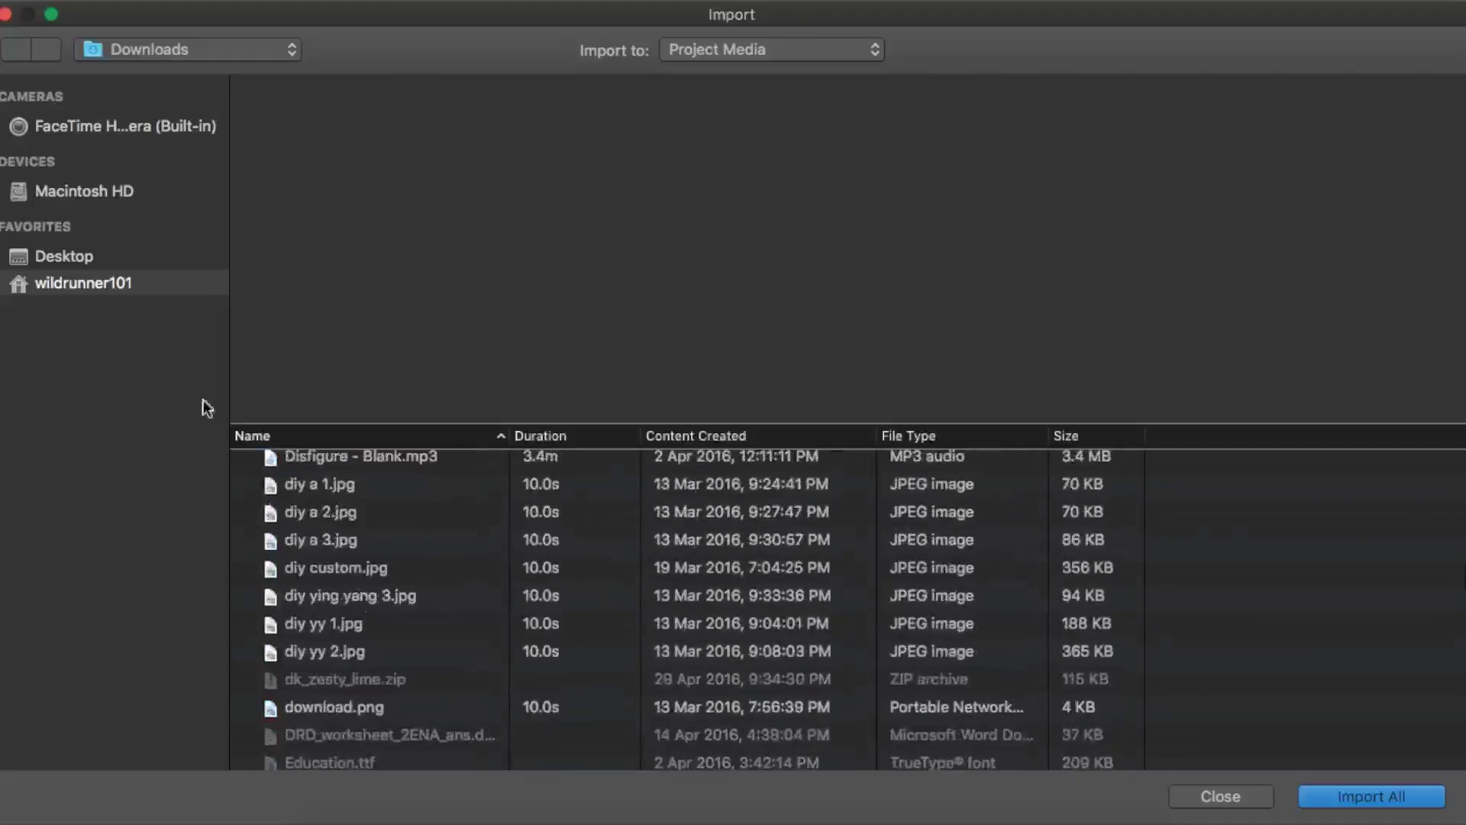
click(190, 282)
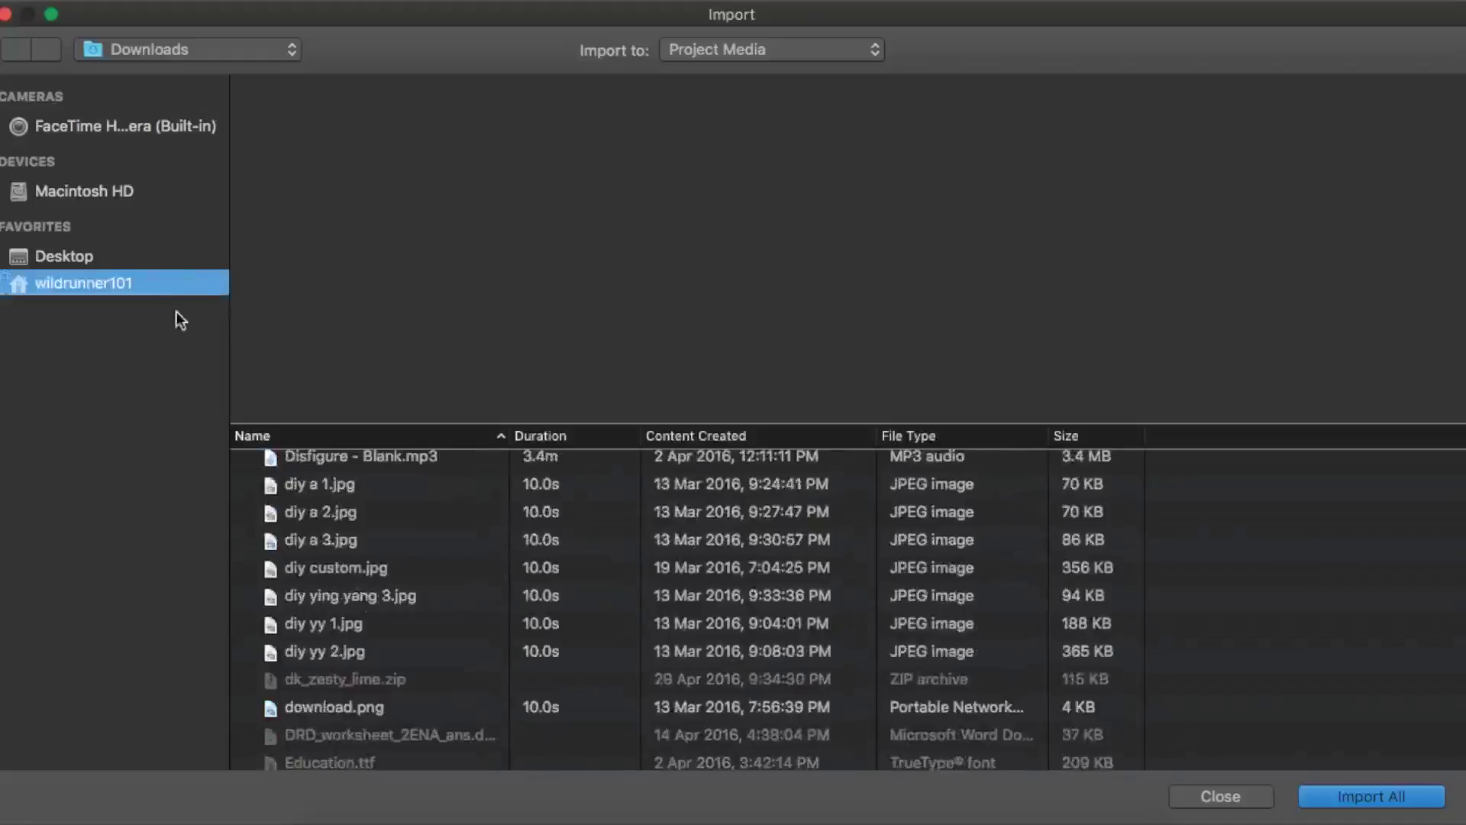
click(159, 256)
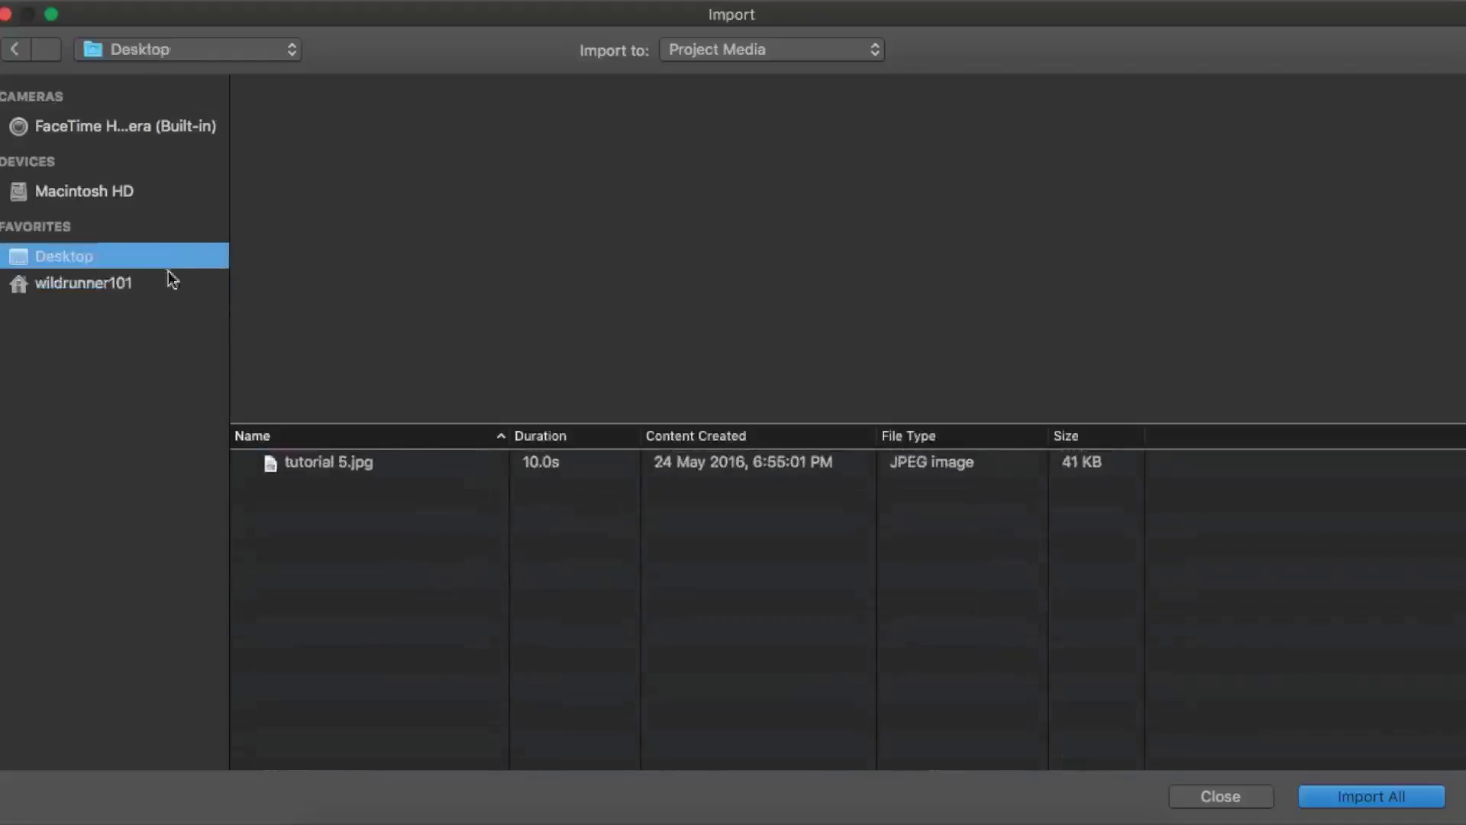
click(326, 462)
double_click(327, 462)
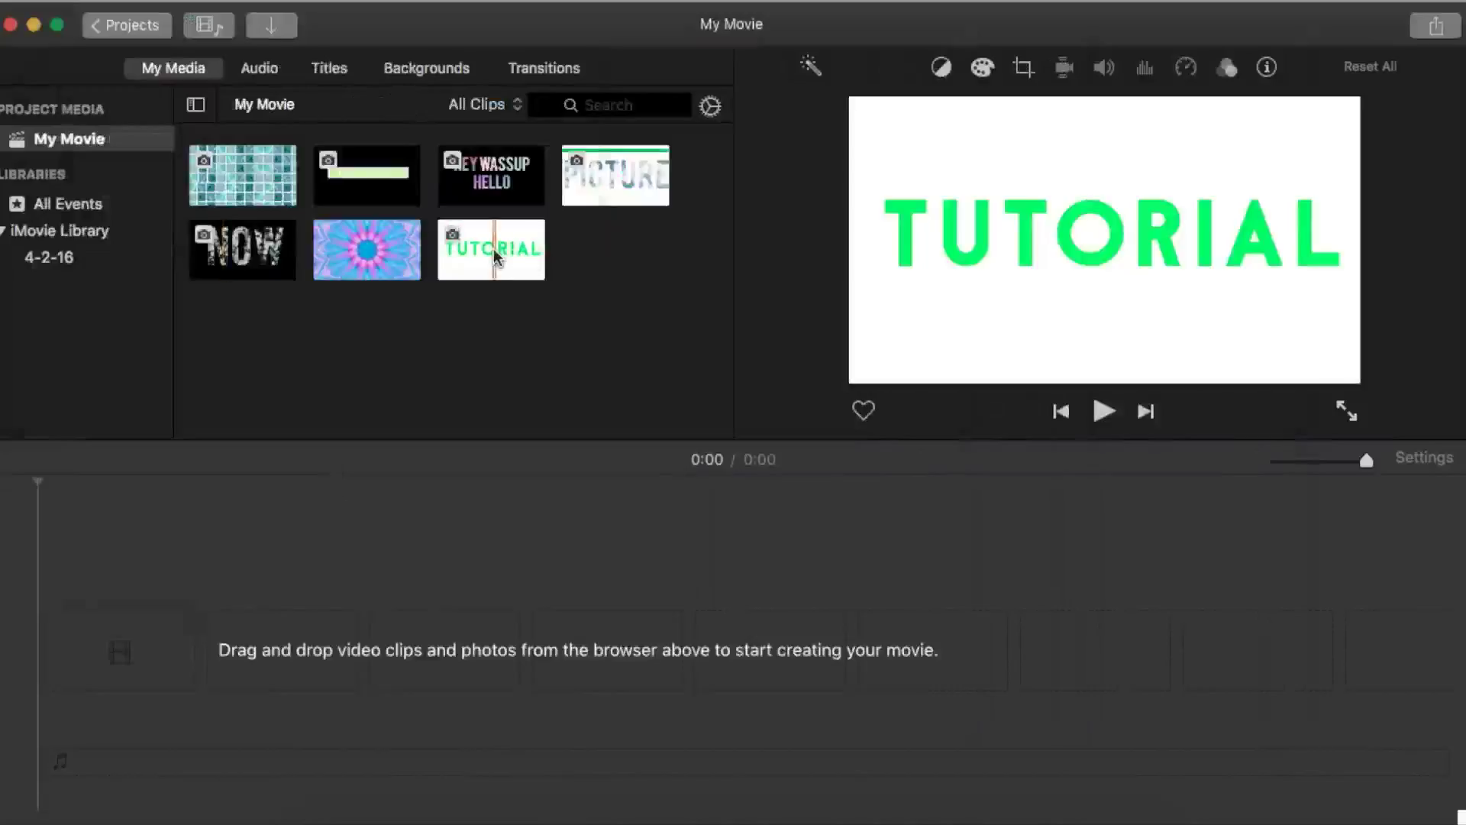
Step: Clear the timeline, place the 28.9 s kaleidoscope clip, and overlay TUTORIAL at its start
drag(207, 543, 210, 545)
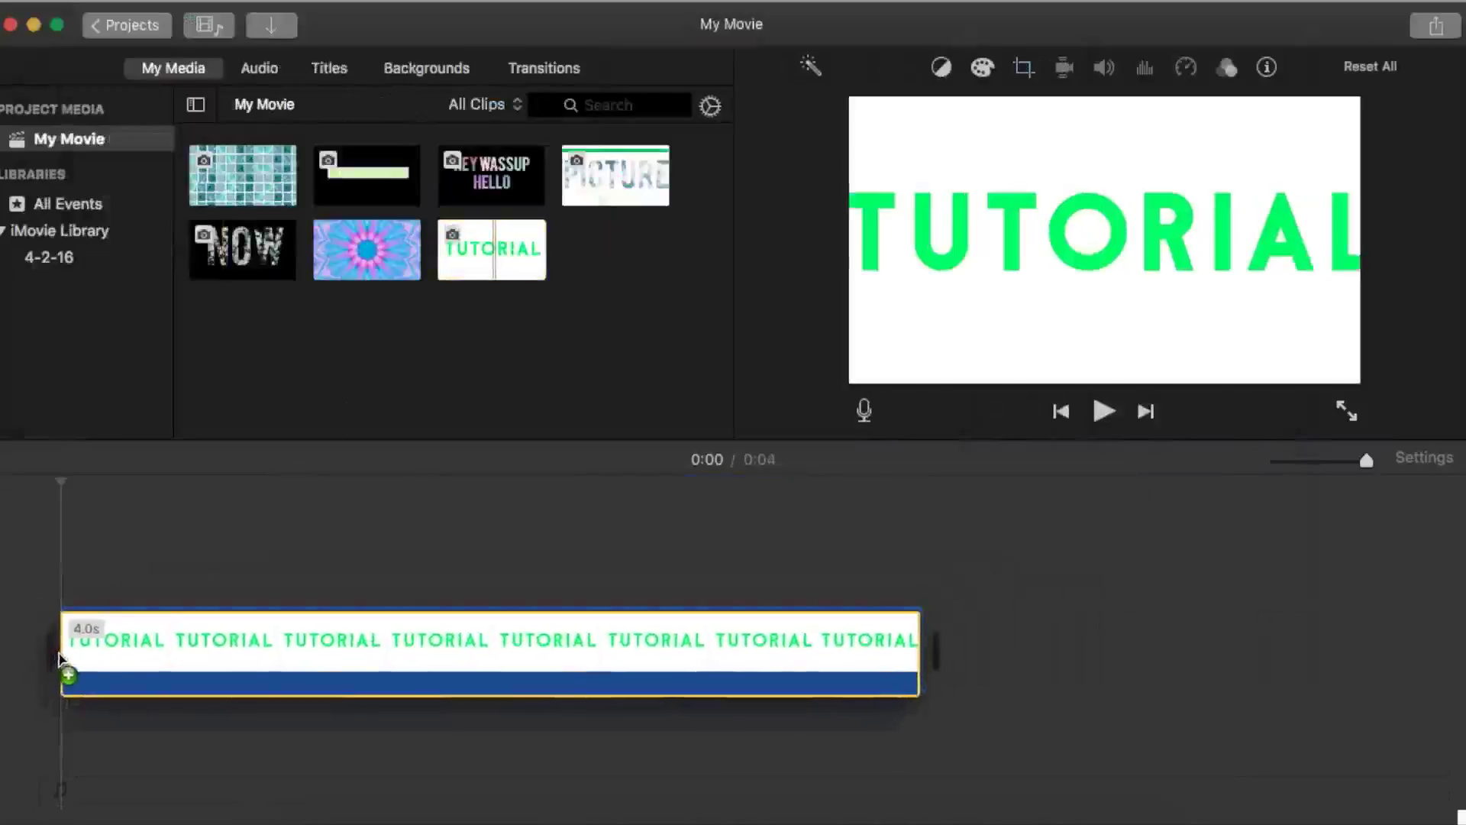
drag(362, 238, 47, 740)
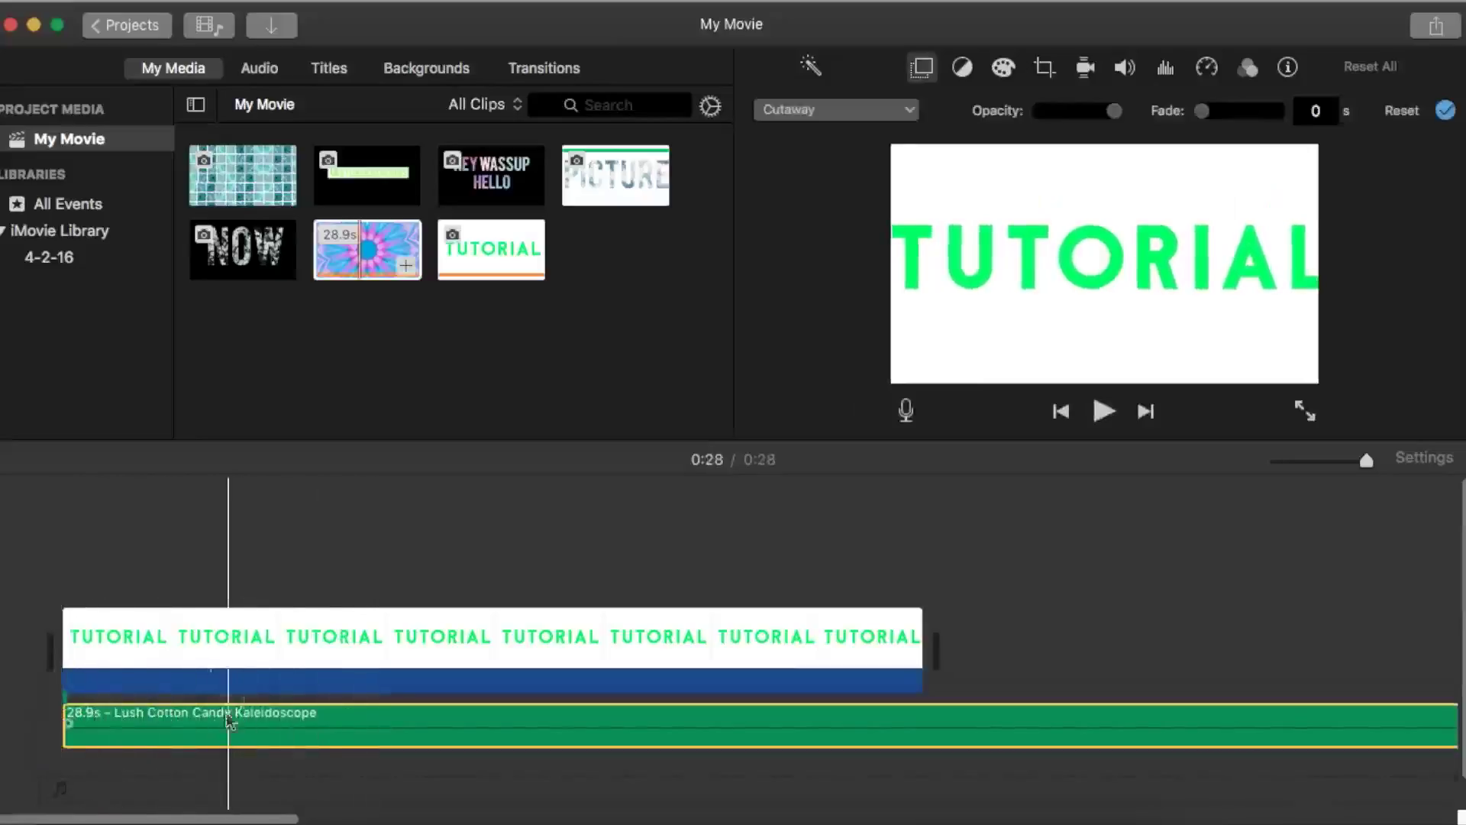
click(295, 671)
key(Delete)
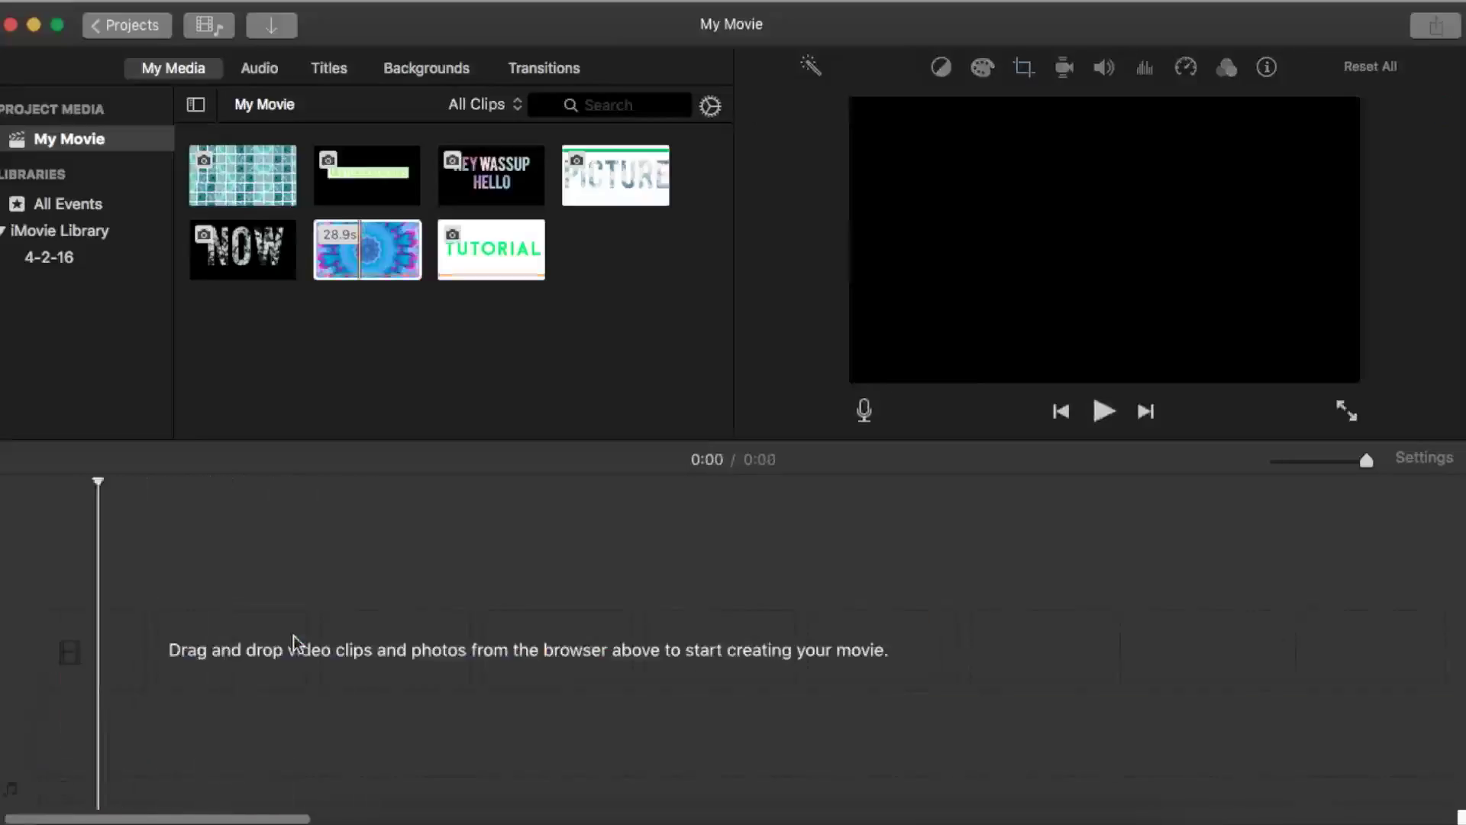
drag(362, 226, 128, 685)
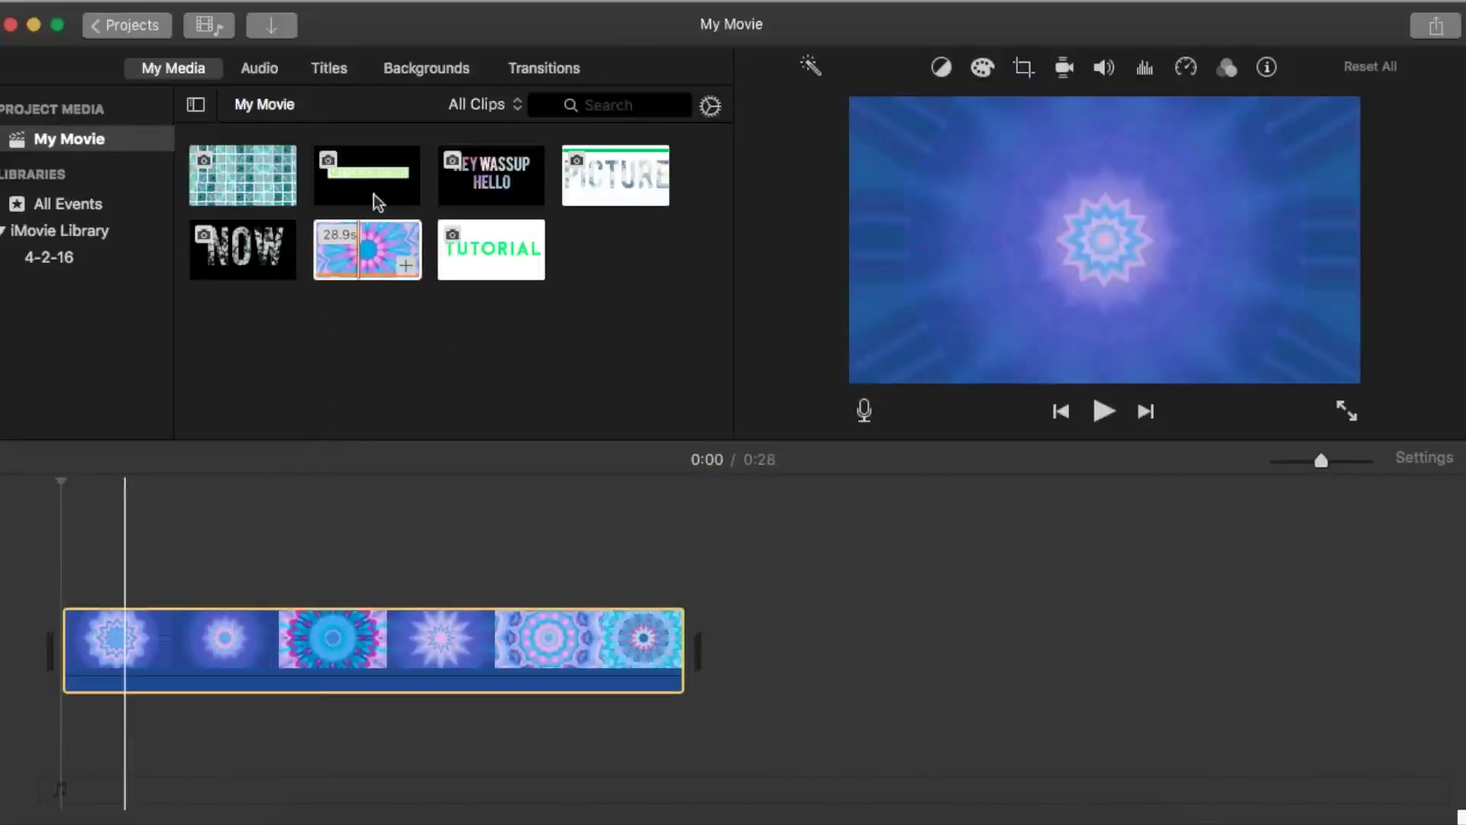
drag(481, 249, 66, 544)
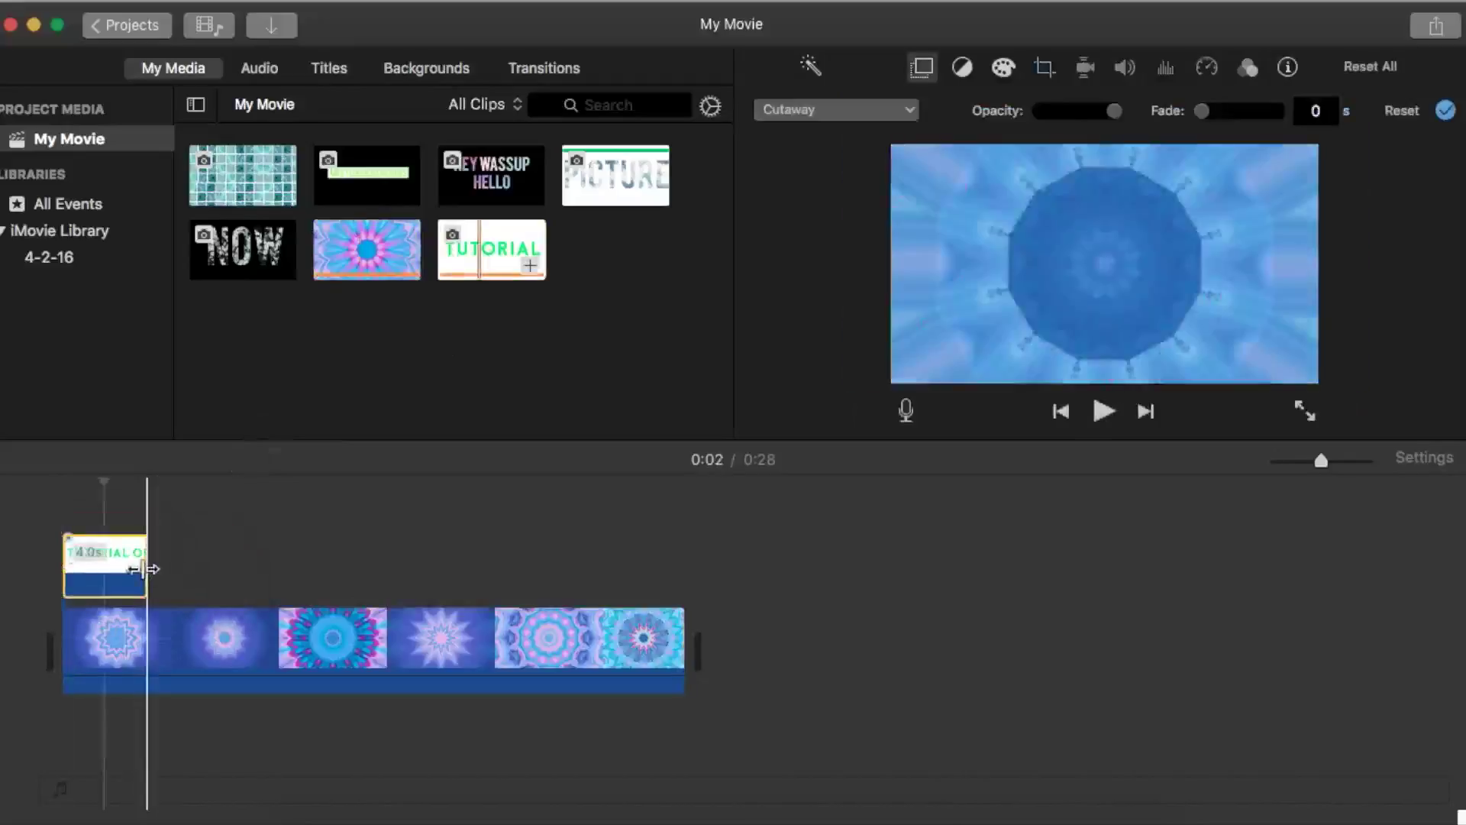
Step: Stretch the TUTORIAL overlay over the whole kaleidoscope clip, set it to Green/Blue Screen, and preview
drag(145, 568, 682, 569)
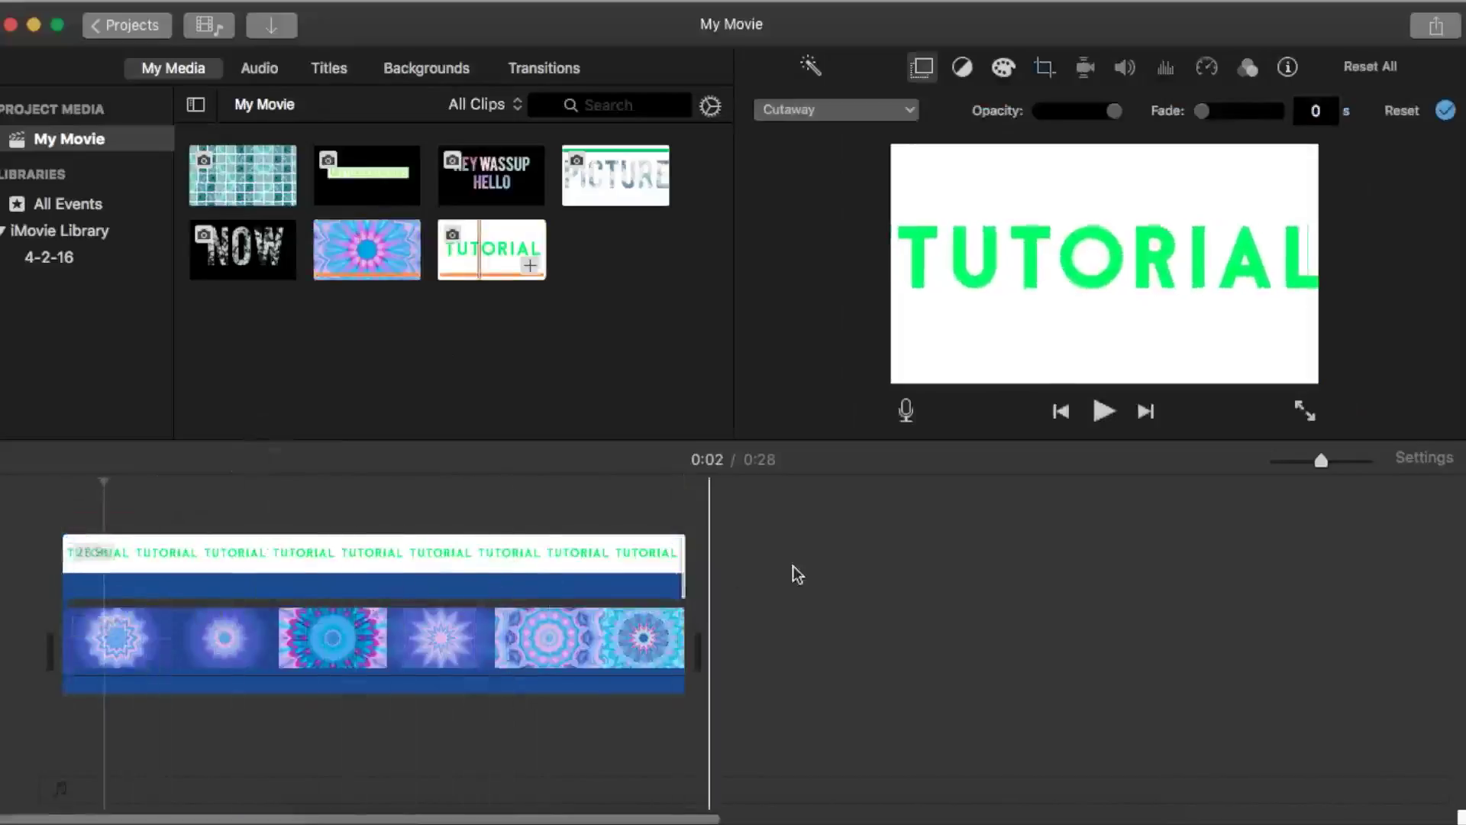
click(877, 117)
click(831, 152)
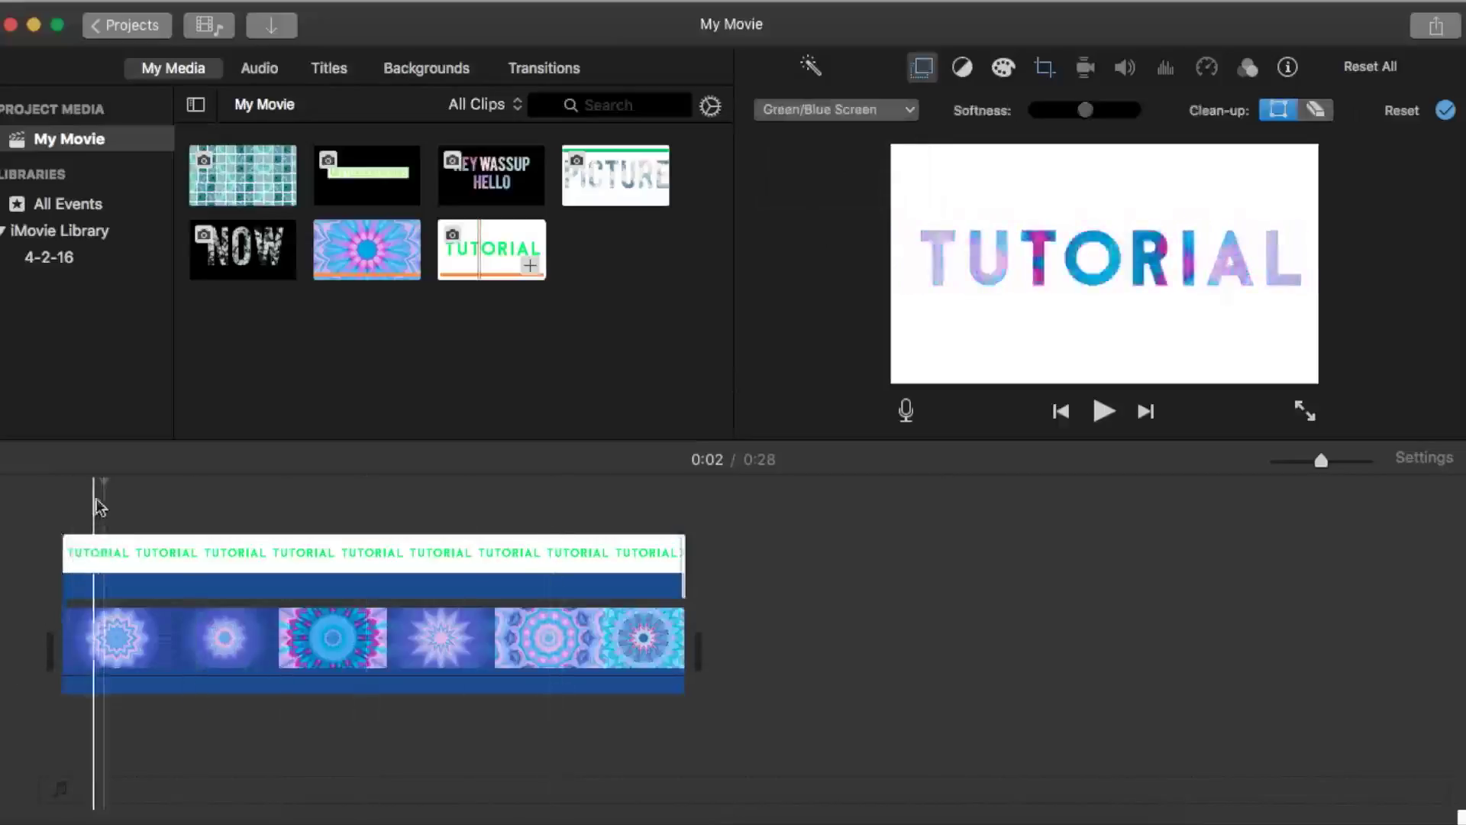
key(backslash)
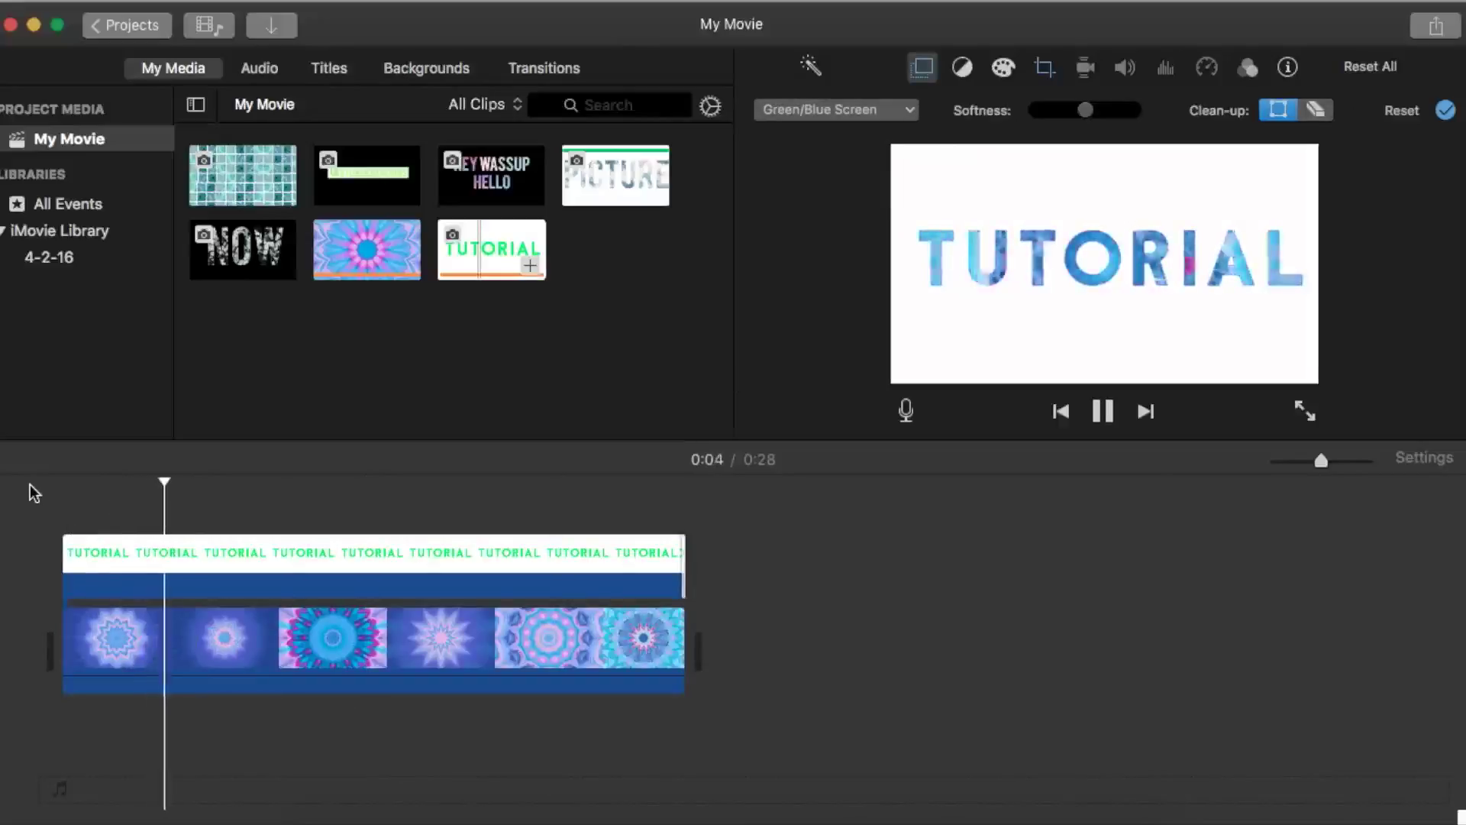
key(space)
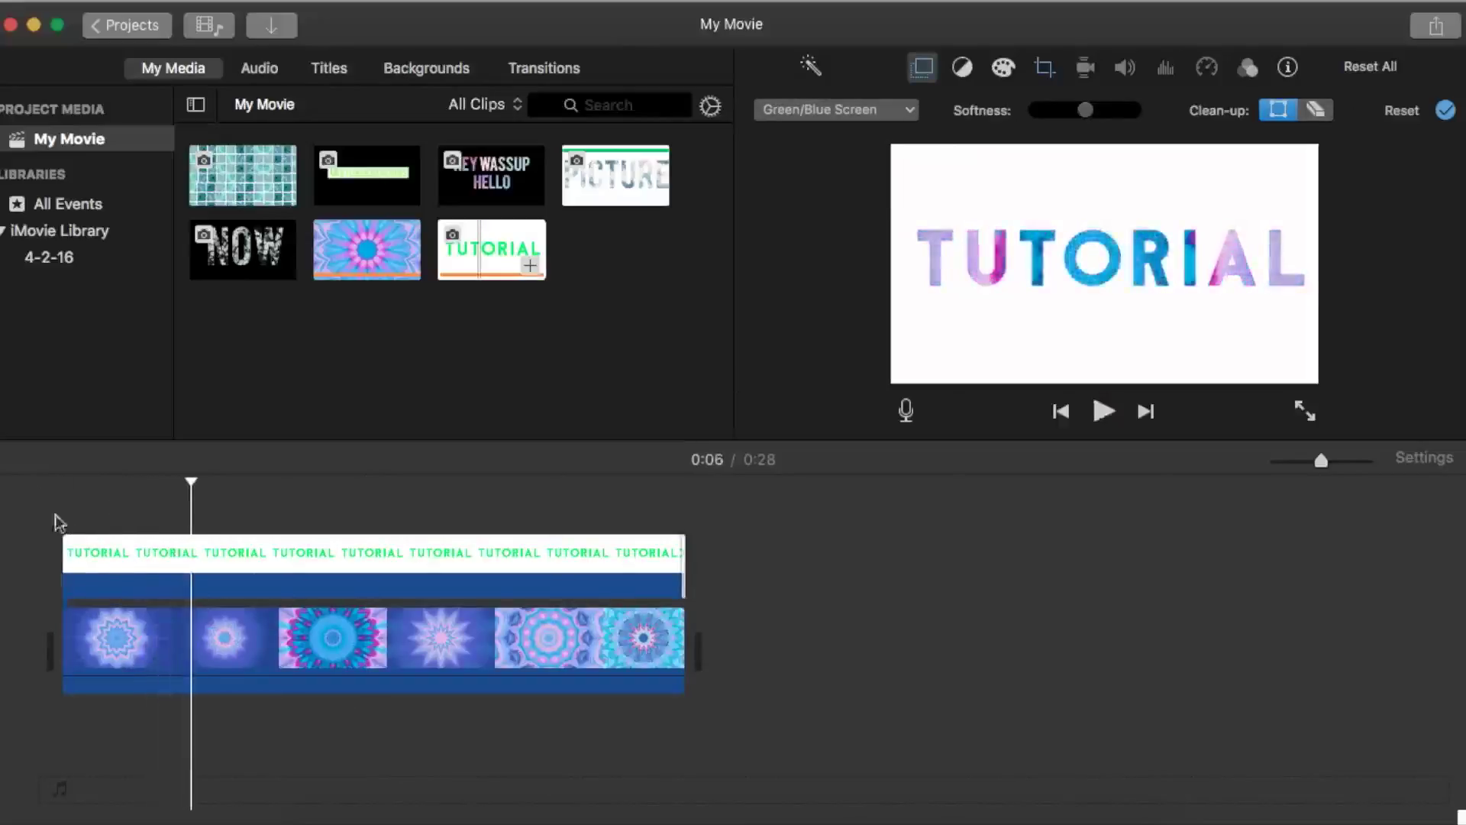
click(288, 675)
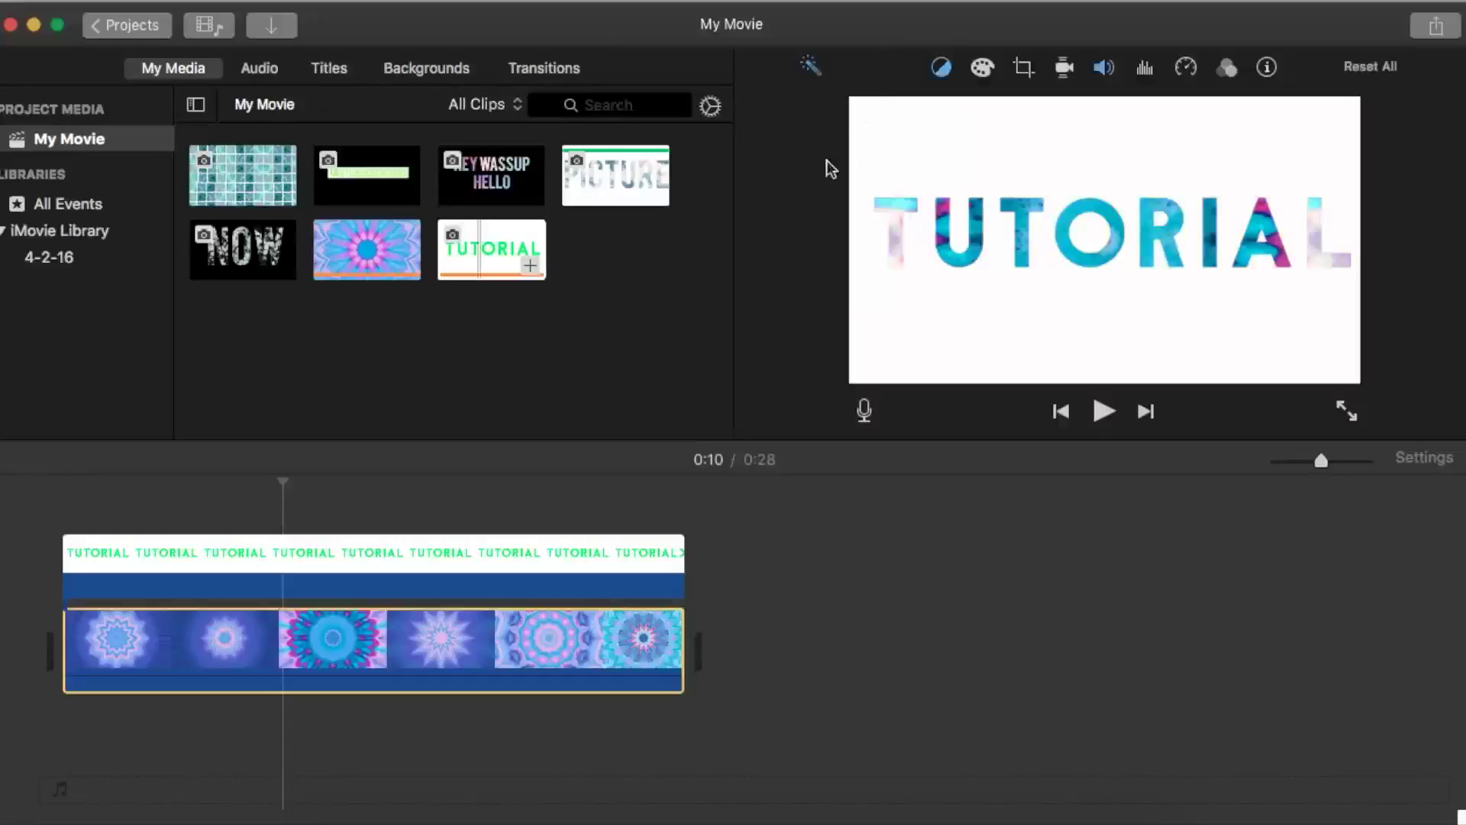
Step: Set the kaleidoscope clip's speed to Fast (2x) and play the movie to check it
right_click(574, 667)
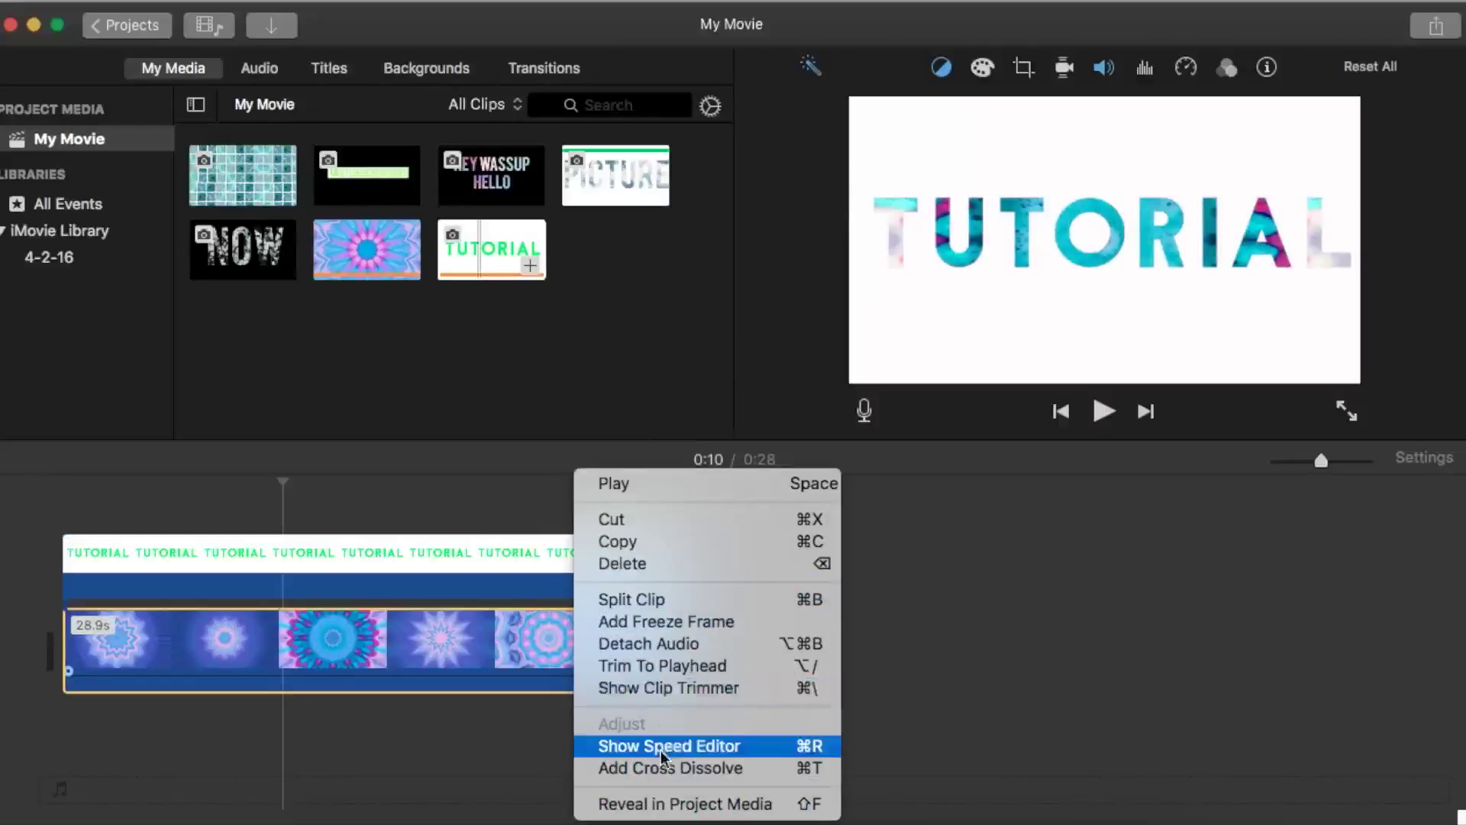
click(901, 551)
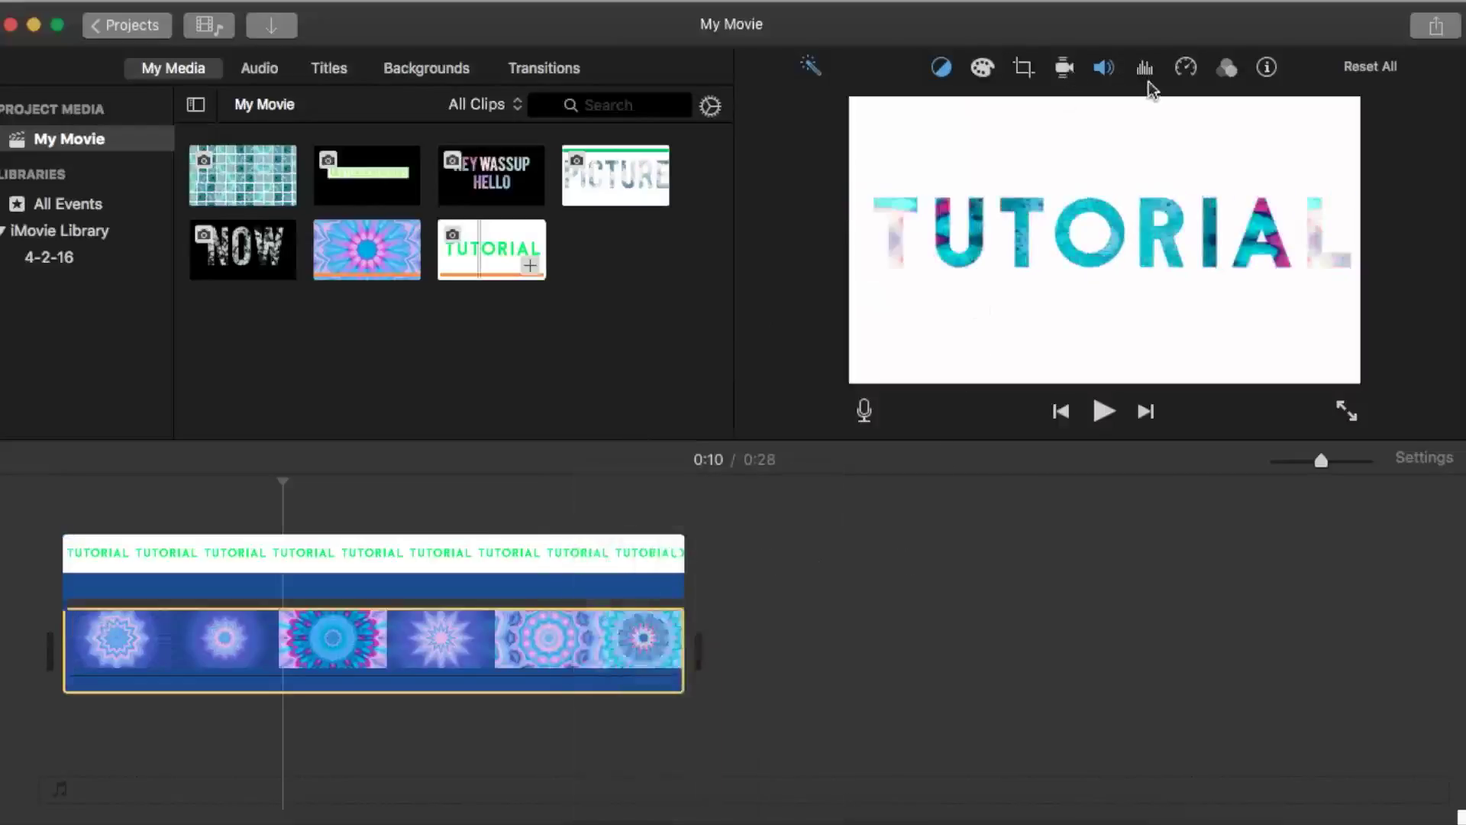
click(1066, 69)
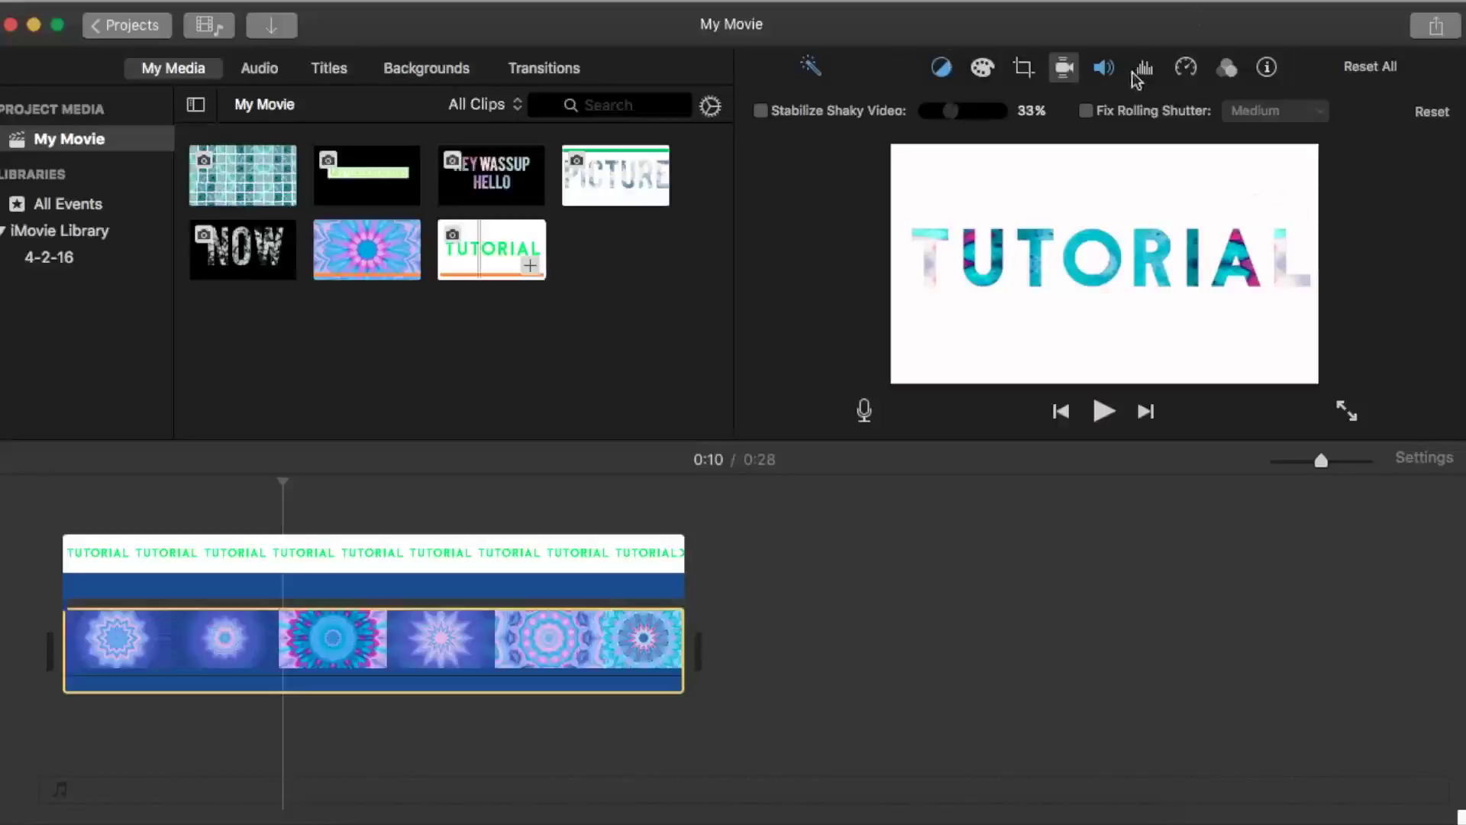
click(1069, 69)
click(1069, 69)
click(1069, 69)
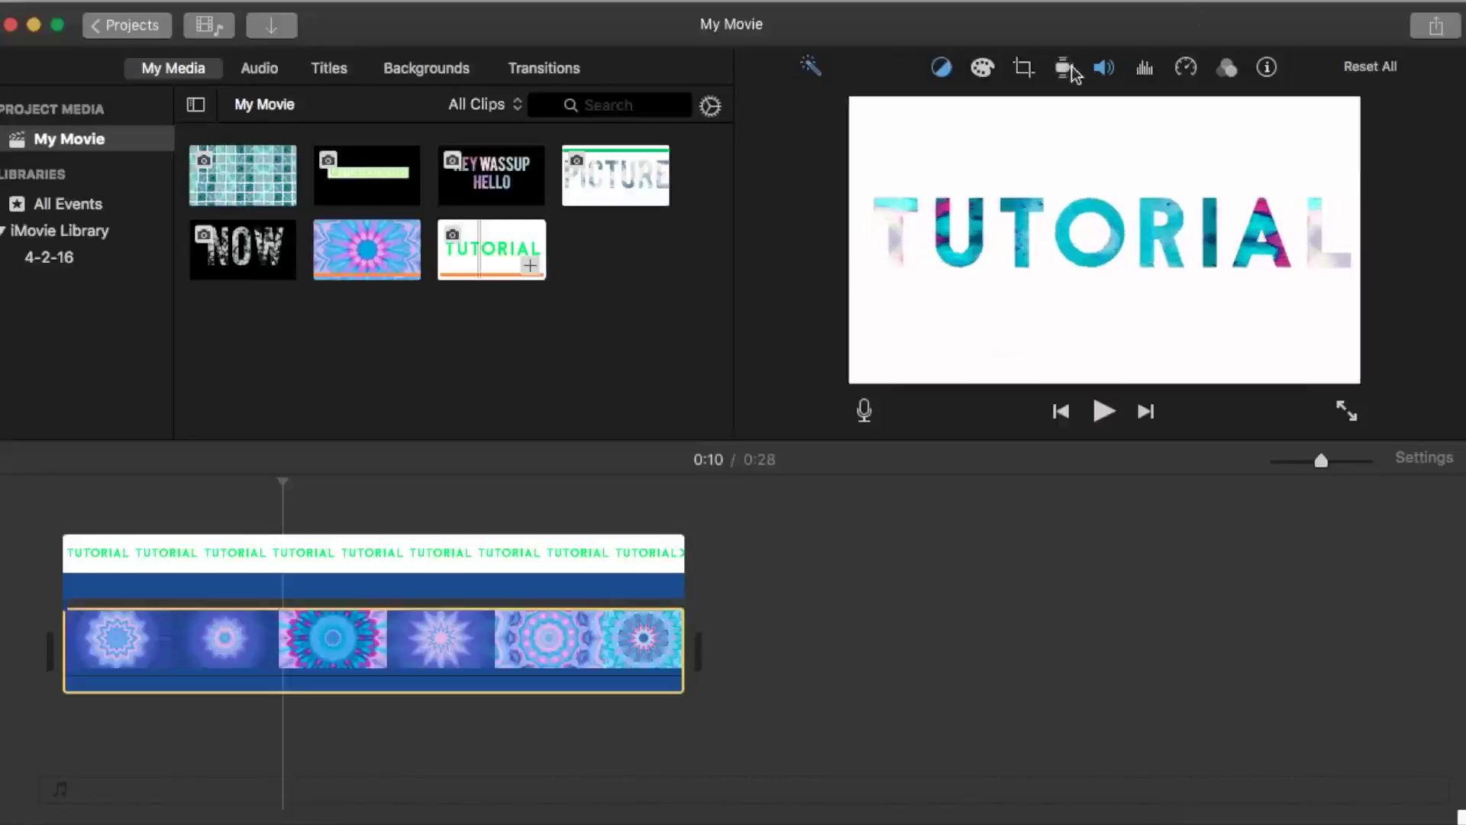
click(1186, 70)
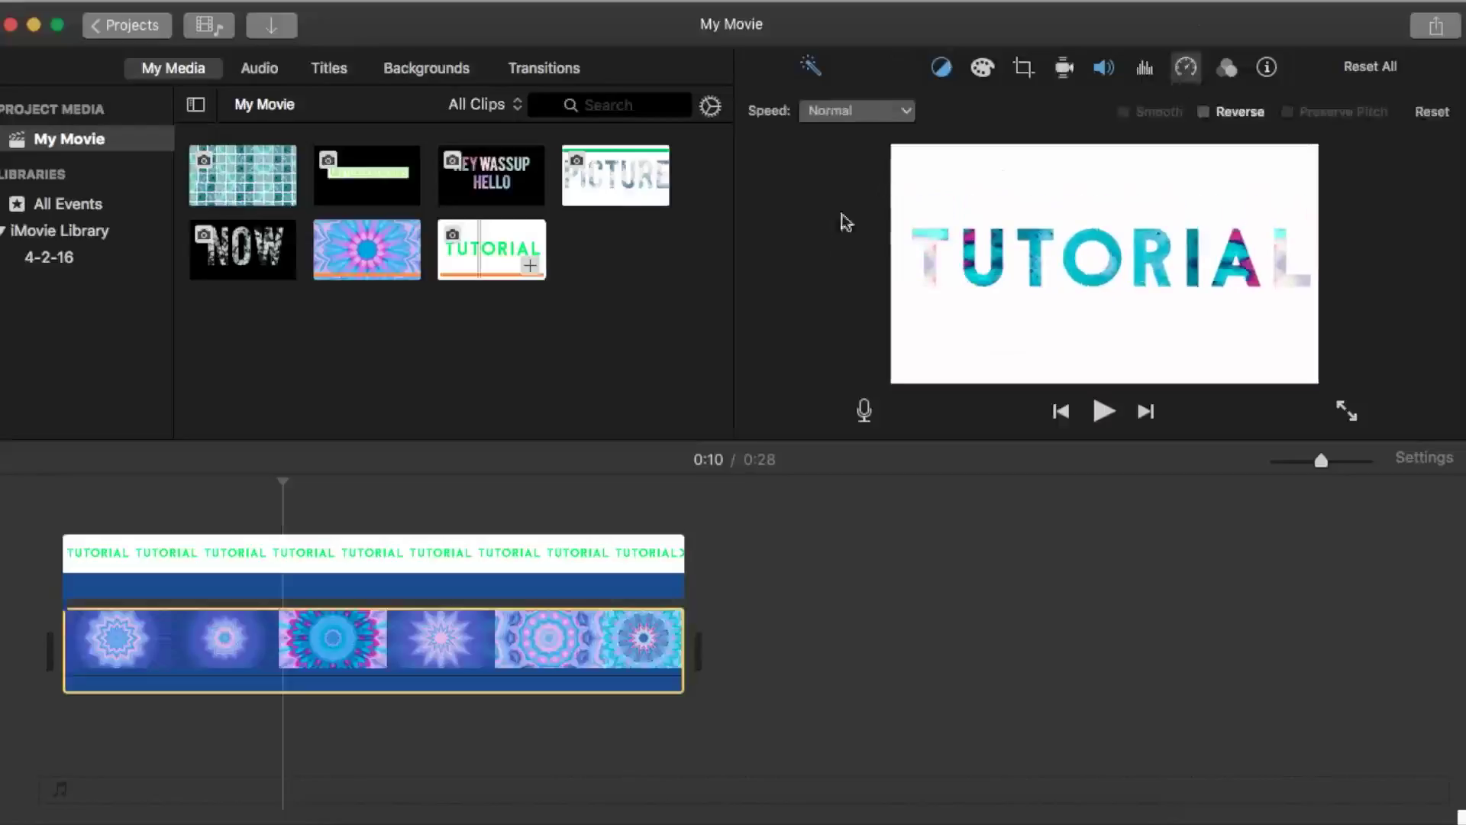
click(877, 114)
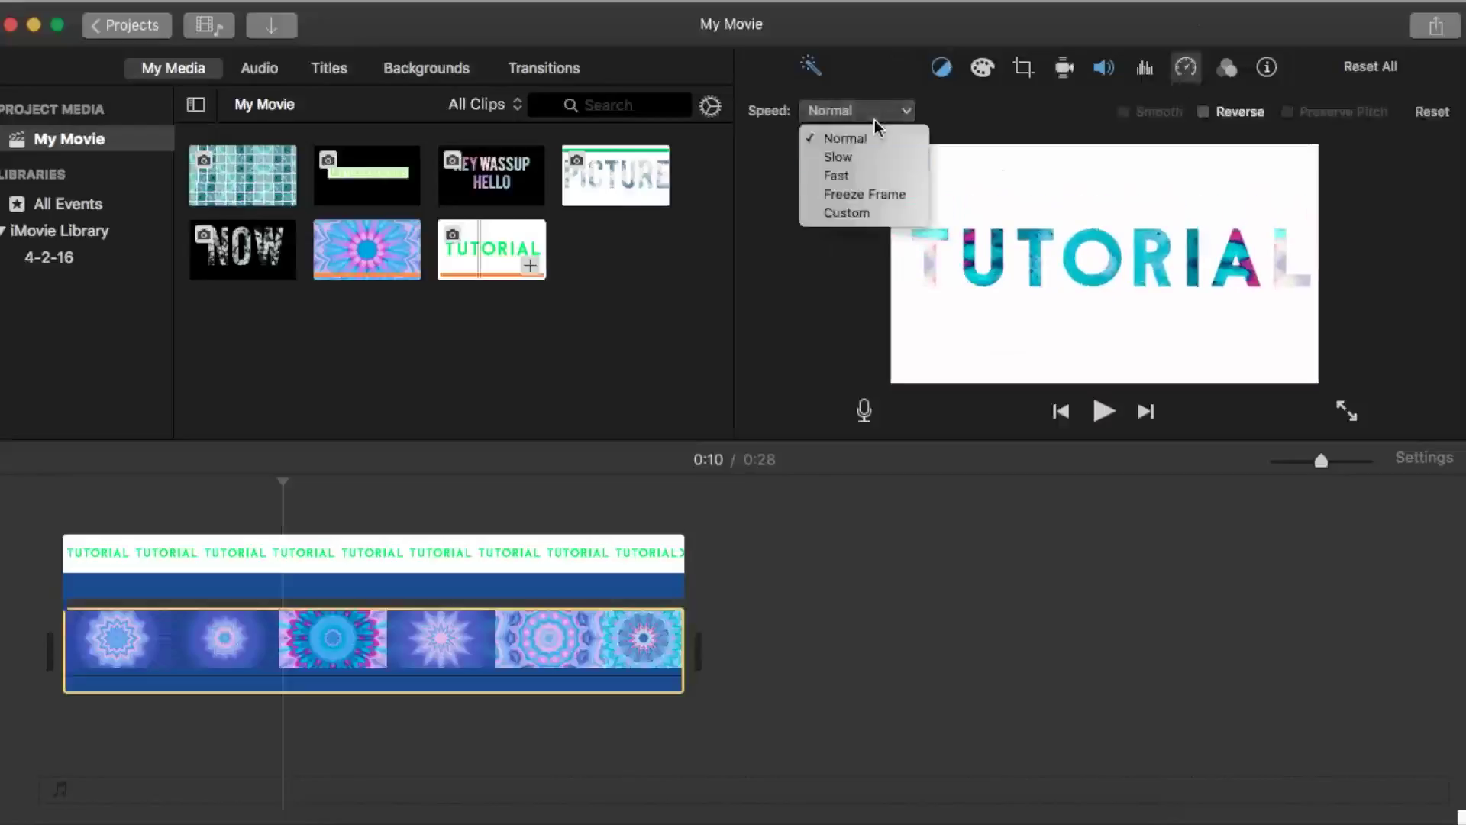
click(867, 176)
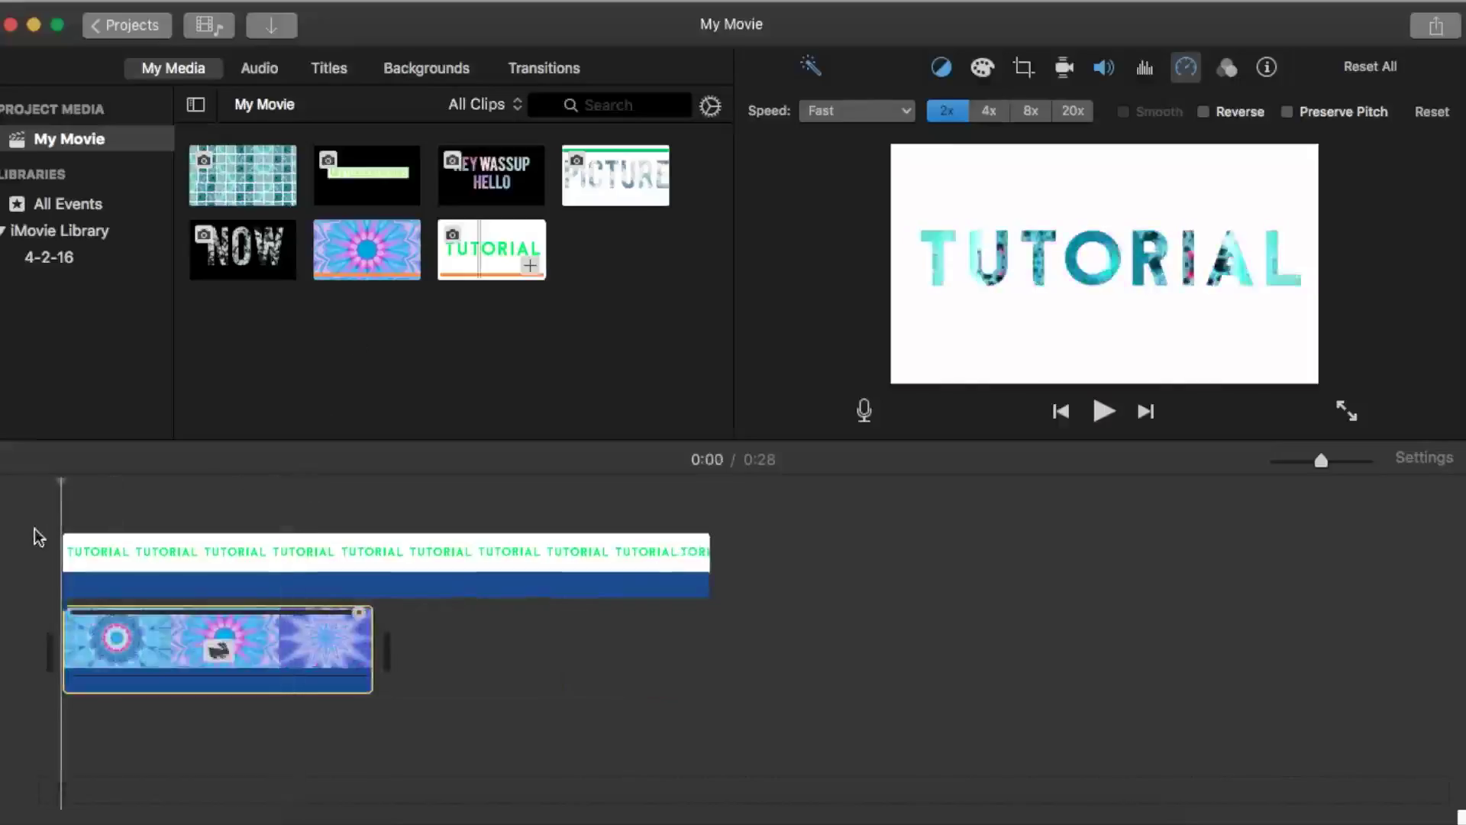
key(space)
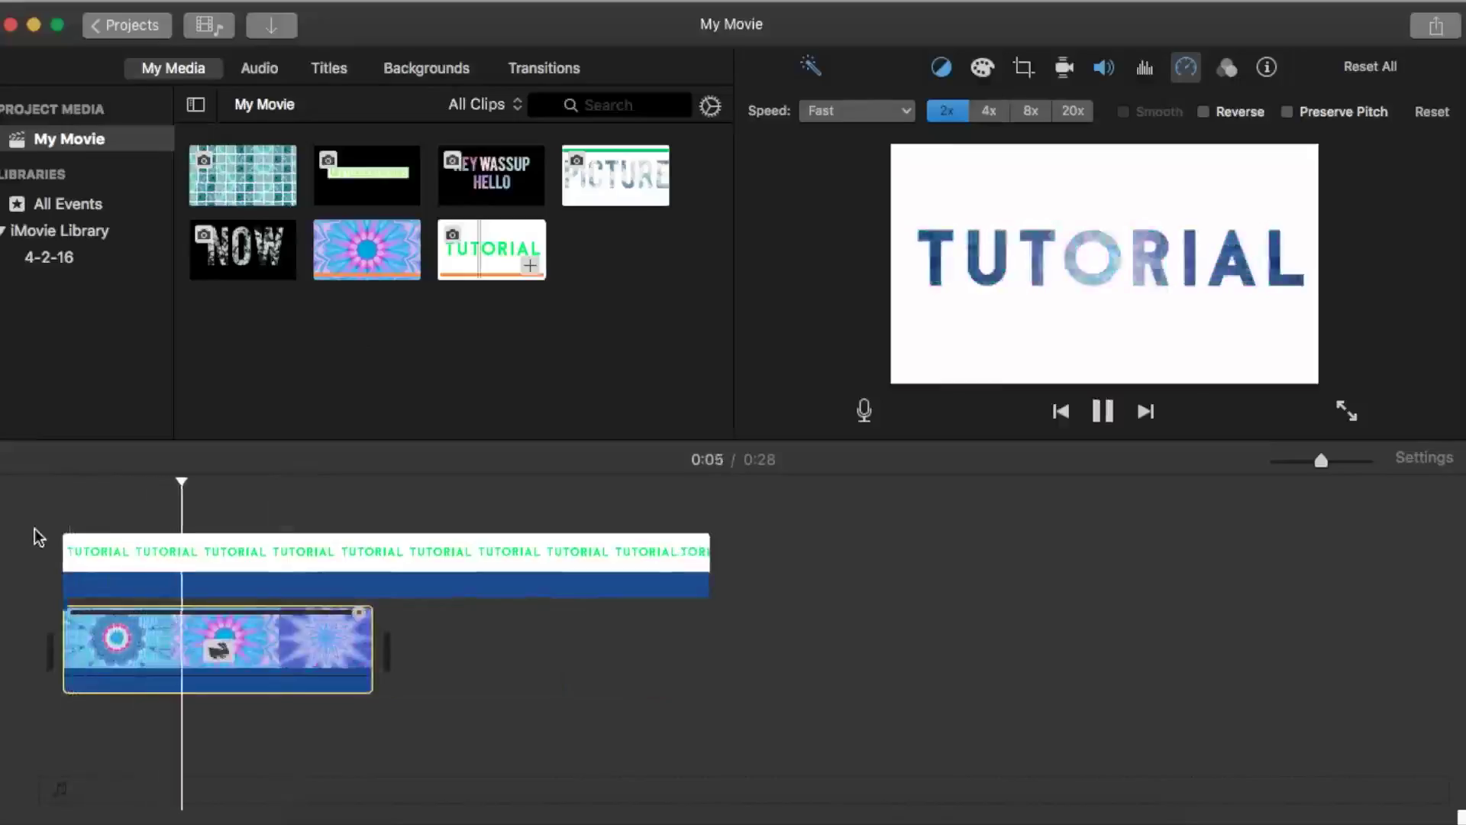
key(space)
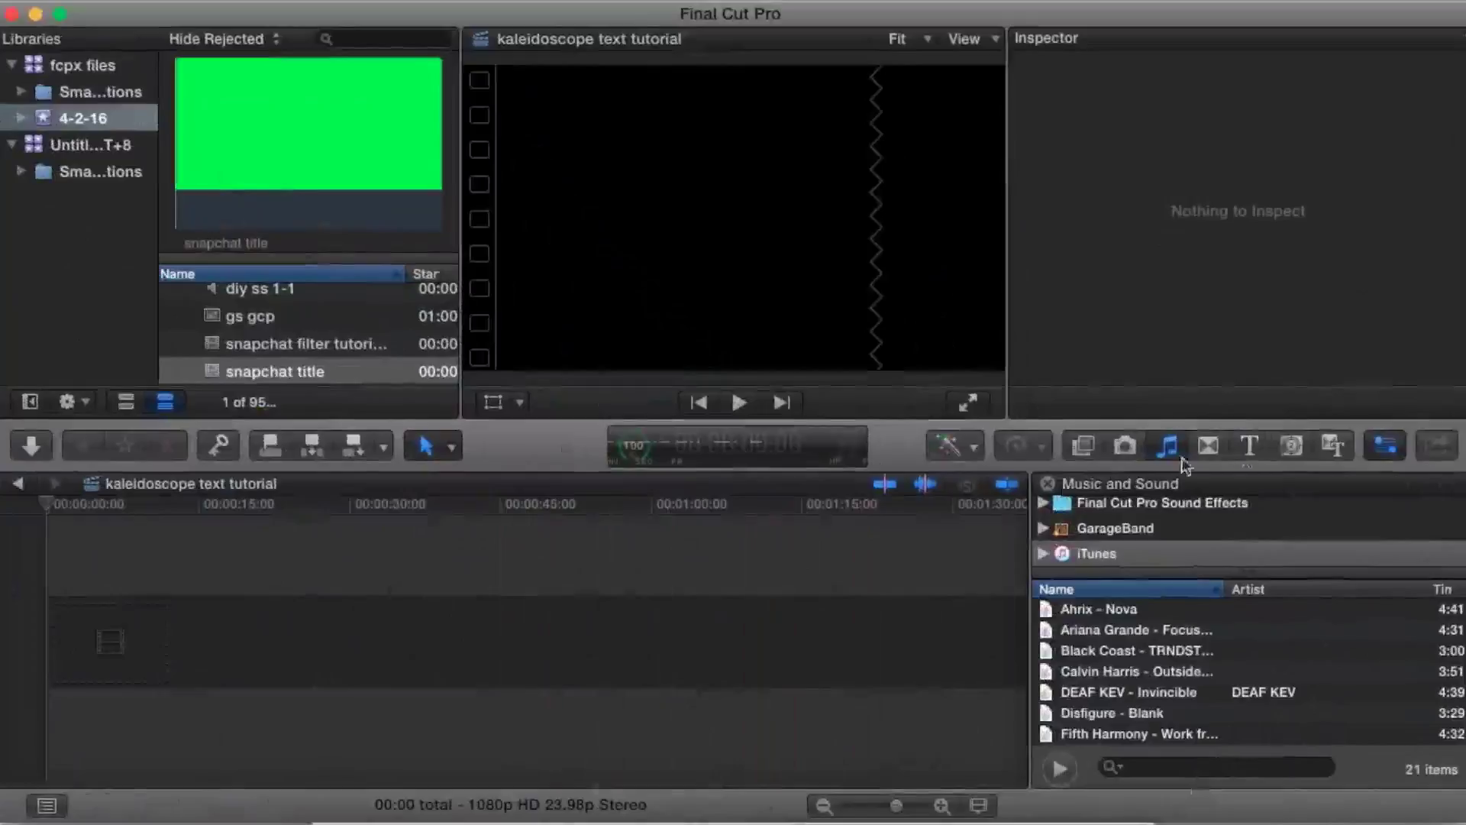
Step: Add a black Custom generator at the timeline start, accepting 1080p HD 23.98p video properties
click(1287, 449)
drag(1323, 732, 65, 647)
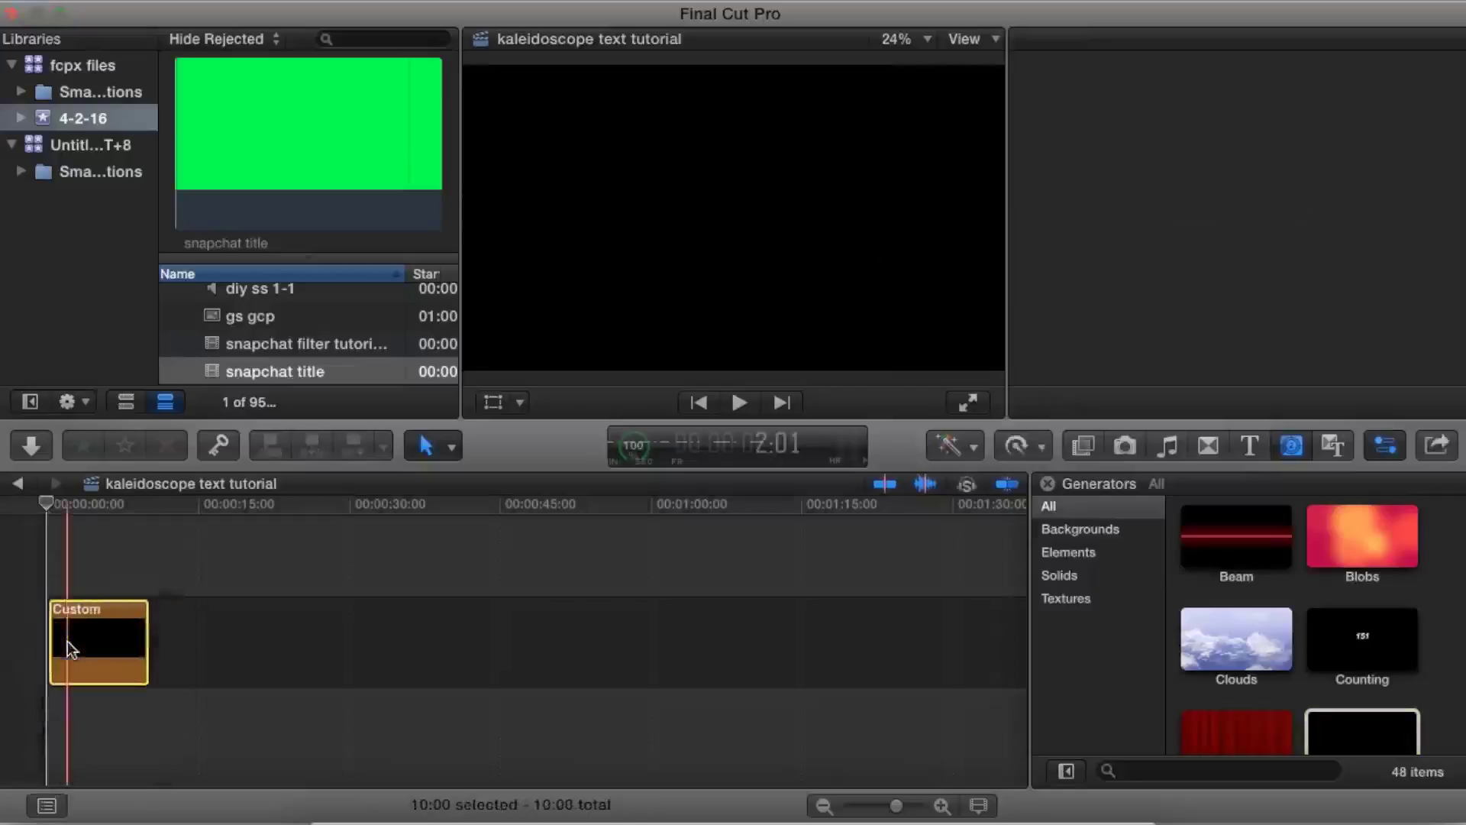
click(1150, 181)
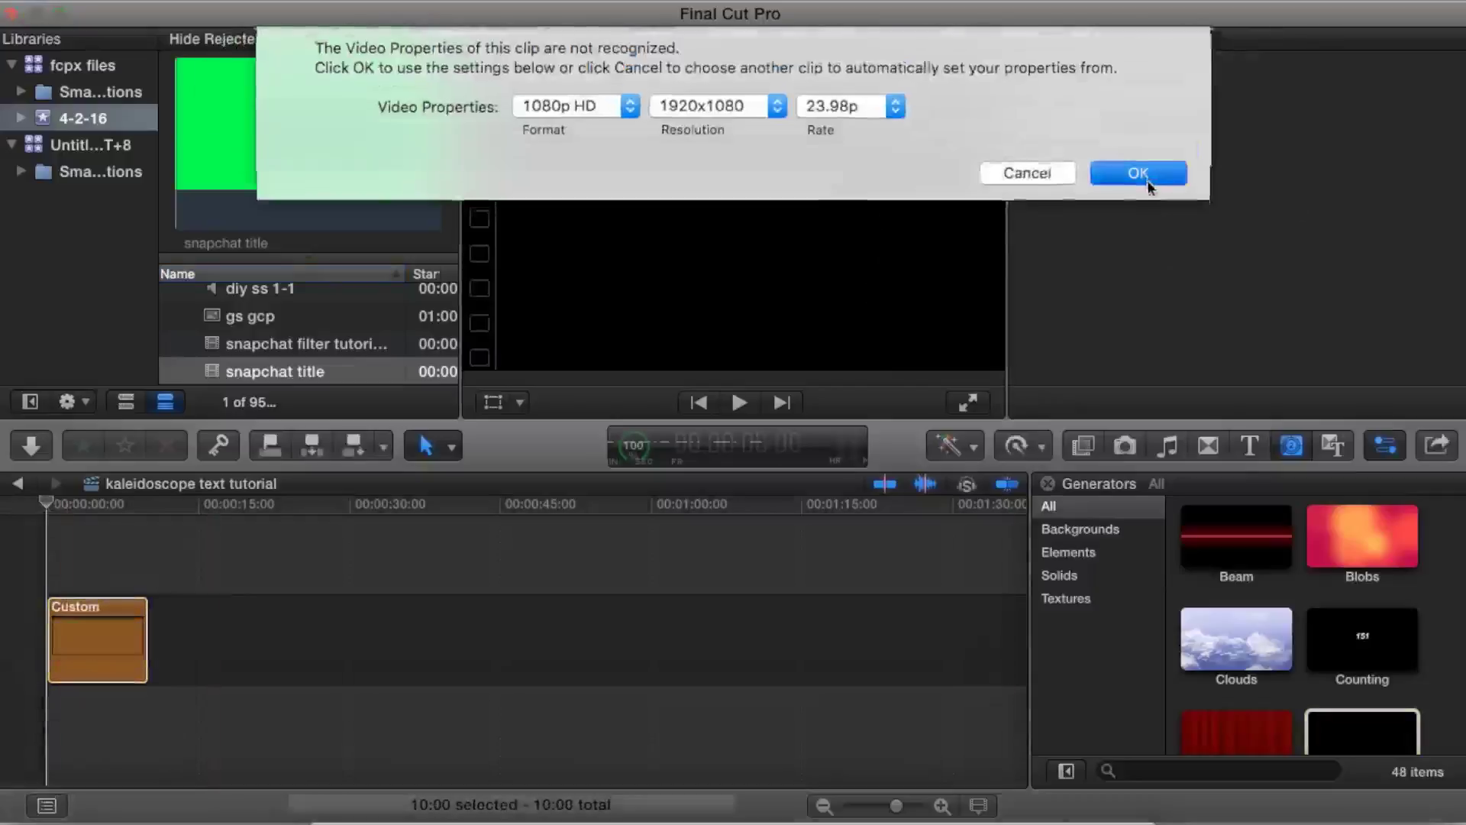
click(1234, 153)
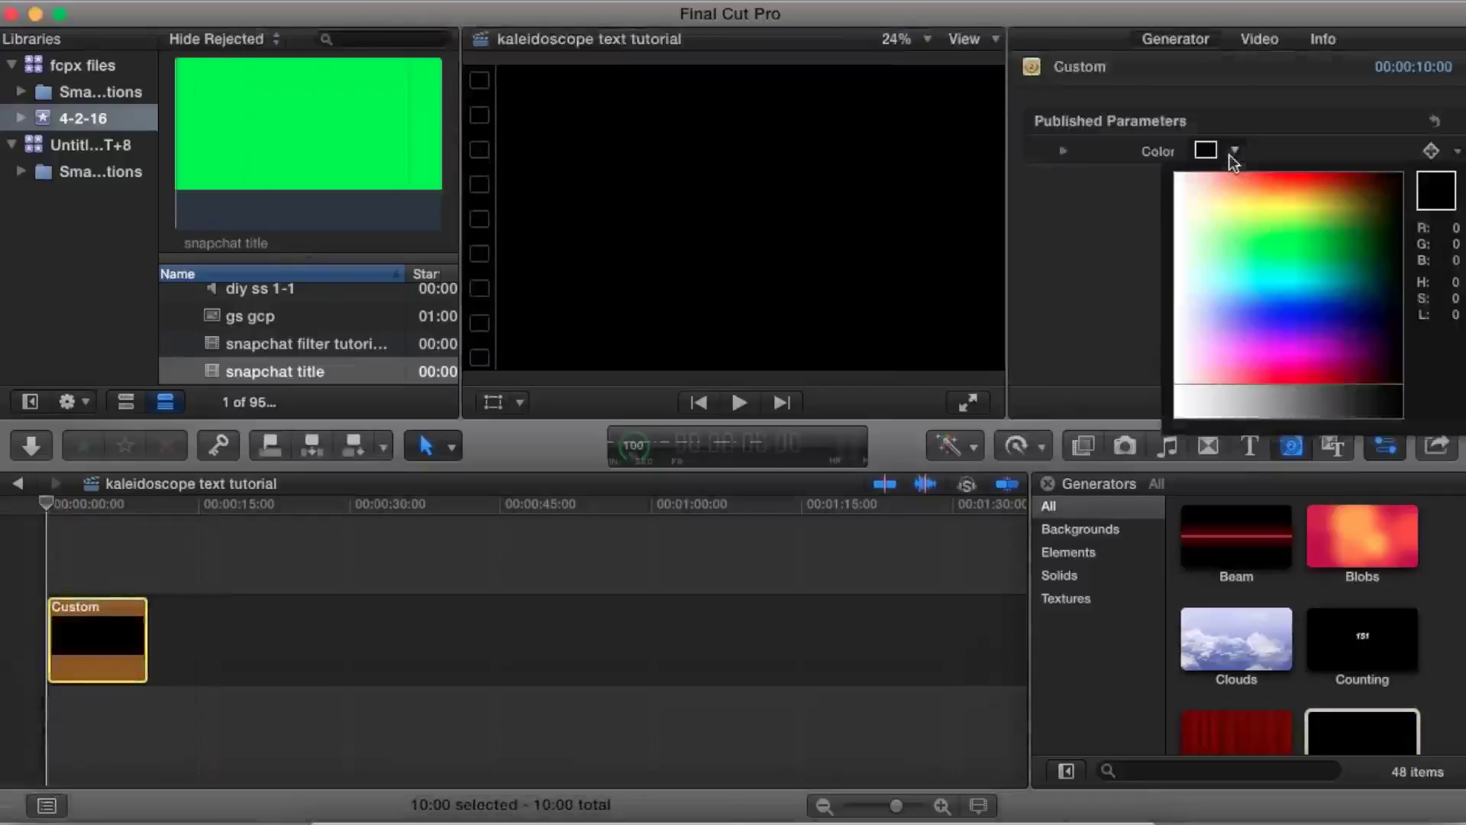
click(1242, 152)
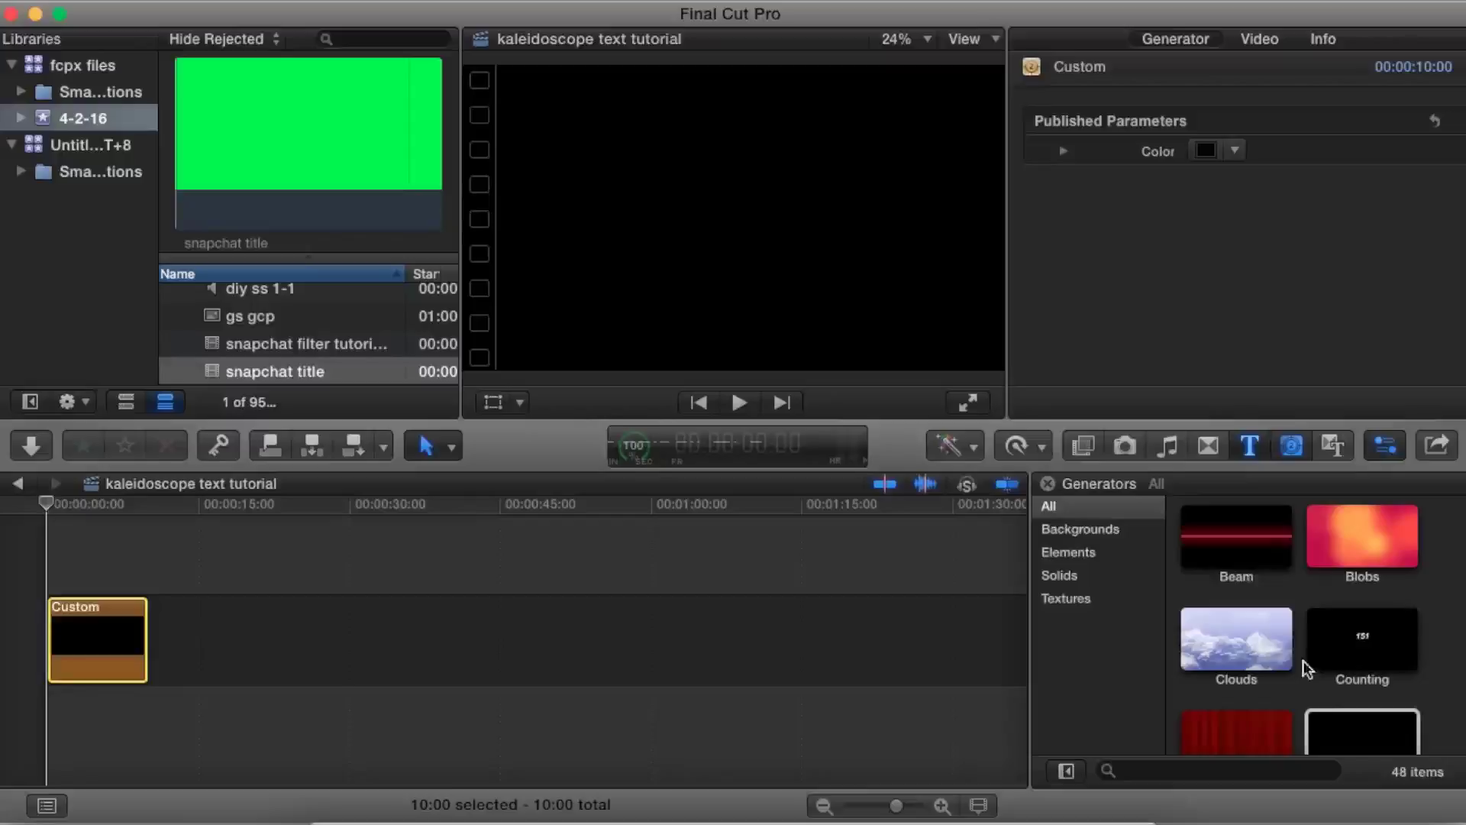
Step: Place a Basic Title above the Custom clip and change its text to TEXT
click(1320, 730)
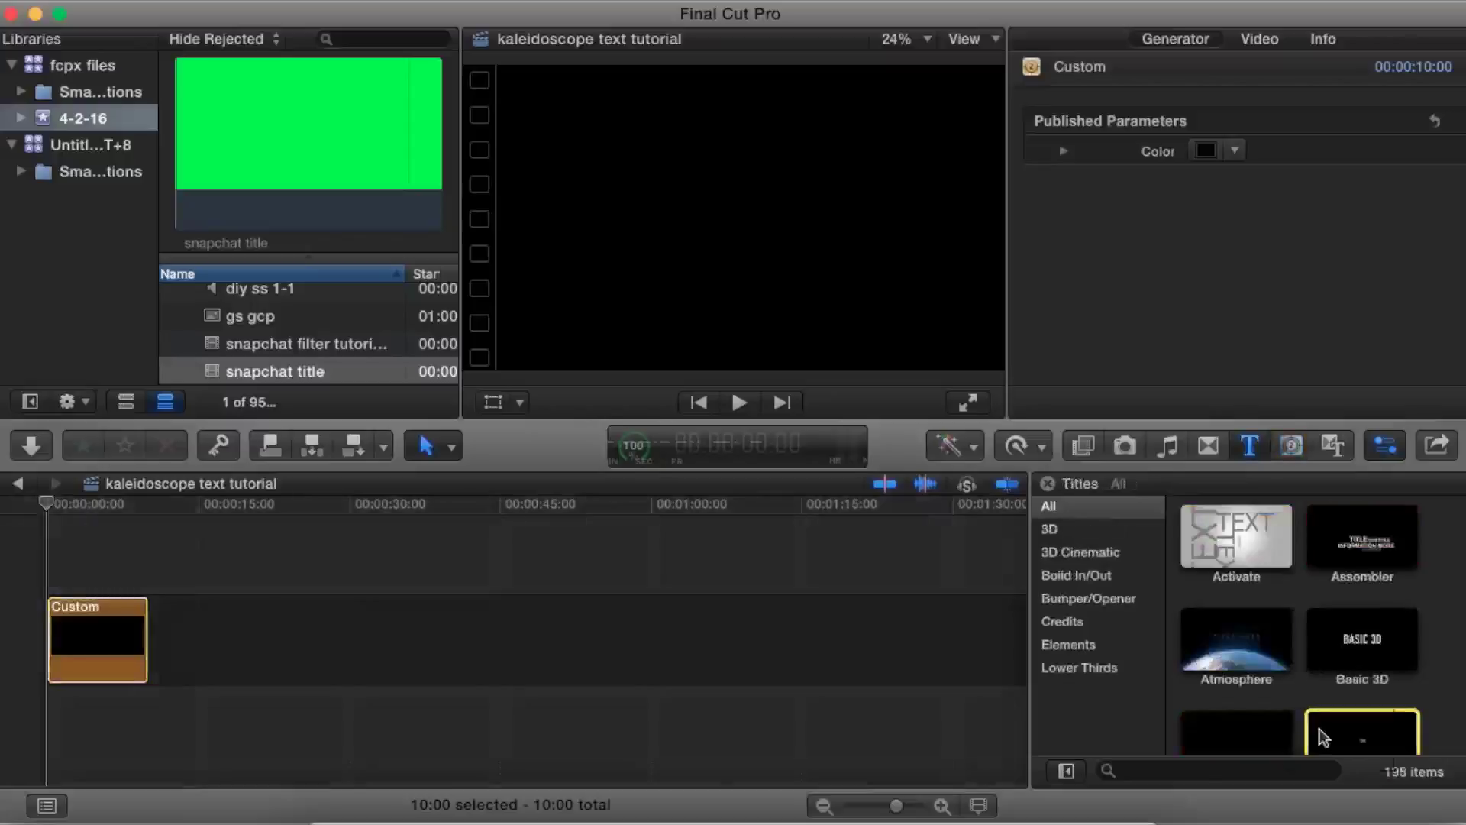
drag(1323, 737, 66, 584)
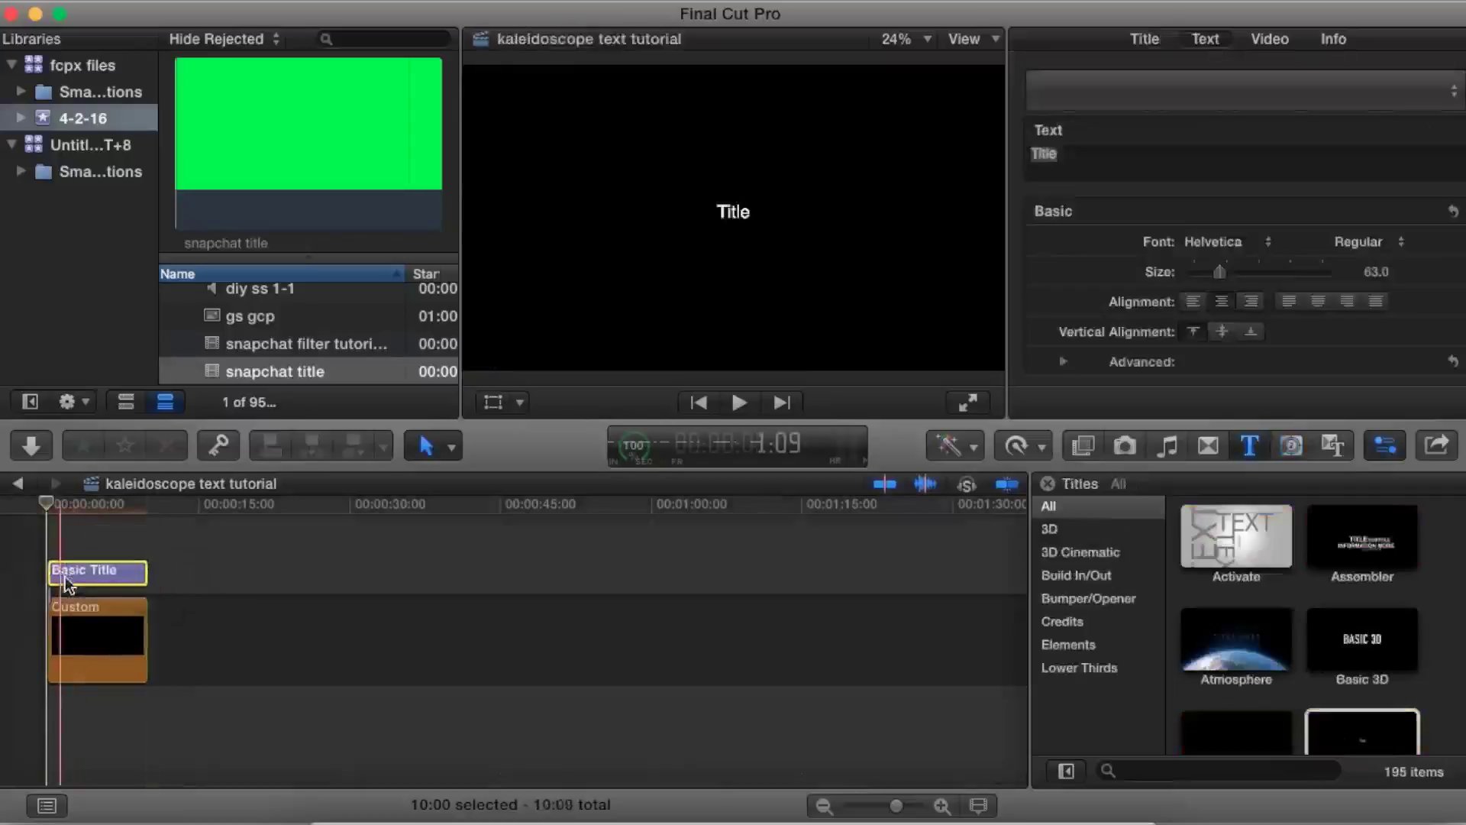
click(1086, 157)
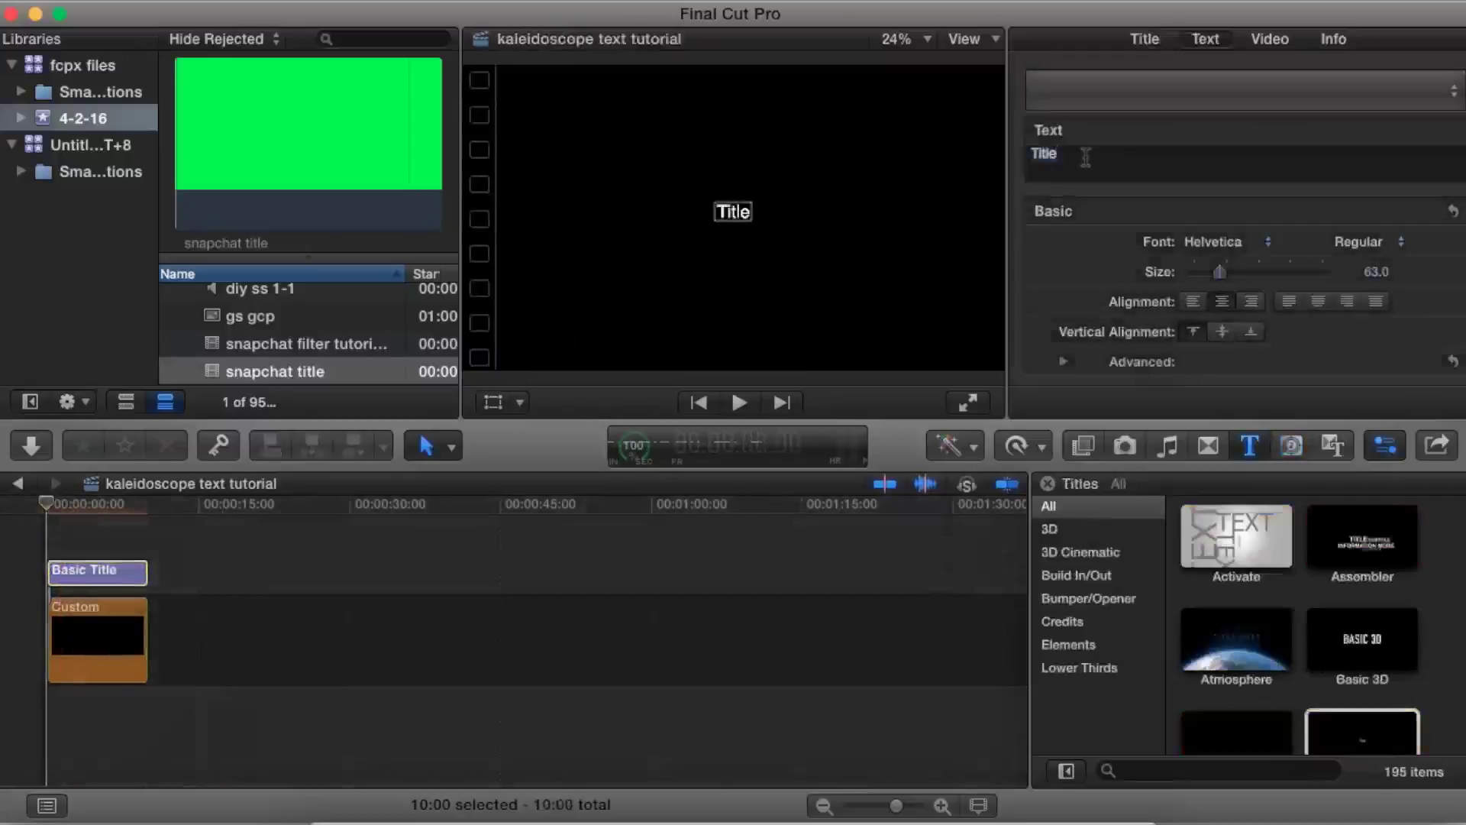
key(BackSpace)
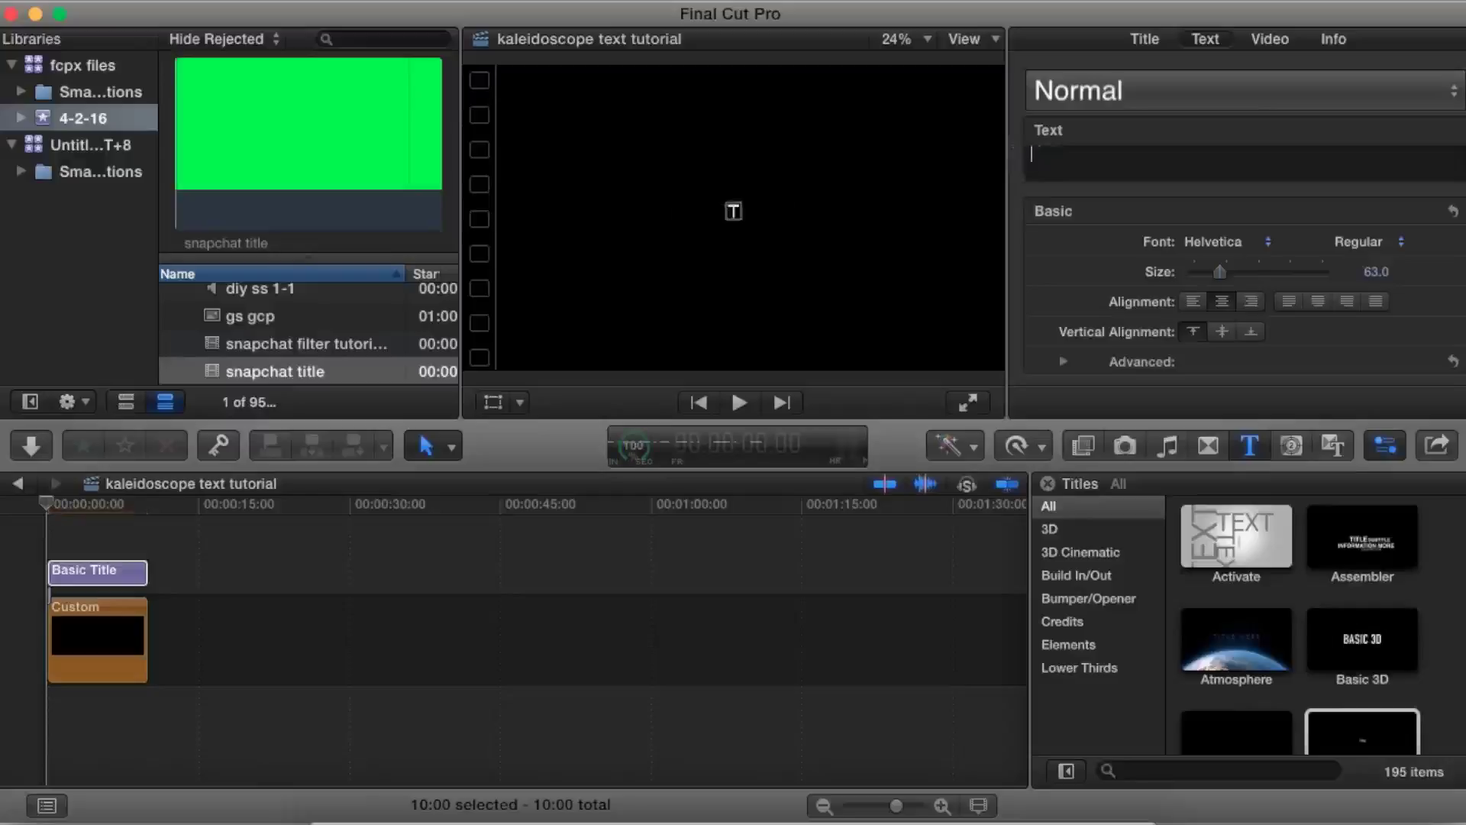
text(TEXT T)
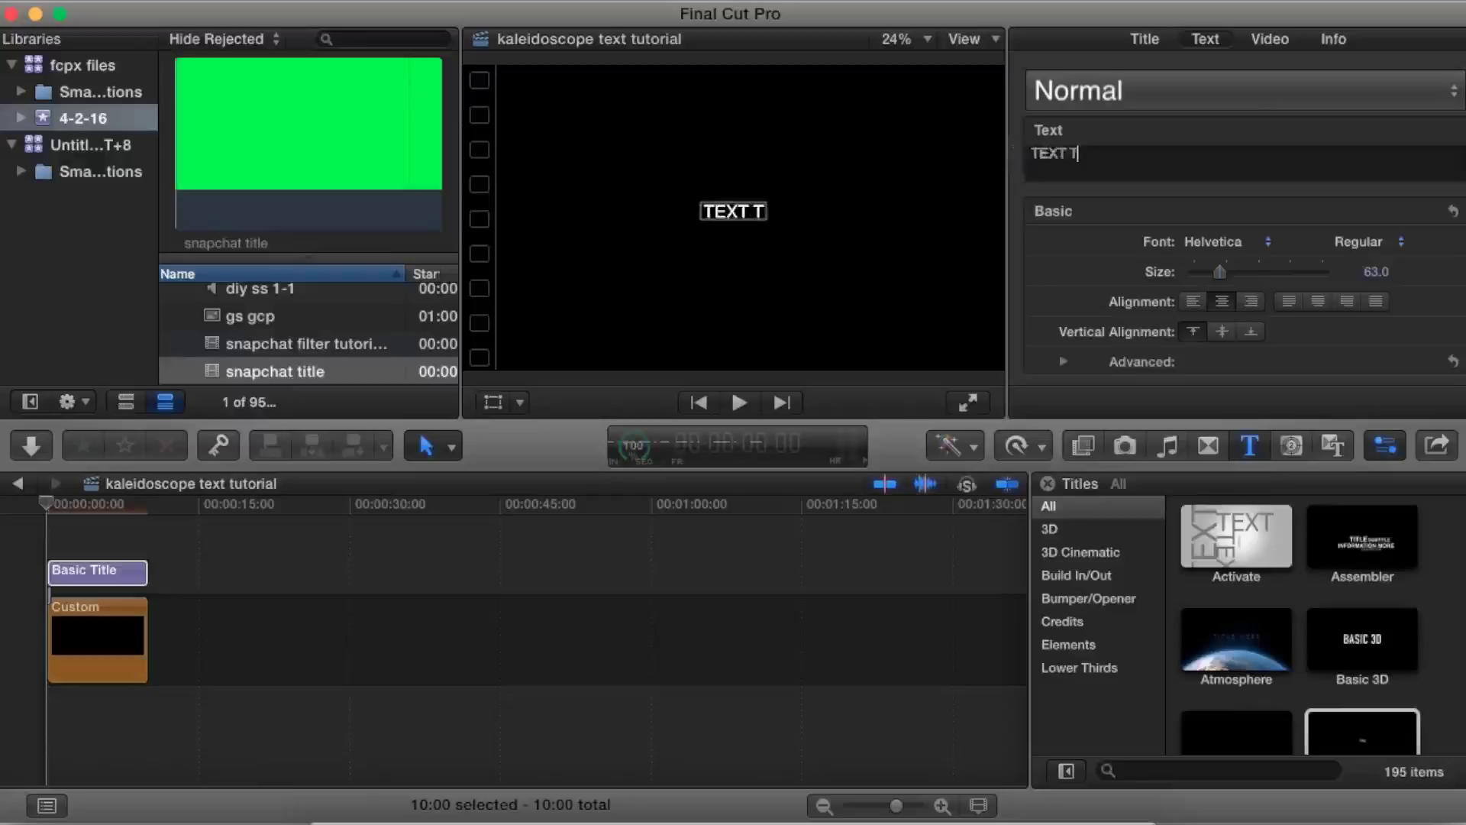
text(UTOR)
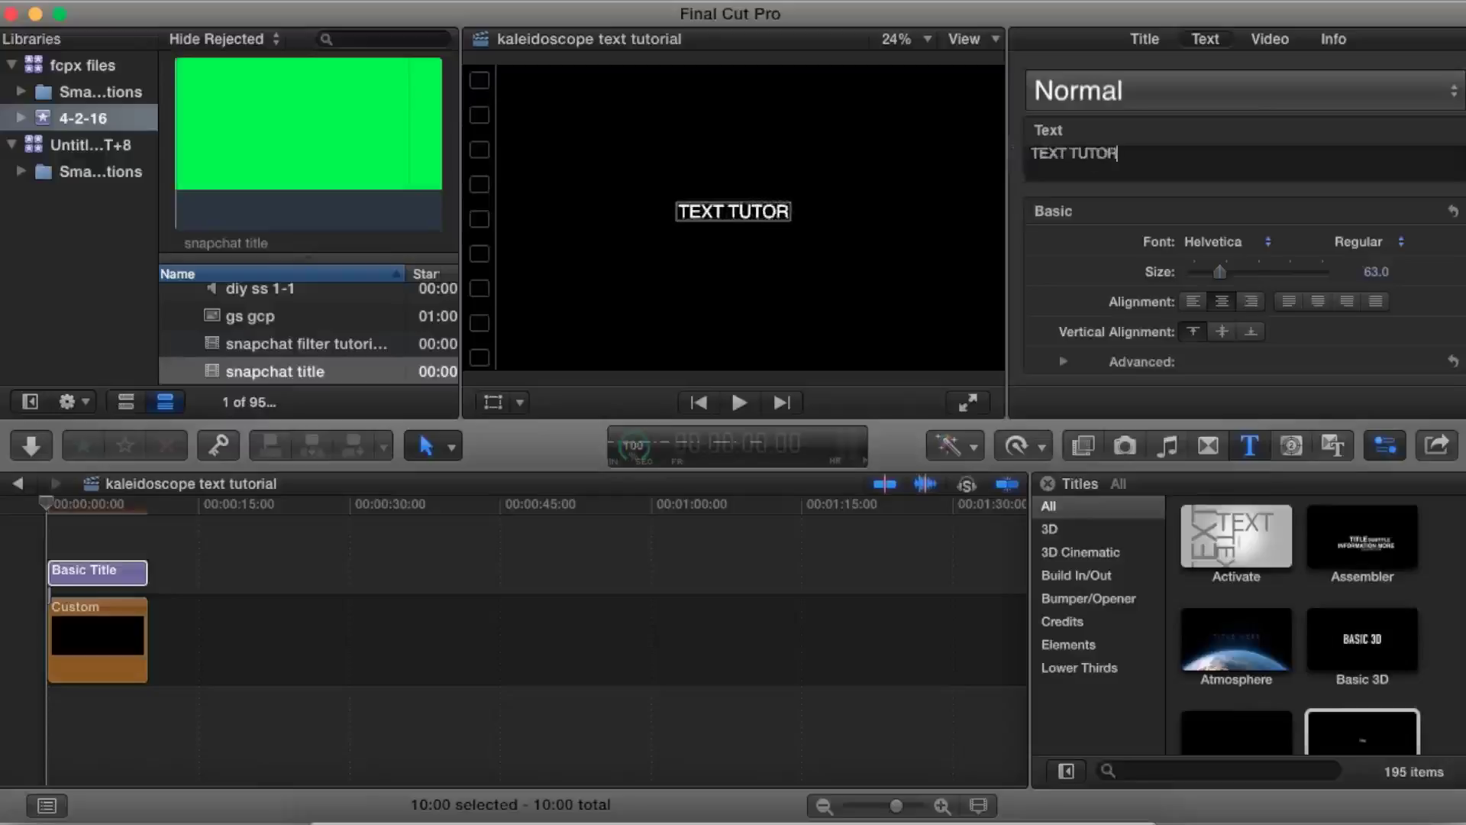
key(BackSpace)
key(BackSpace)
key(BackSpace)
key(BackSpace)
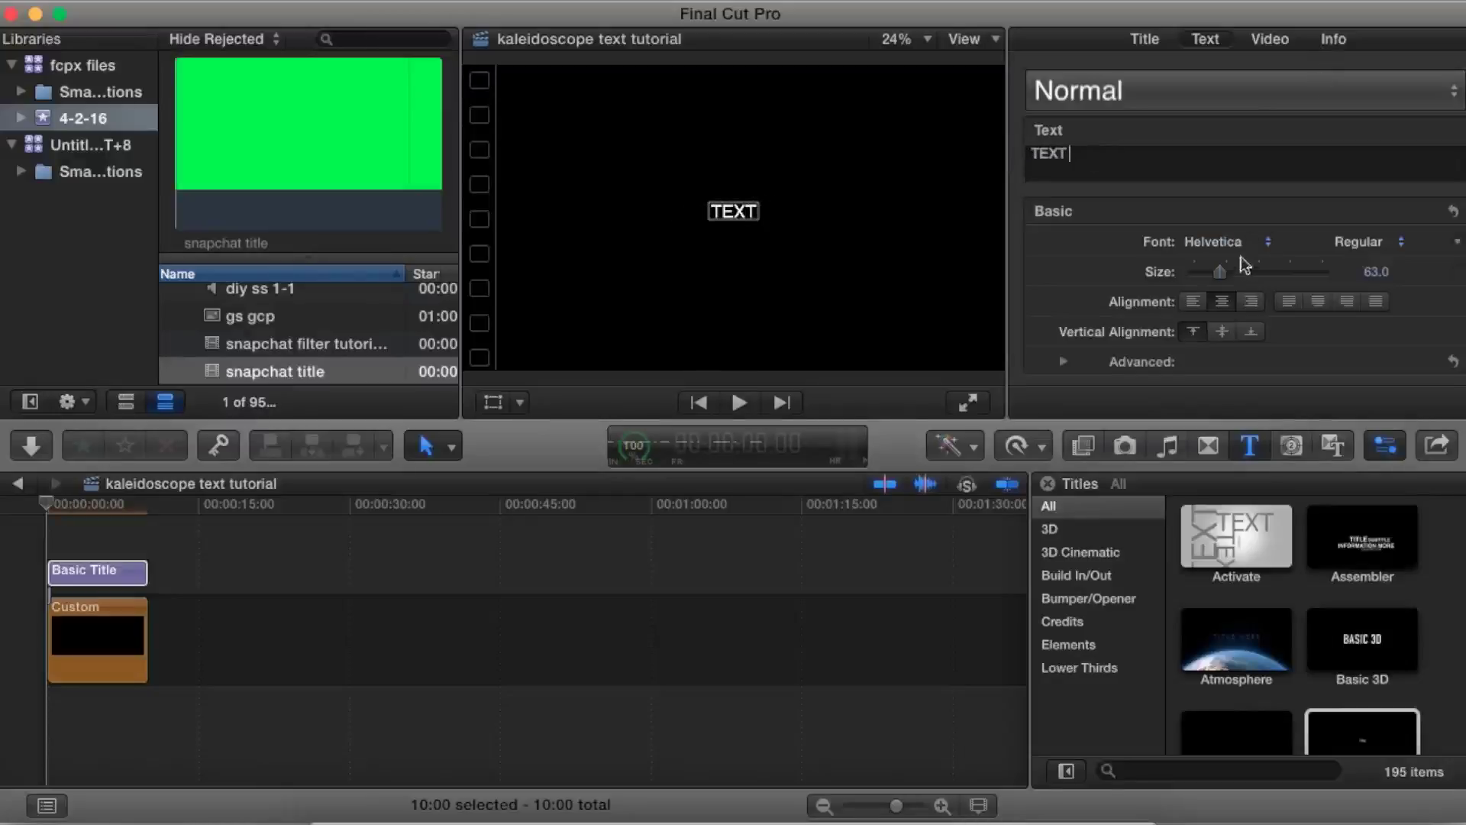
Step: Set the title text size to 288 and the font to Bebas Neue
drag(1220, 276, 1411, 290)
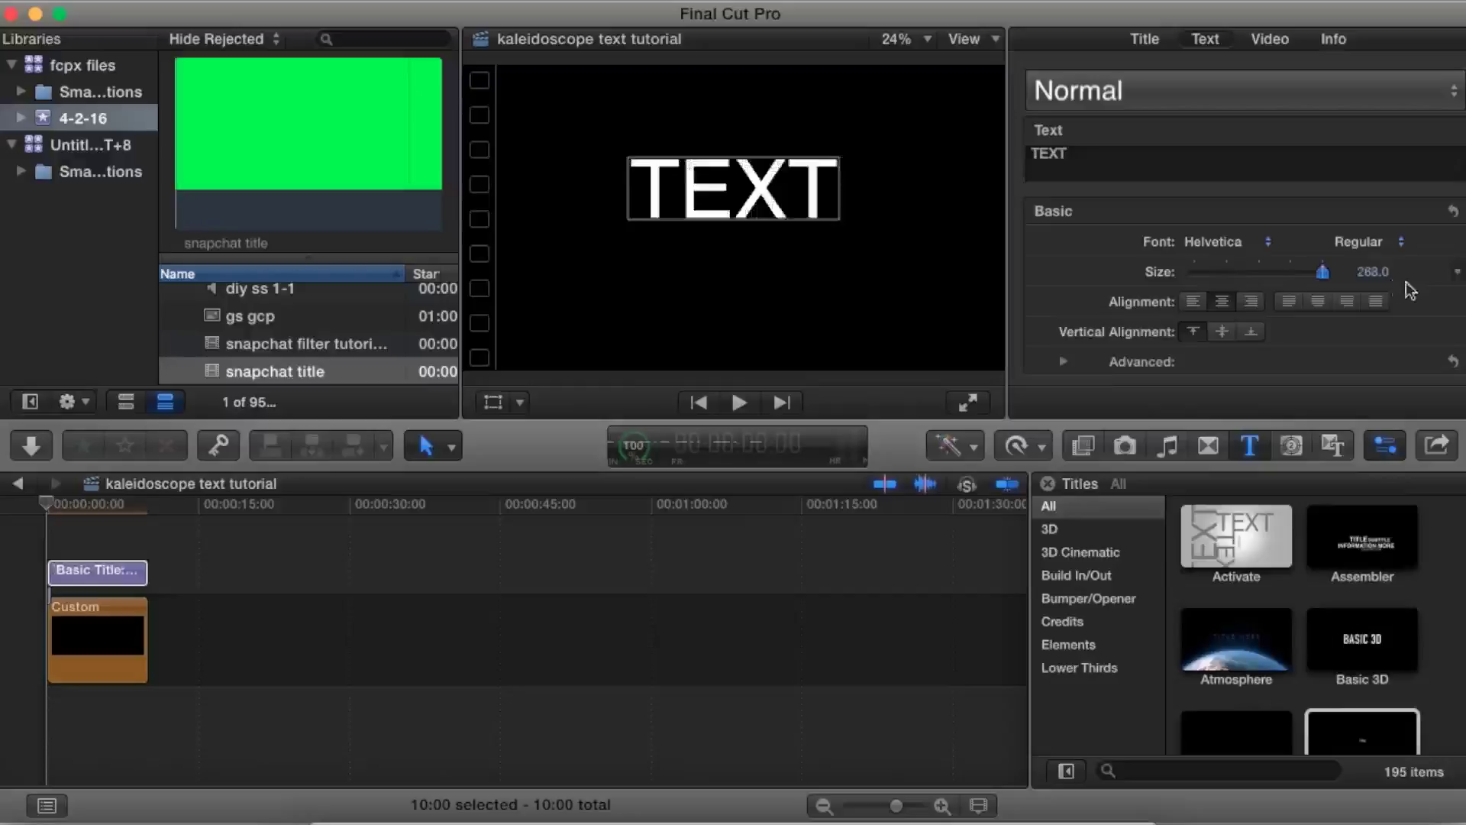
click(1180, 243)
scroll(1205, 128, up, 15)
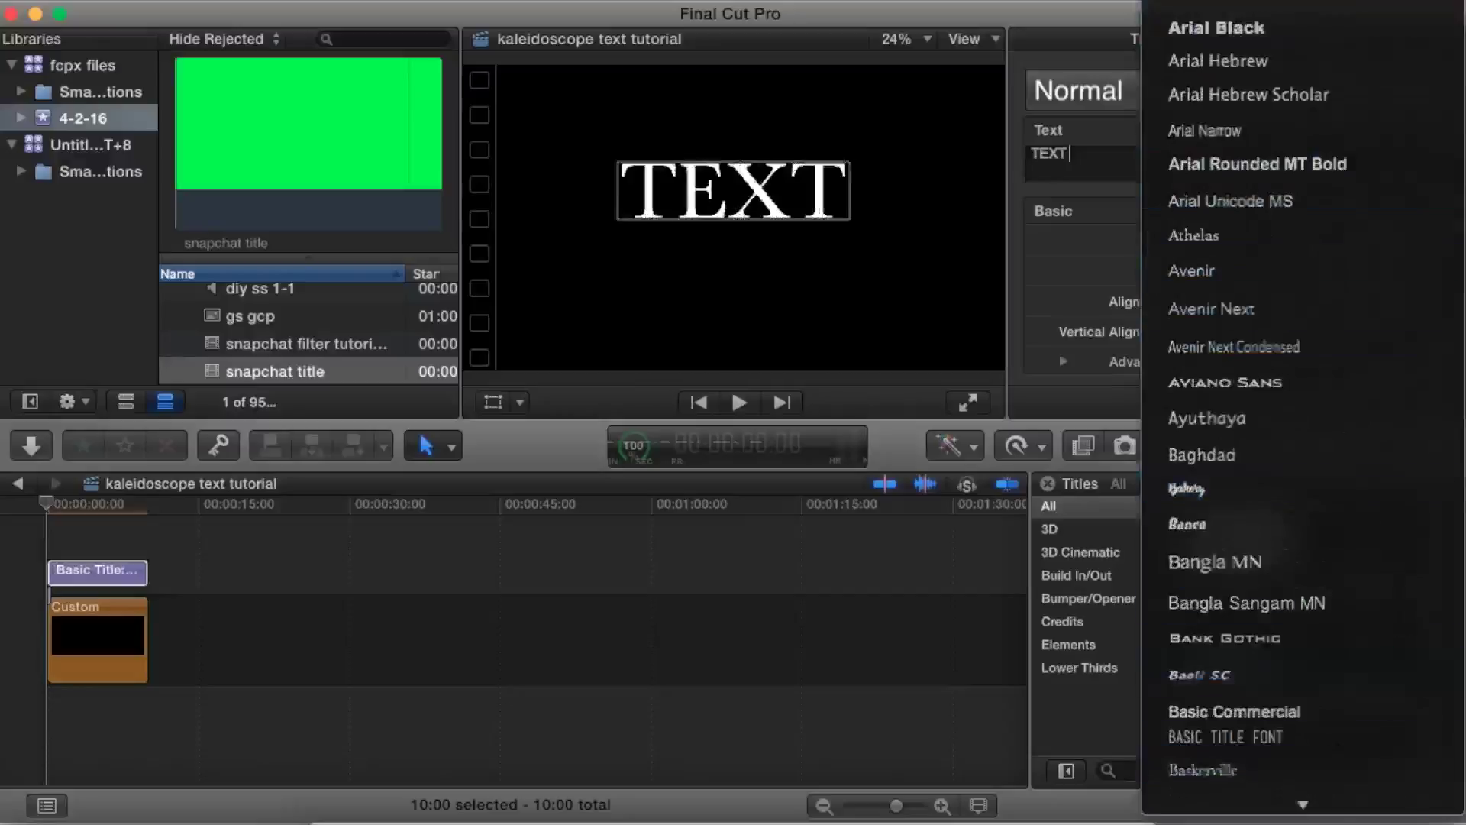
mouse_move(1302, 802)
click(1224, 605)
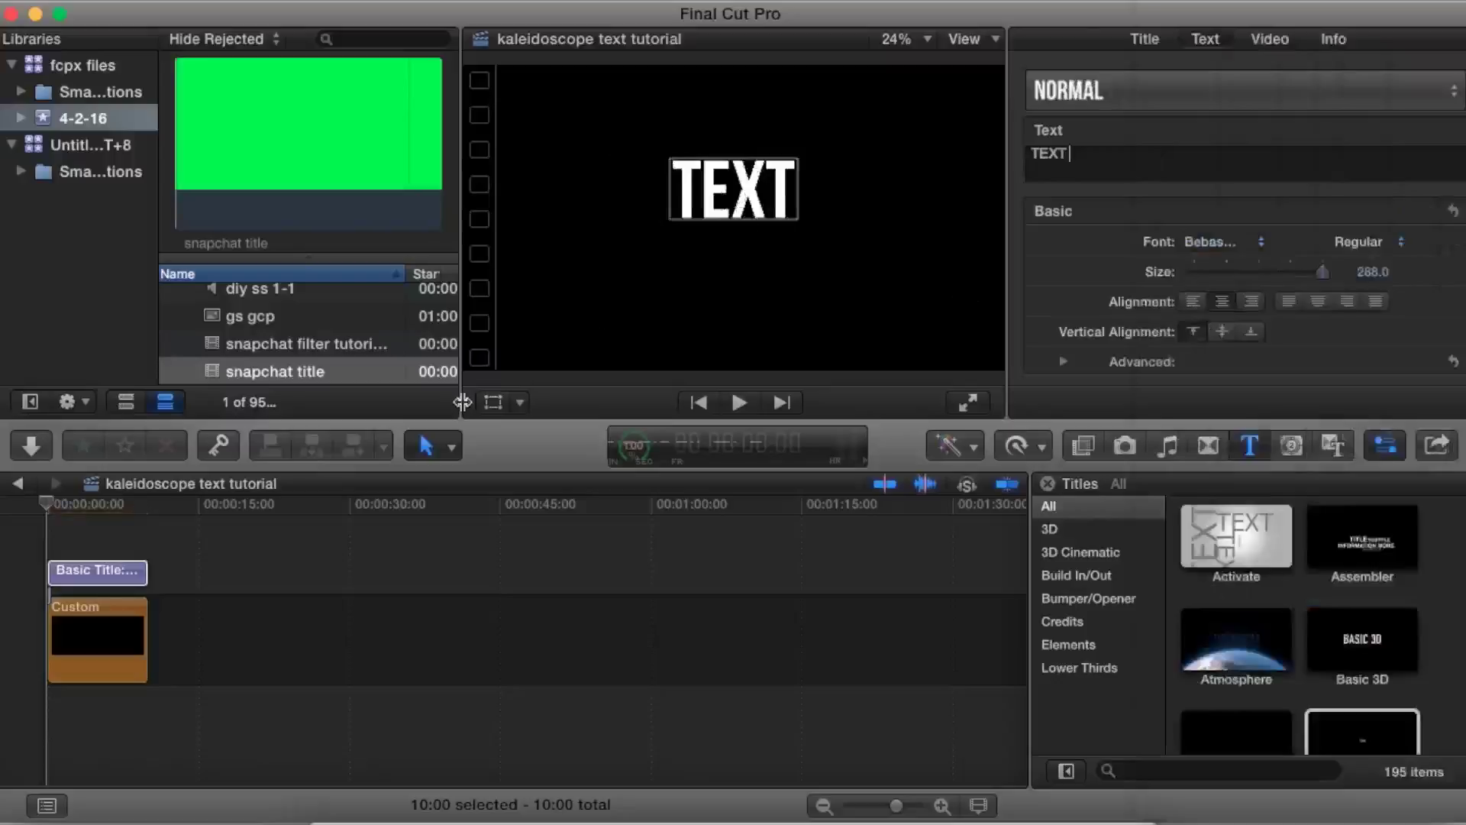
Step: Scale the TEXT title up and move it lower in the frame with on-screen Transform
click(482, 405)
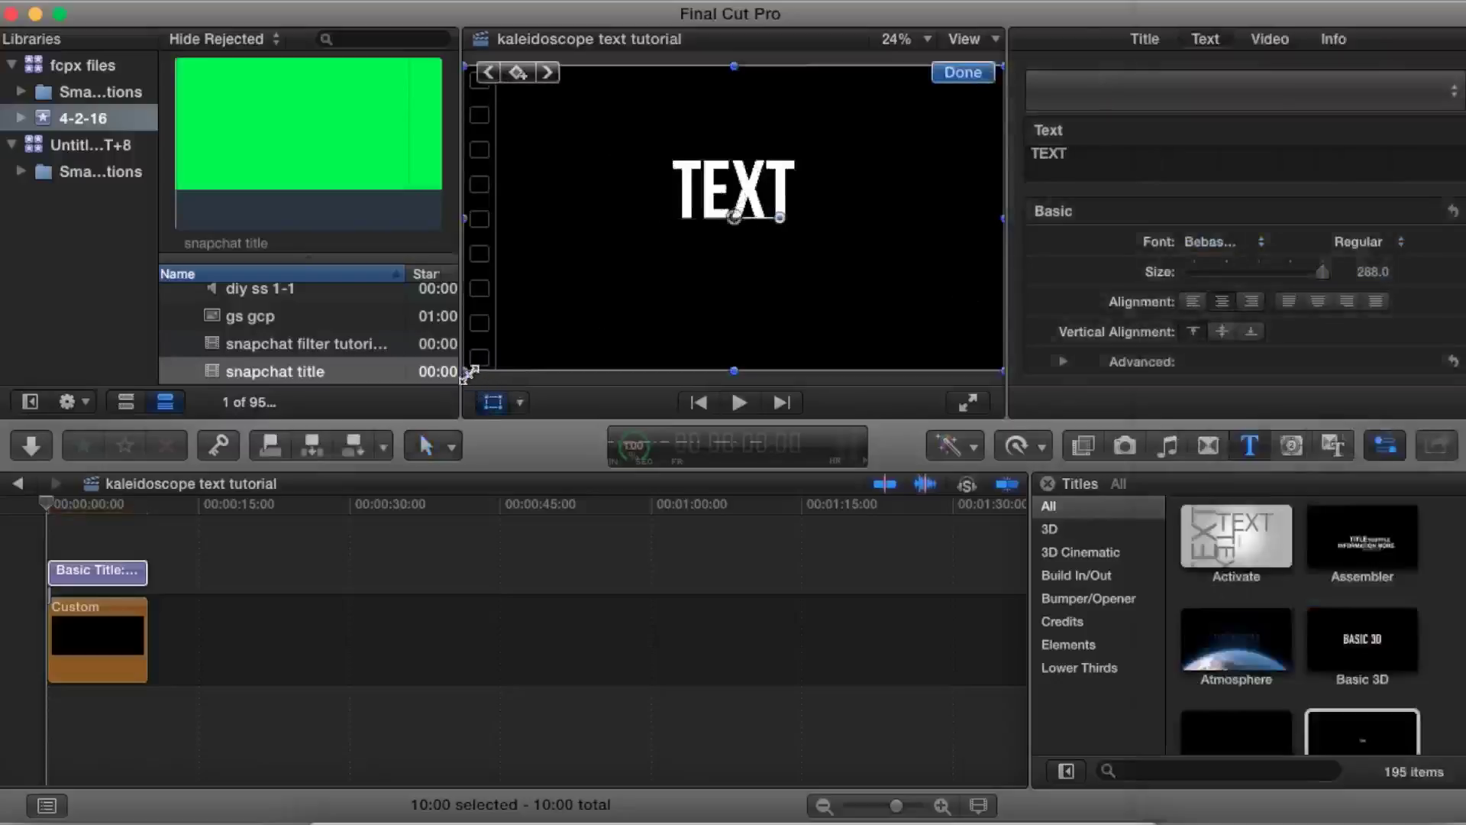
drag(468, 370, 371, 523)
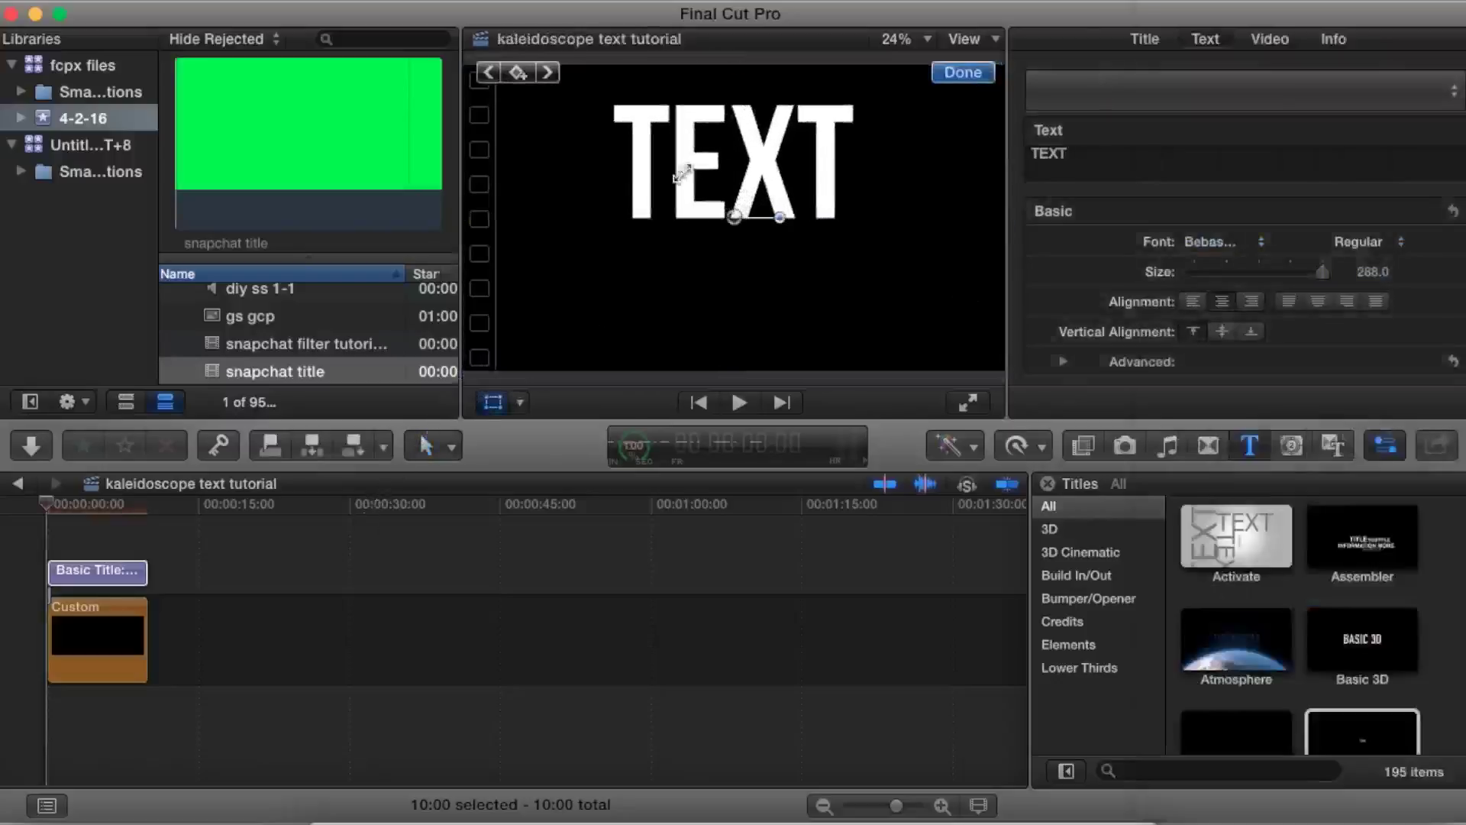
drag(681, 175, 687, 233)
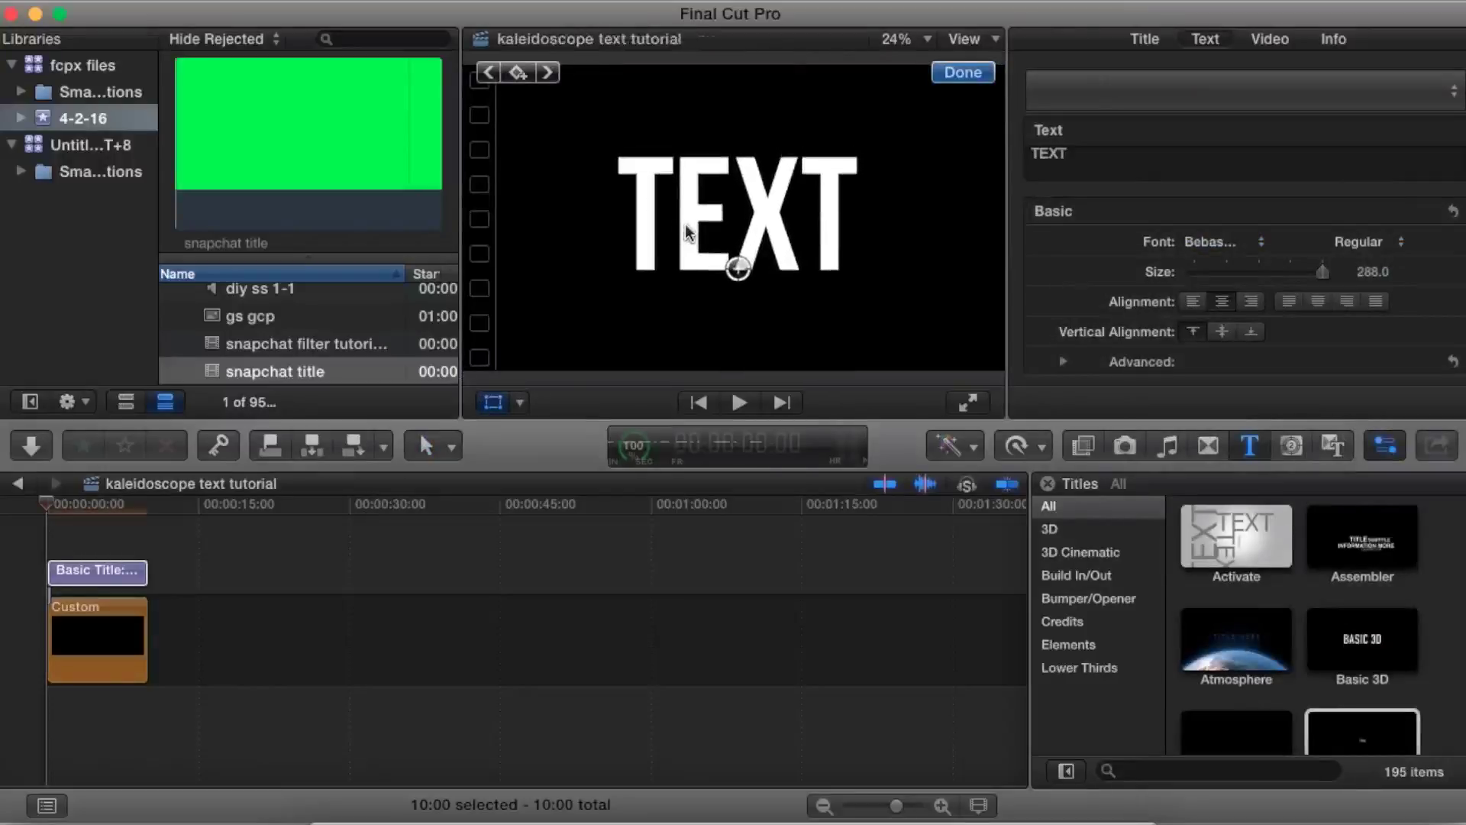
click(496, 408)
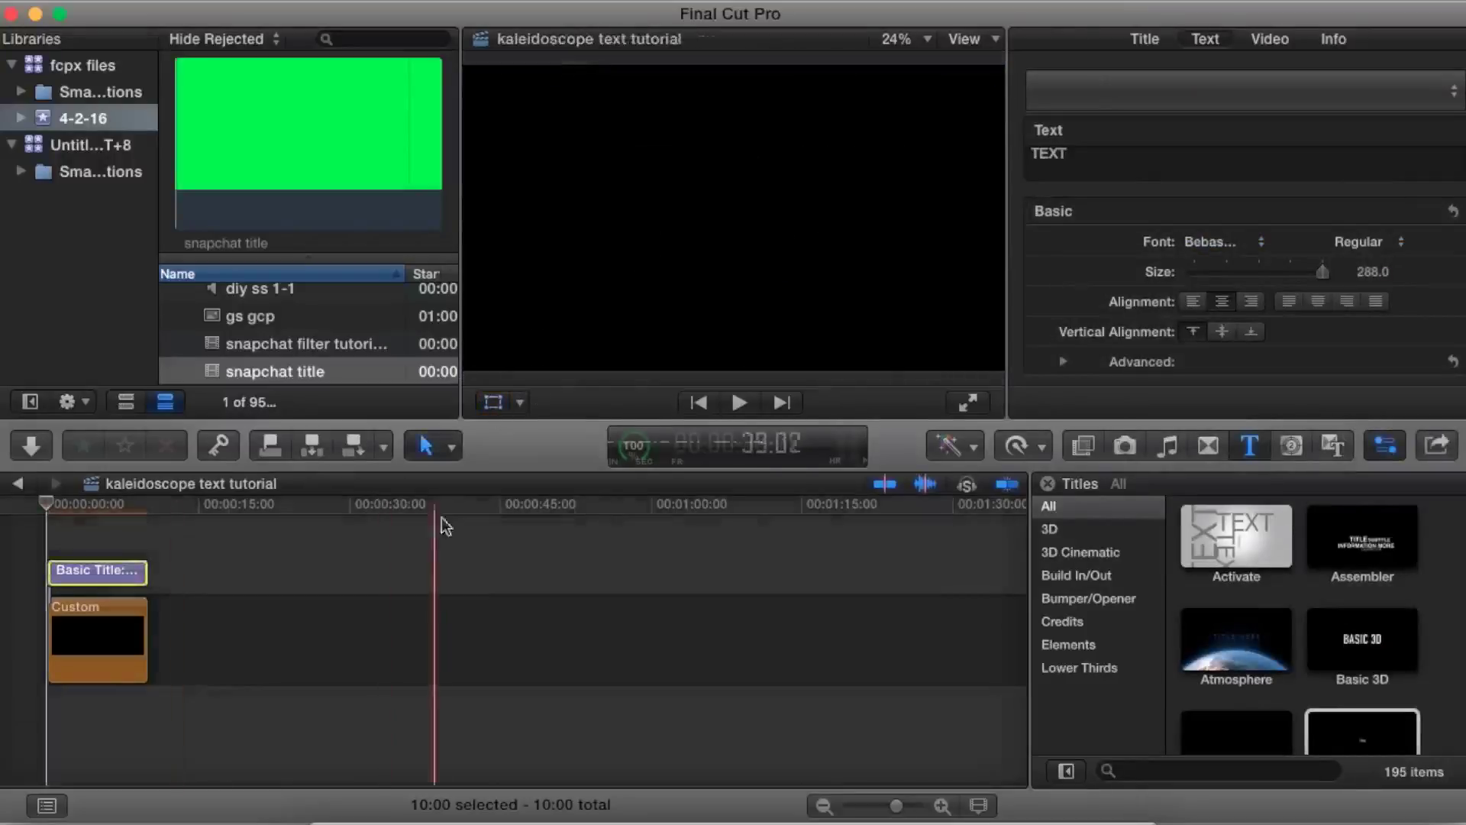
Step: Colour the TEXT title's face green and enlarge it to size 288
scroll(1236, 275, down, 5)
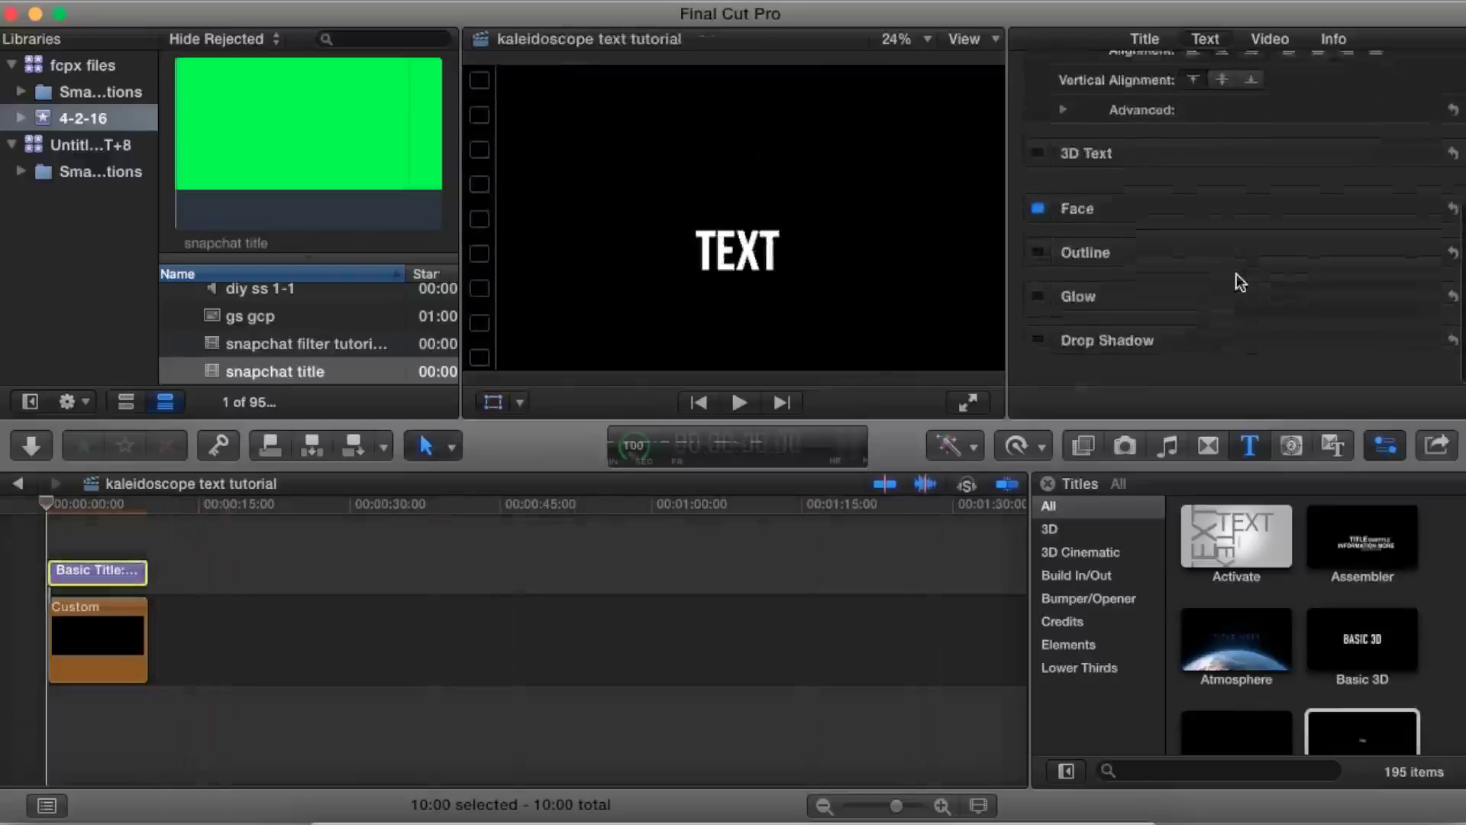
click(1422, 228)
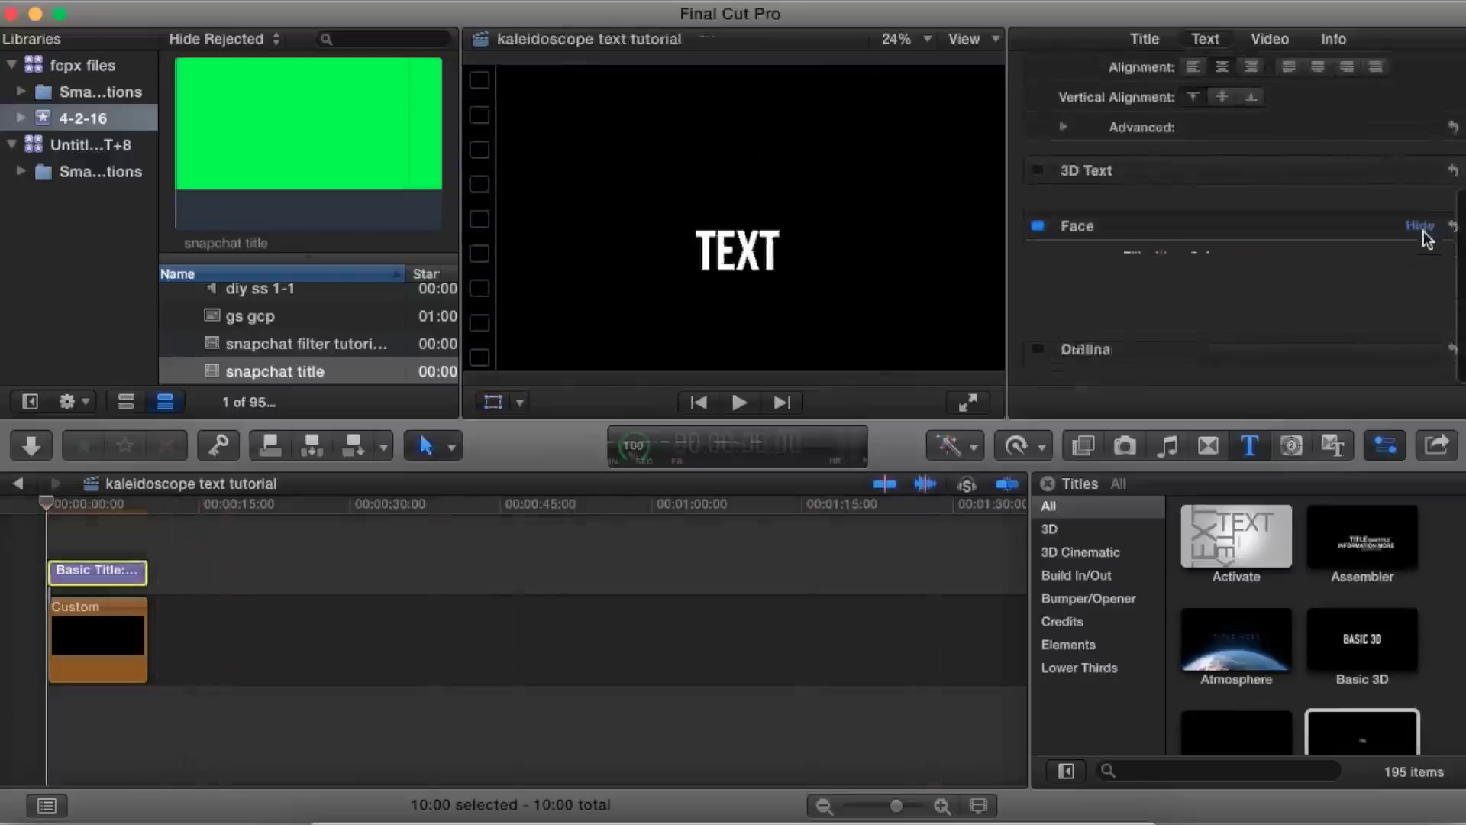
click(1235, 287)
drag(1250, 338, 1246, 377)
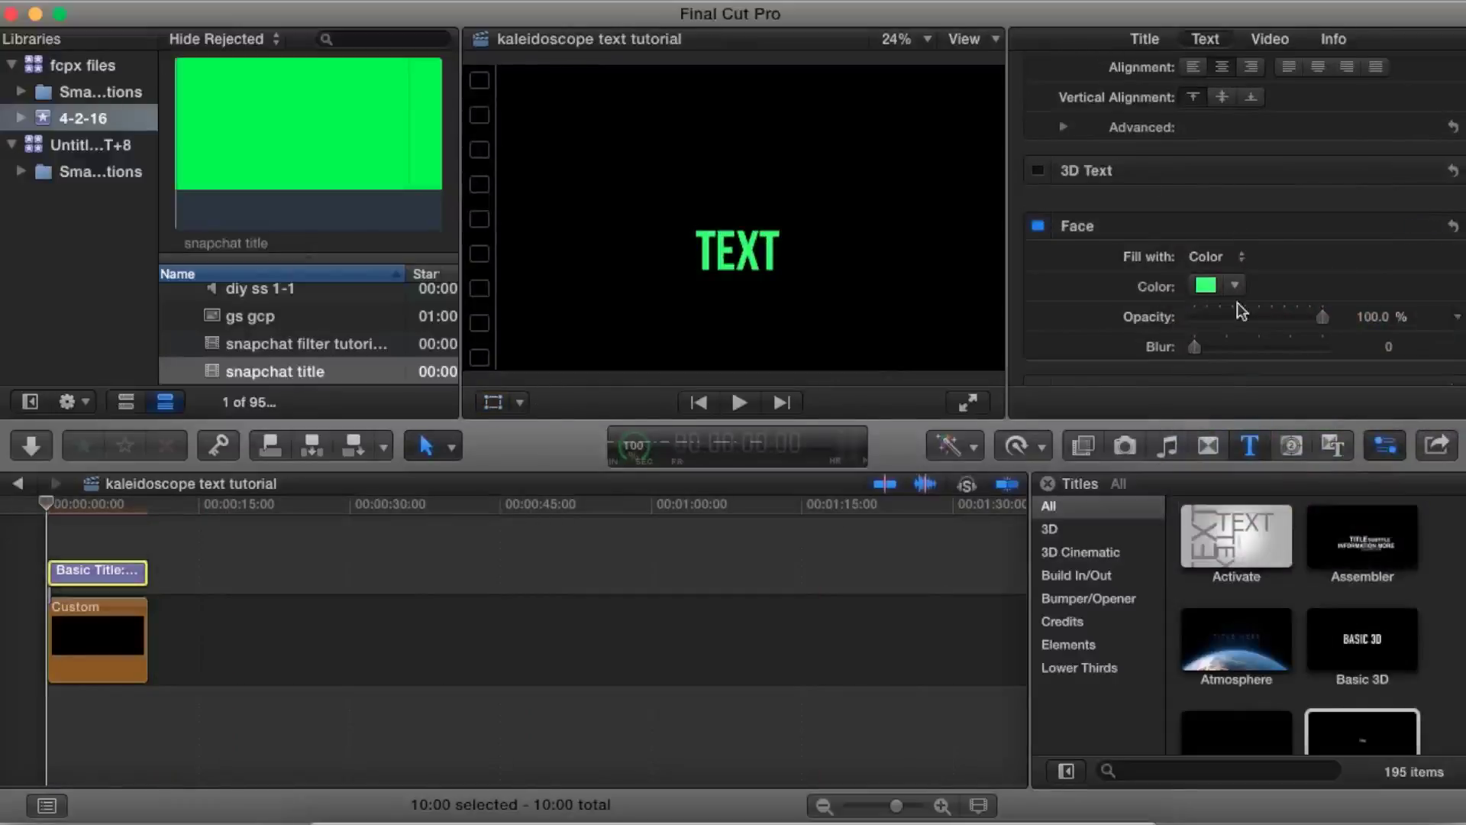
scroll(1237, 303, up, 5)
drag(1236, 274, 1342, 278)
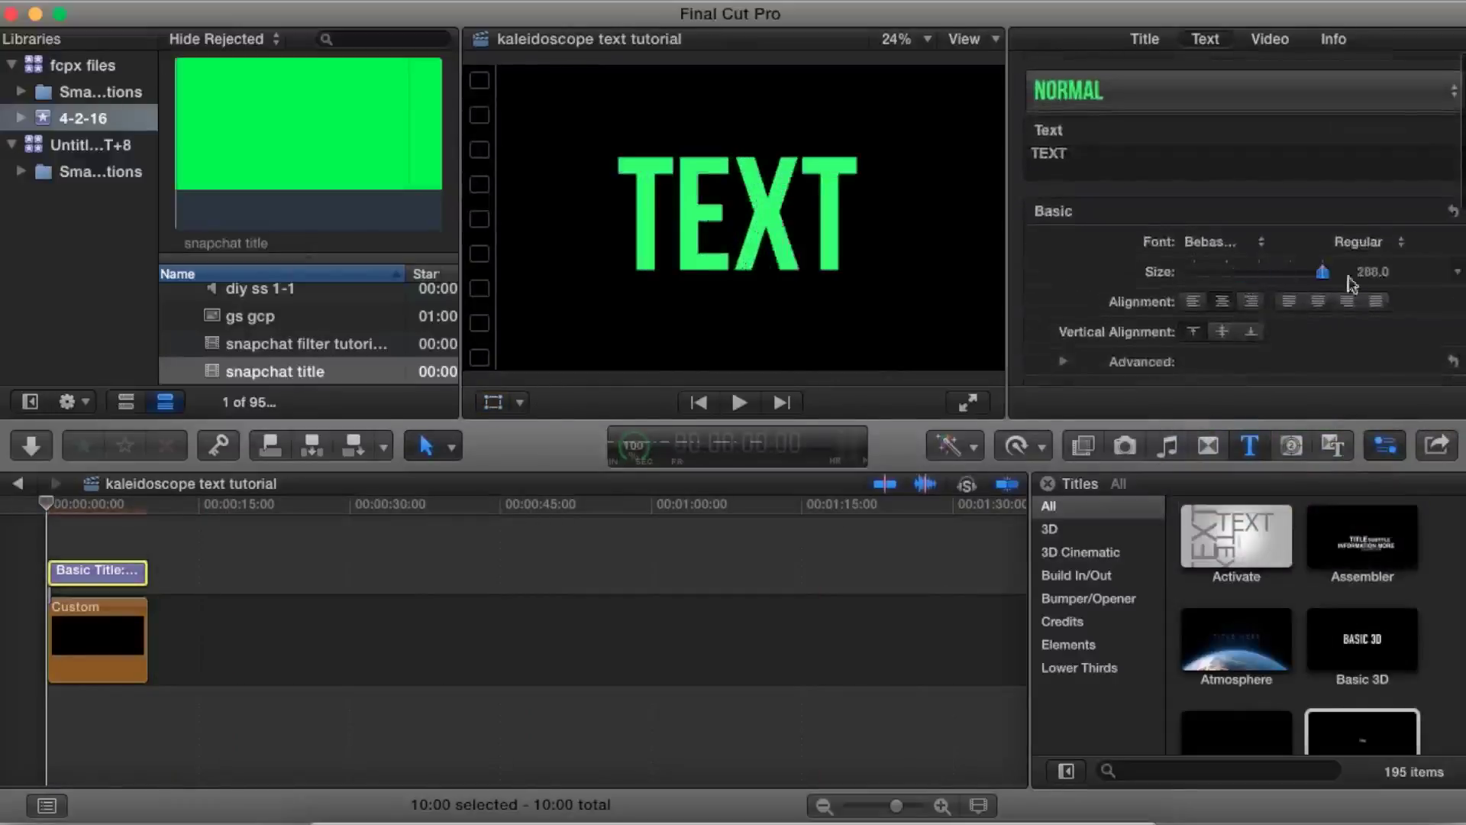
Step: Return the playhead to the start and select both the TEXT title and Custom clip
click(846, 573)
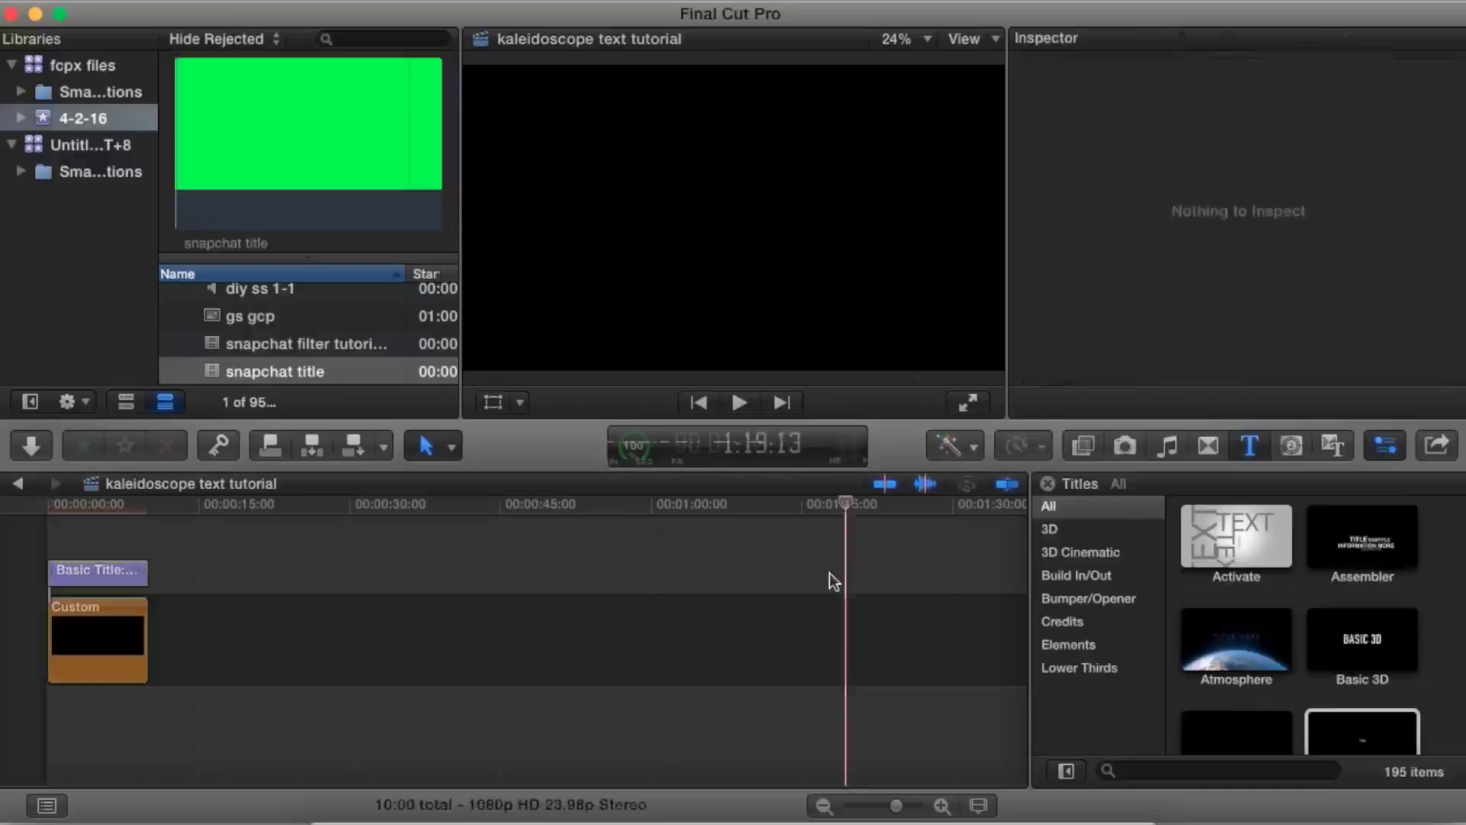
click(172, 573)
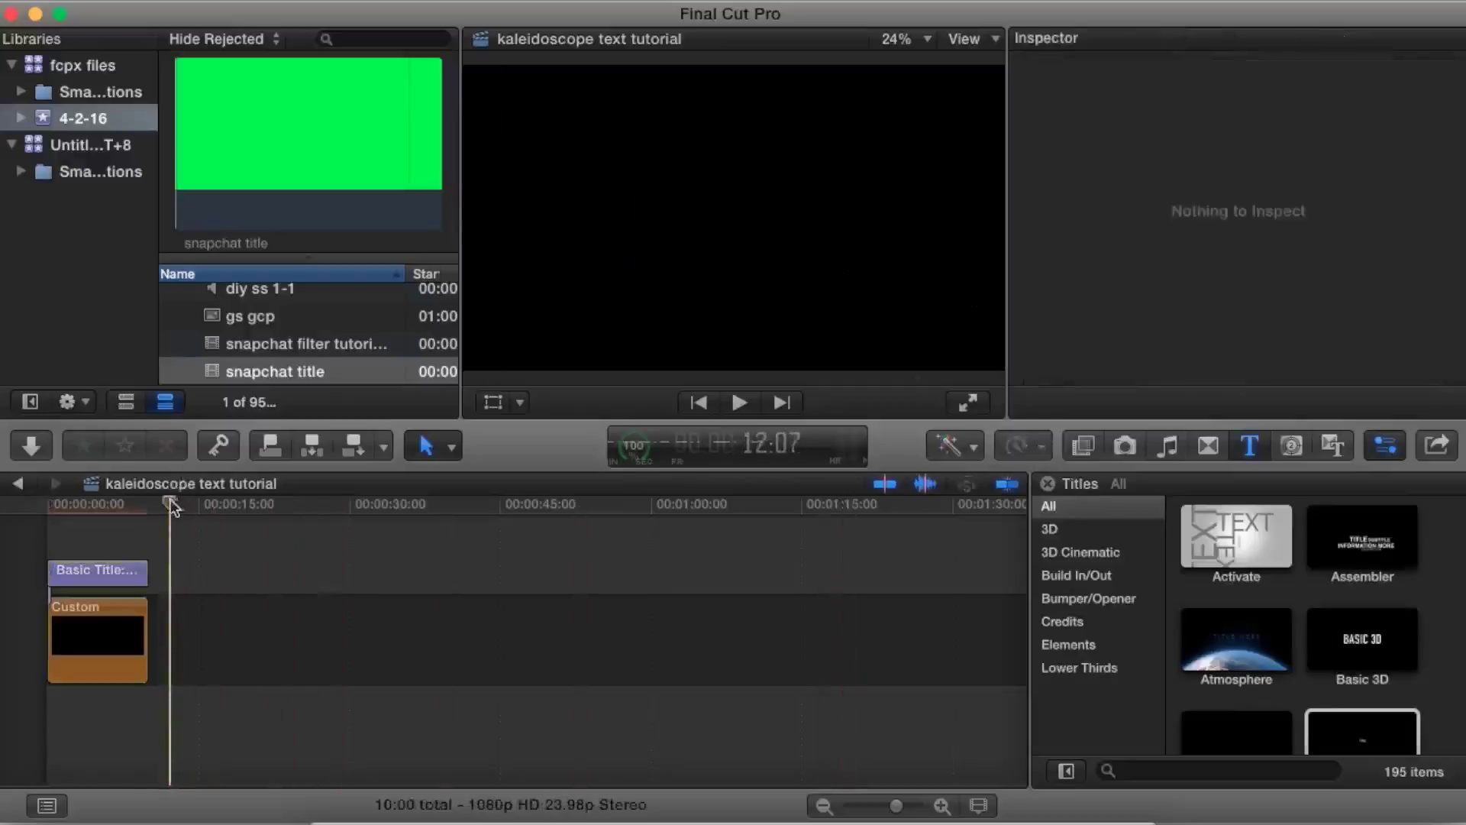
drag(172, 498, 53, 510)
click(87, 571)
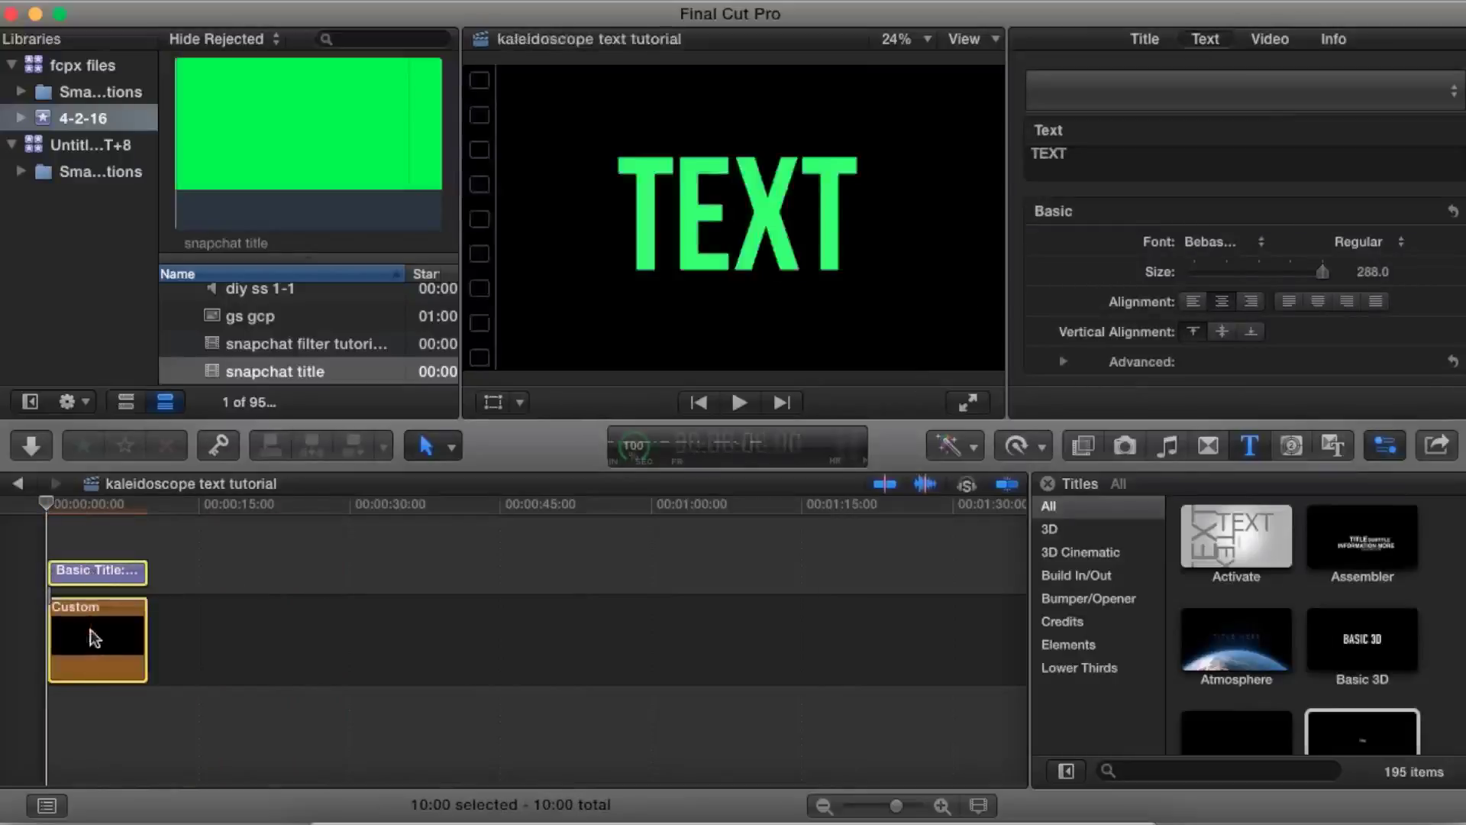
click(93, 616)
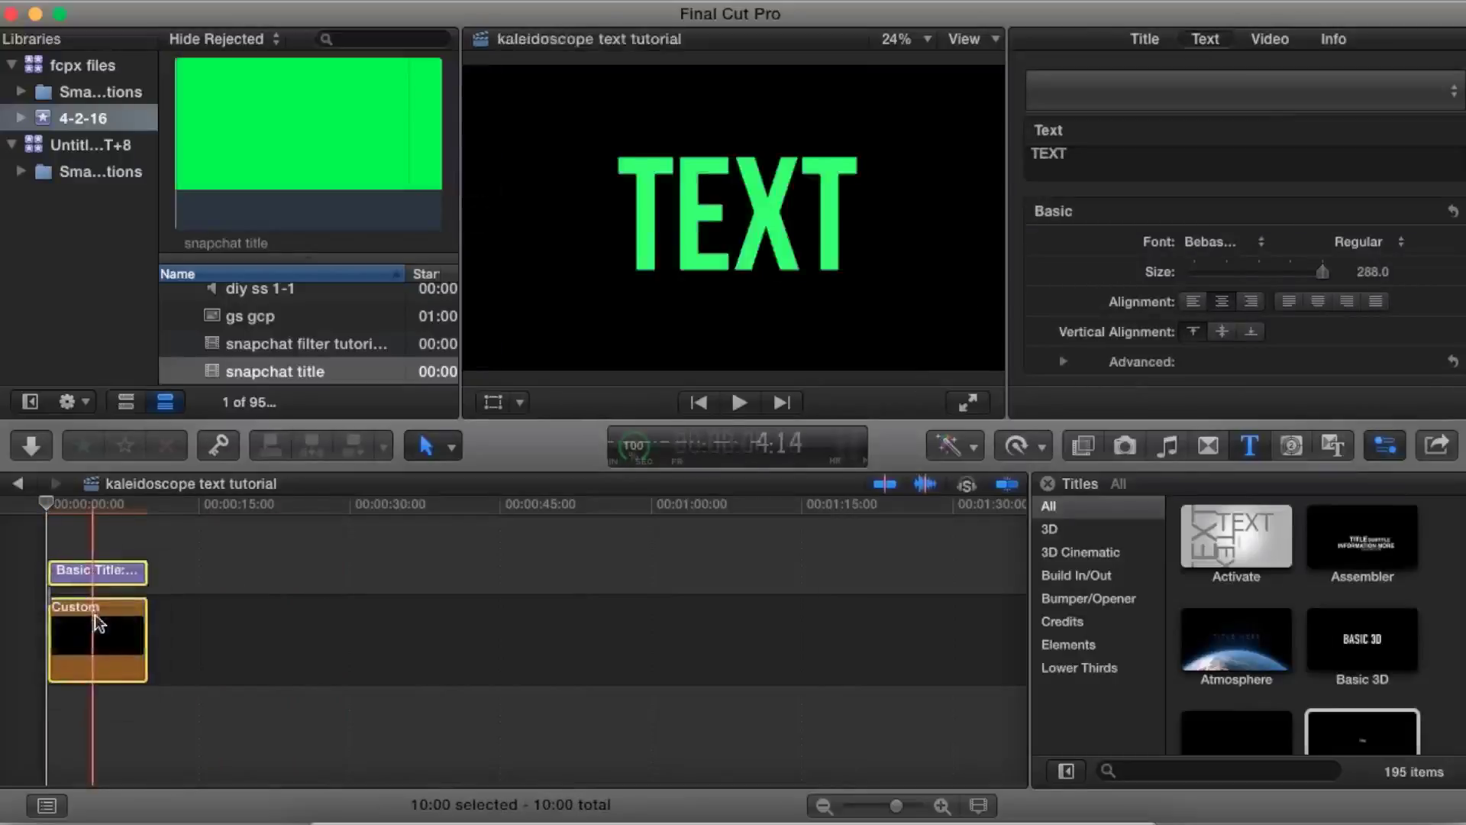
Step: Make a default-named compound clip of TEXT, then place Lush Cotton Candy Kaleidoscope beneath it
right_click(106, 663)
click(145, 636)
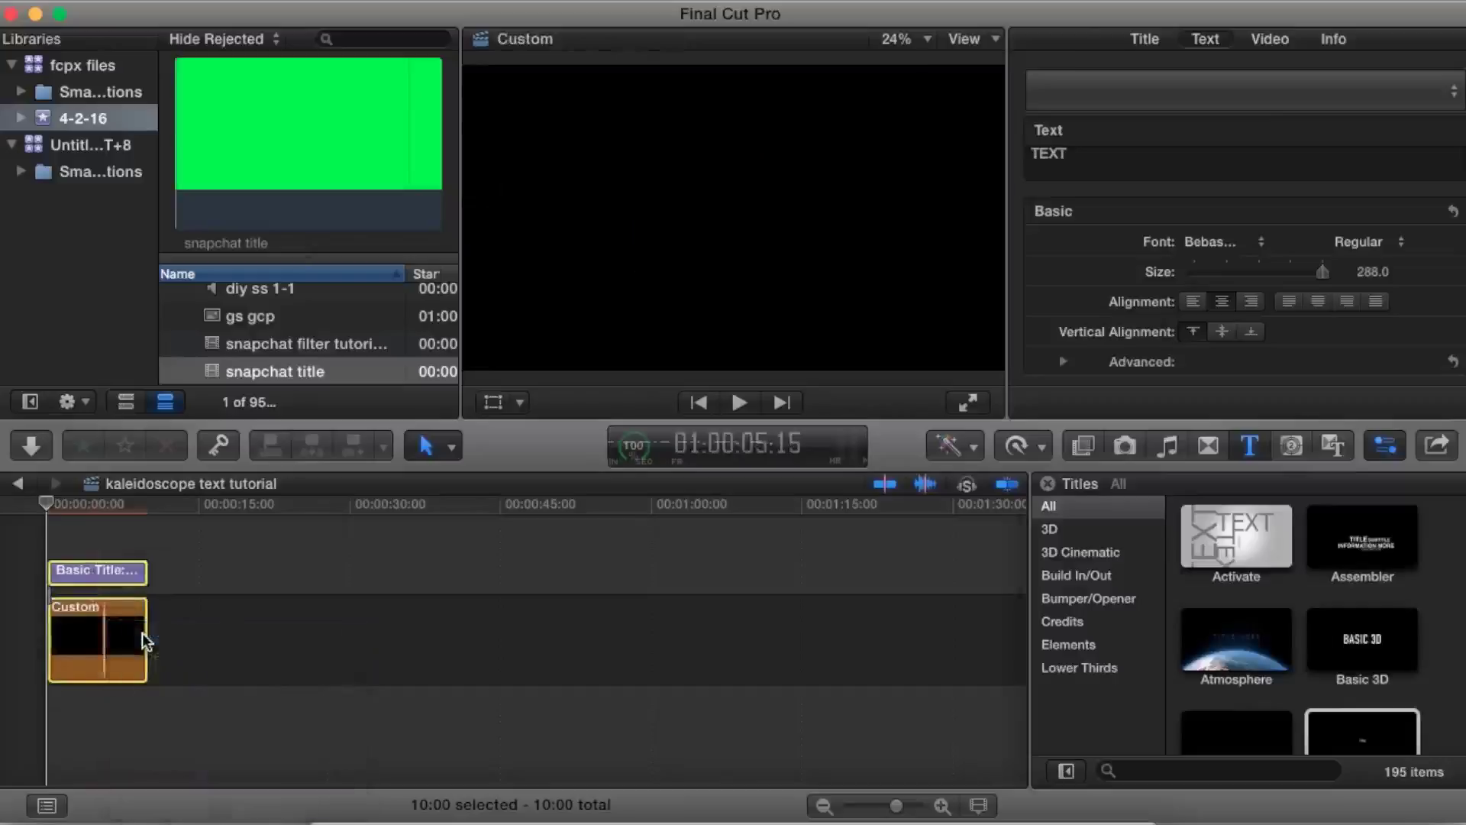
click(898, 47)
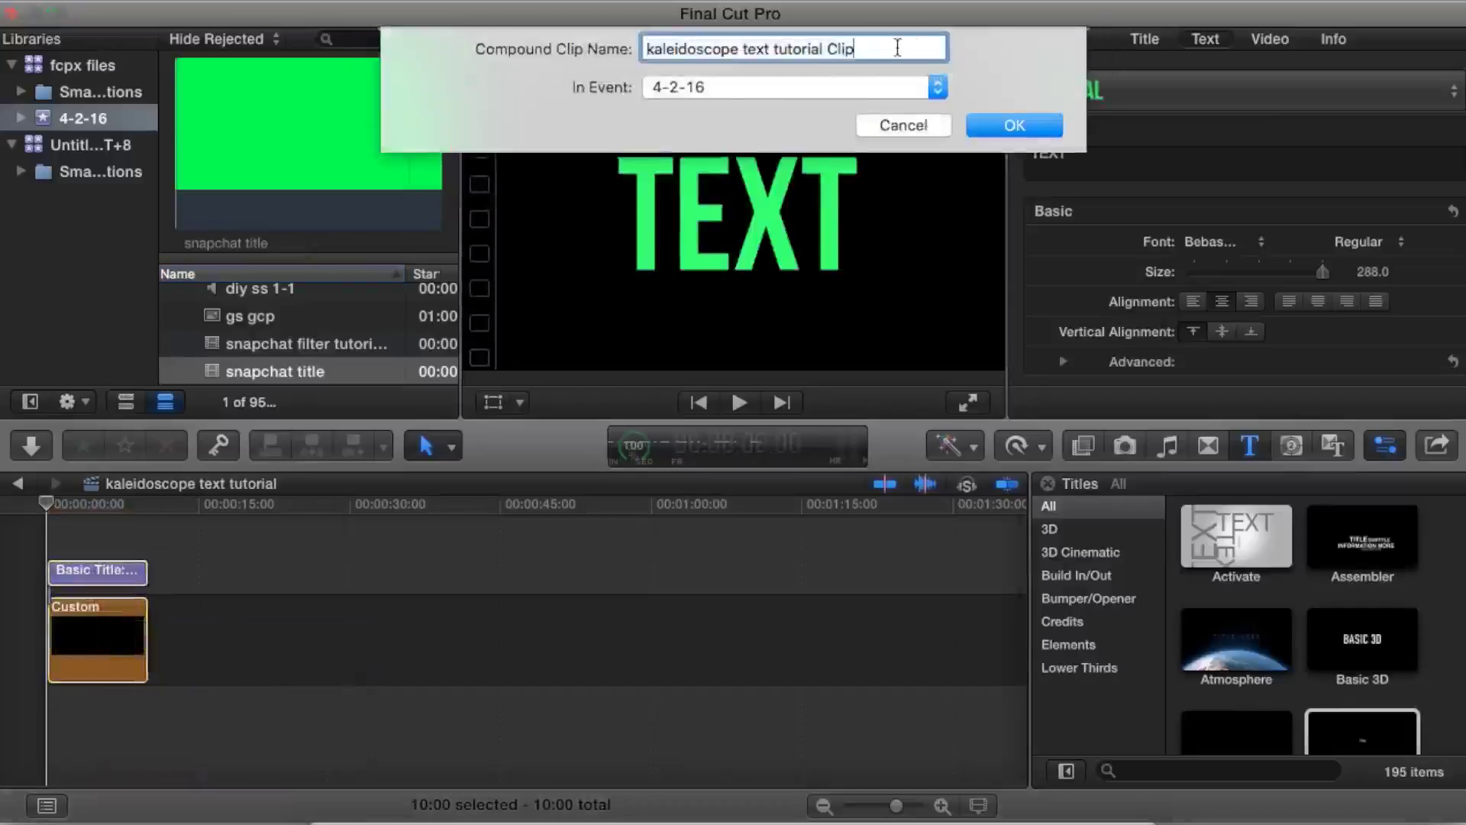
click(1014, 127)
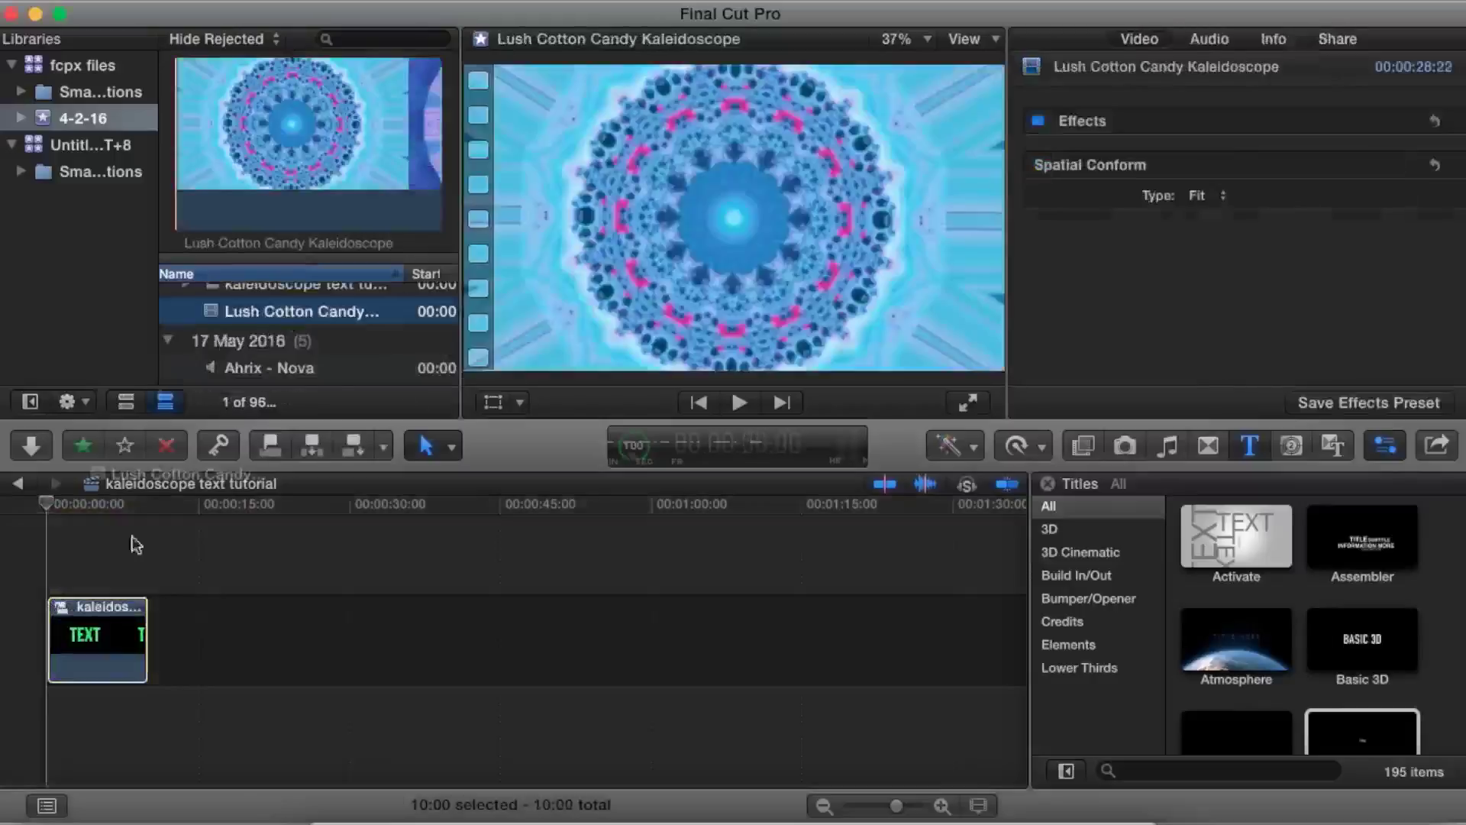
drag(291, 126, 61, 706)
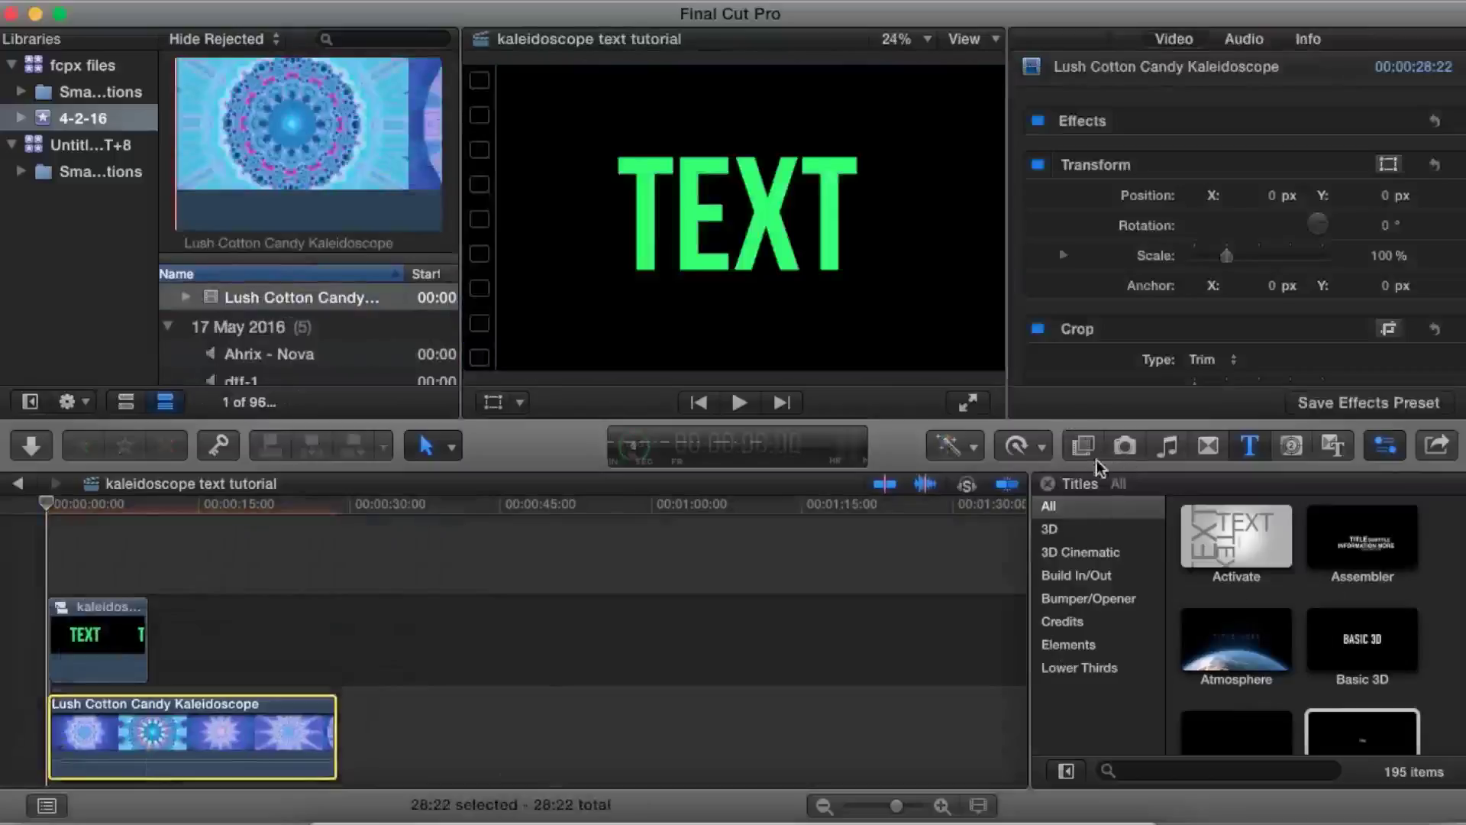
Step: Apply the Keyer effect to the TEXT compound clip and play back the kaleidoscope-filled text
click(1089, 453)
drag(1256, 546, 147, 654)
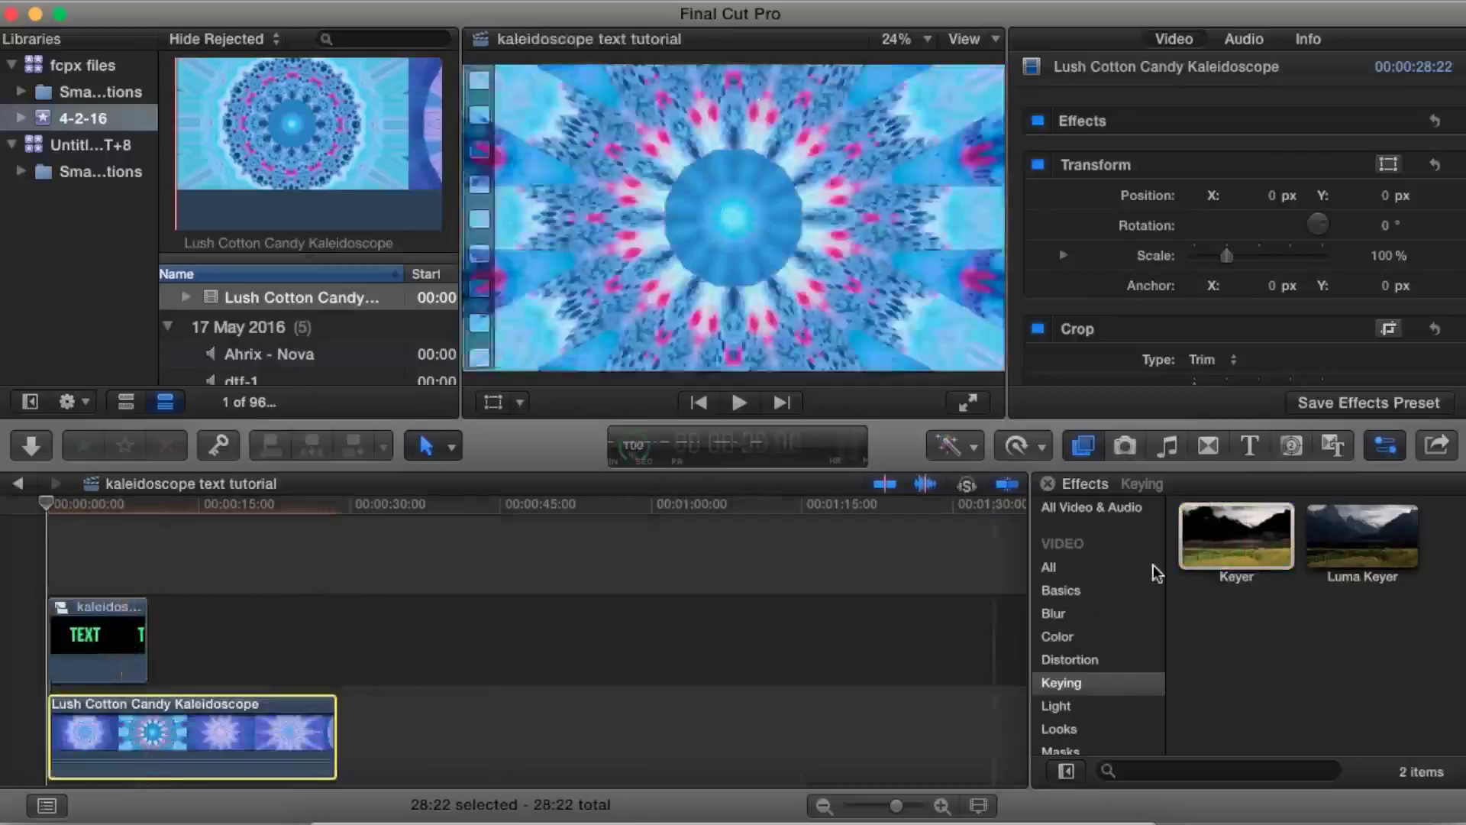
drag(1192, 561, 72, 636)
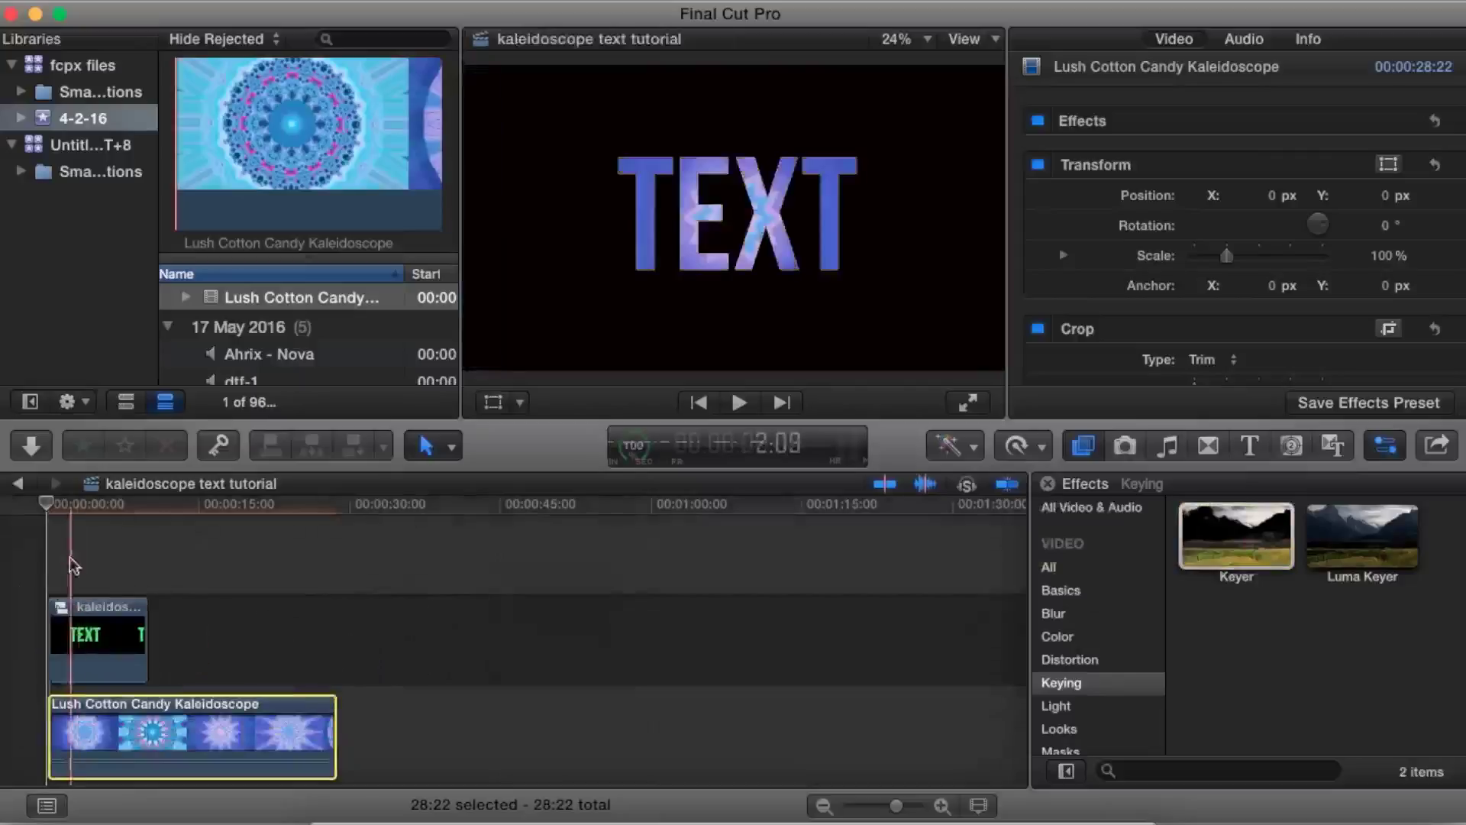
key(space)
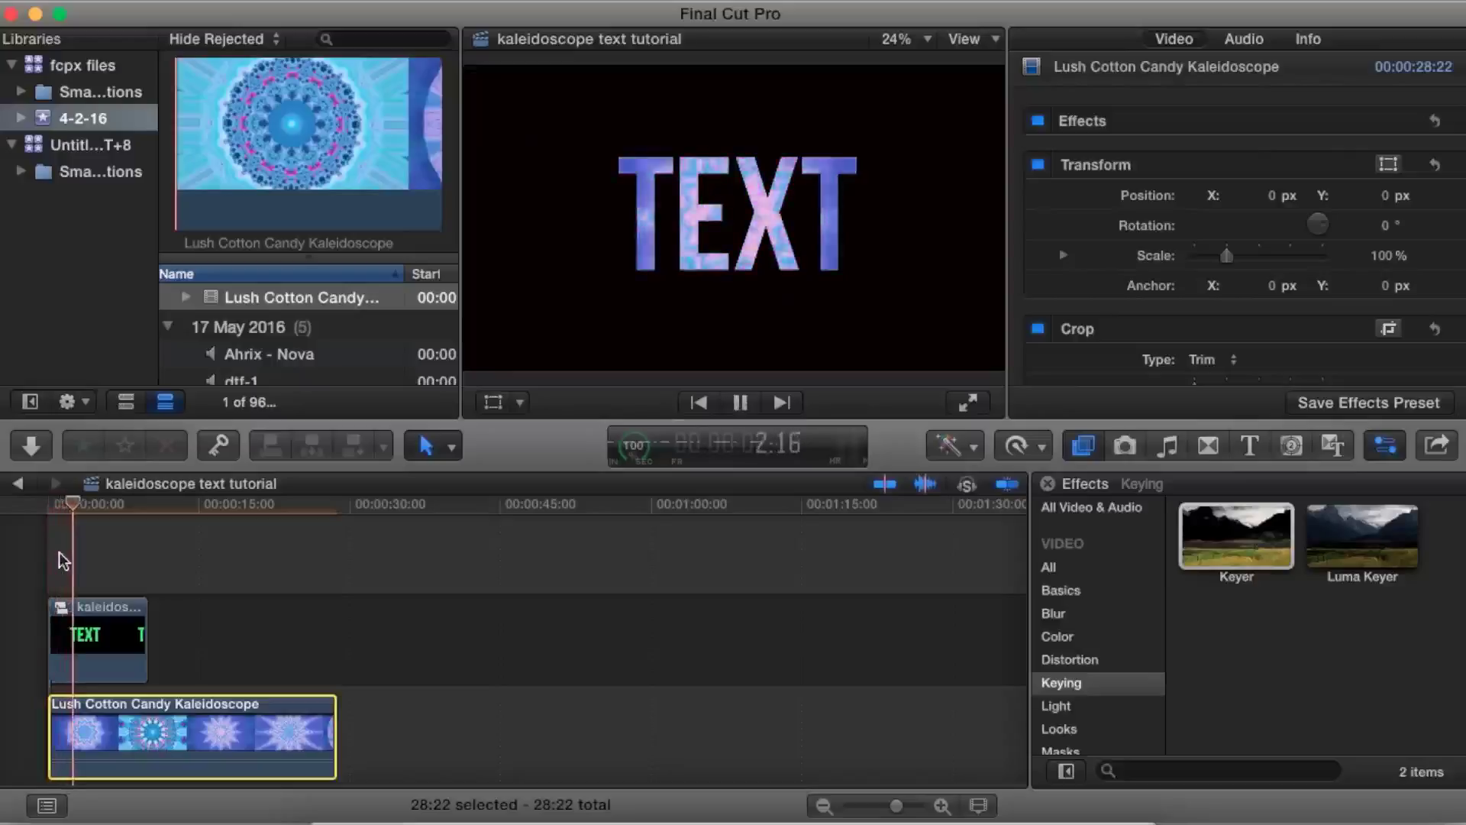
key(space)
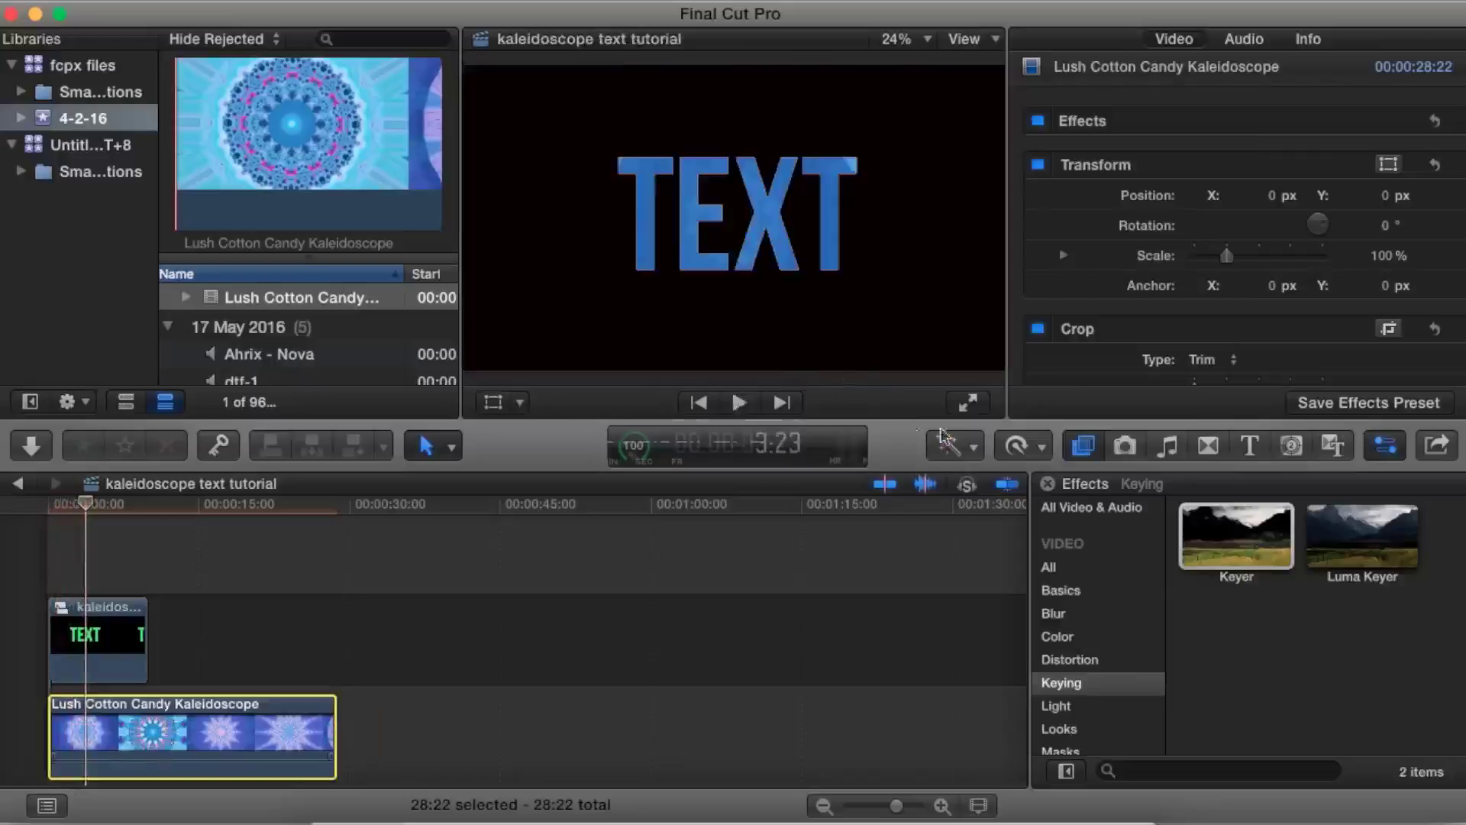
Step: Bring up the speed-change options for the kaleidoscope clip
click(951, 445)
click(953, 449)
click(1020, 446)
Step: Retime the kaleidoscope clip to Fast 2x and return the playhead to the start
mouse_move(1069, 498)
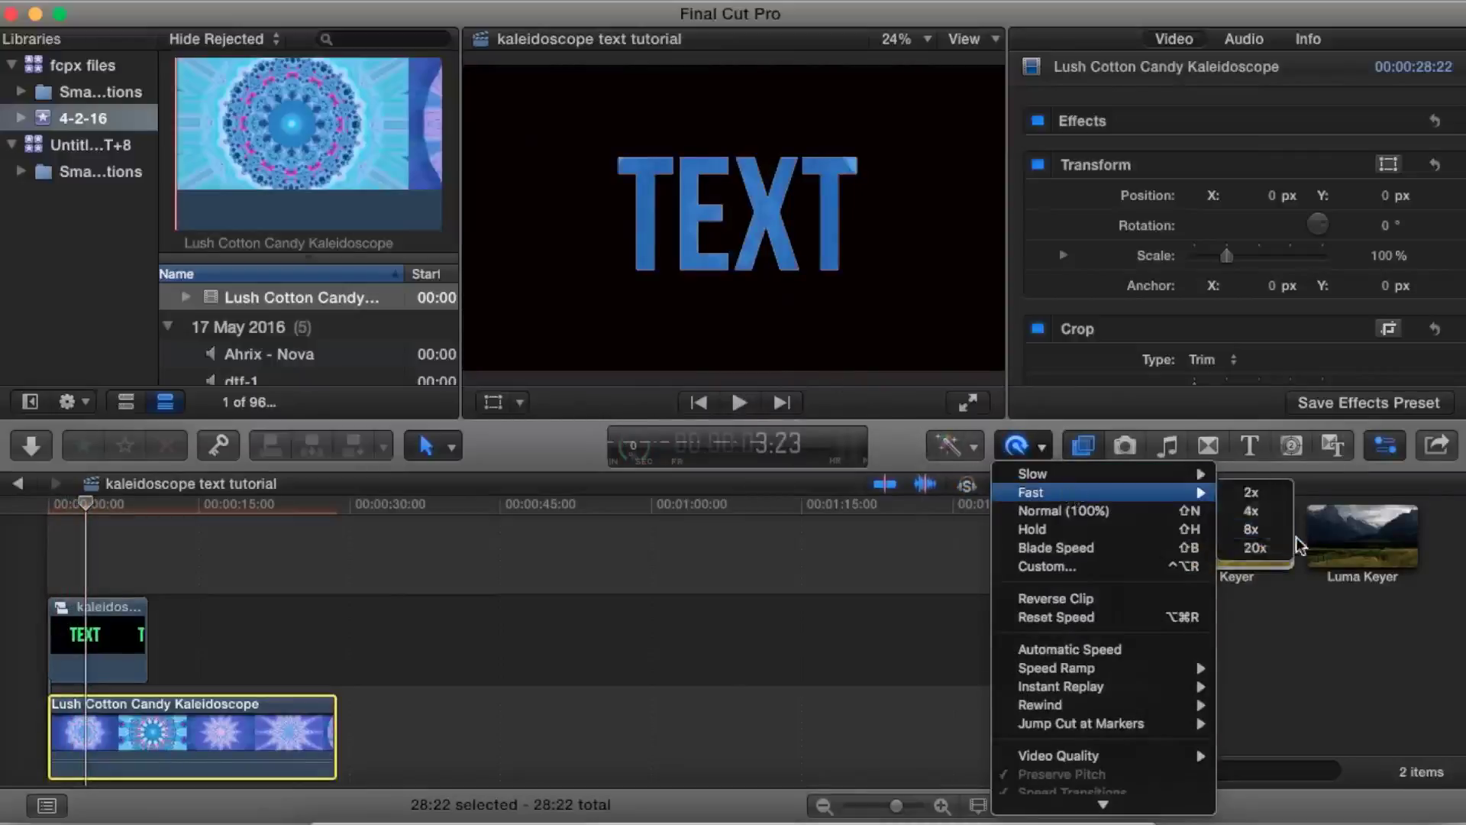
click(1257, 494)
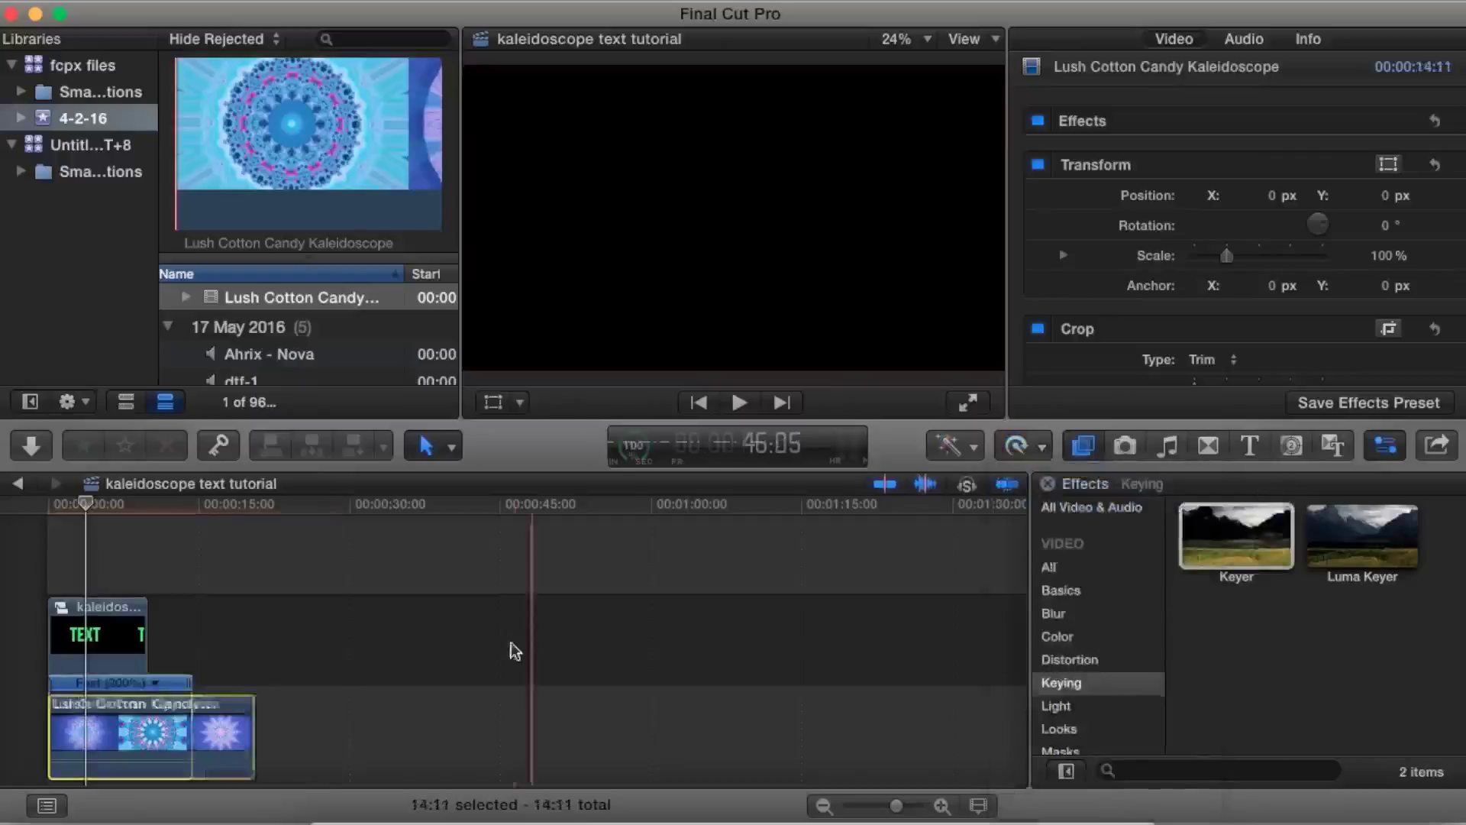
click(62, 506)
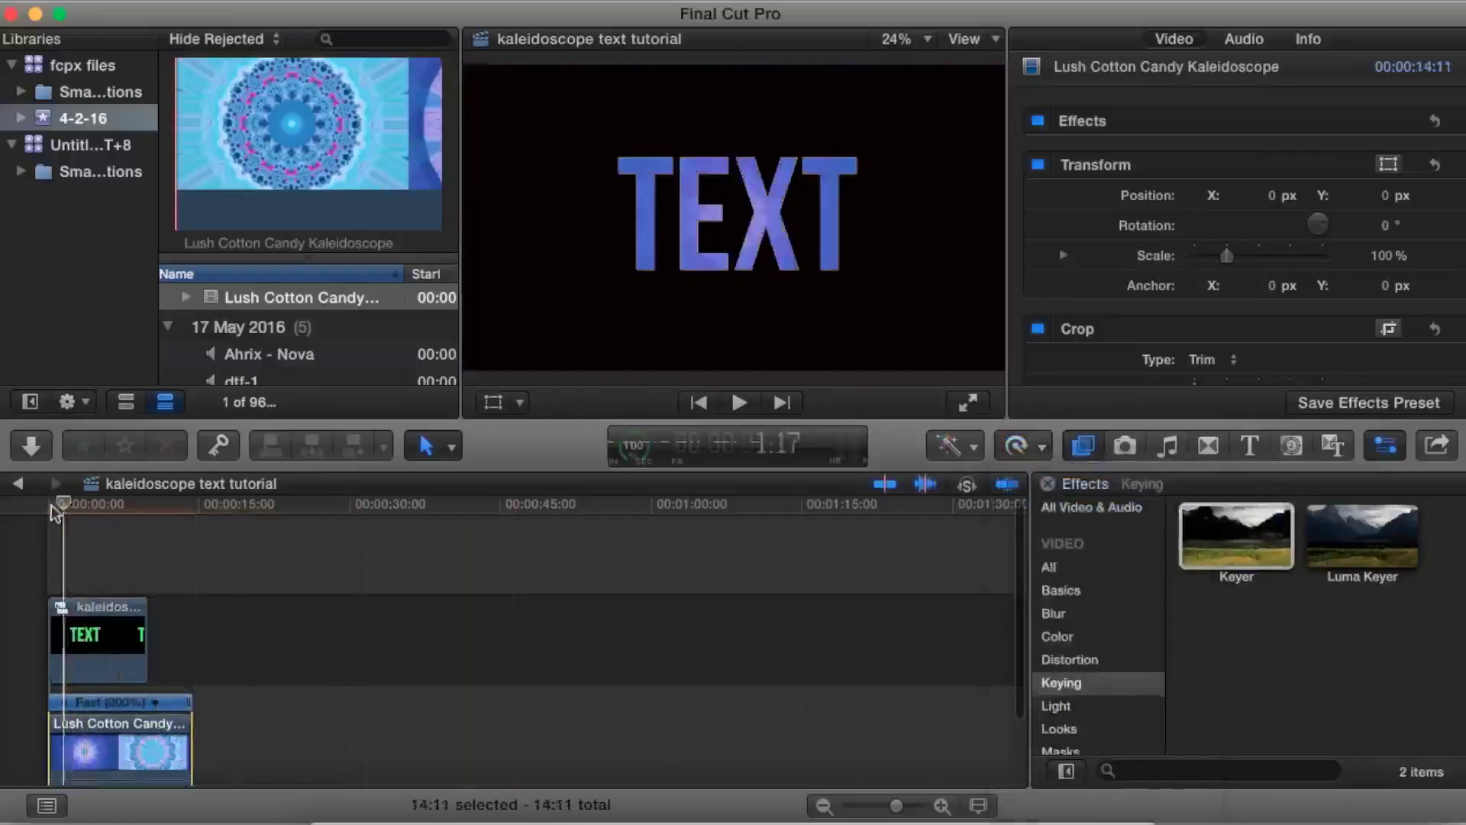
drag(51, 507, 2, 506)
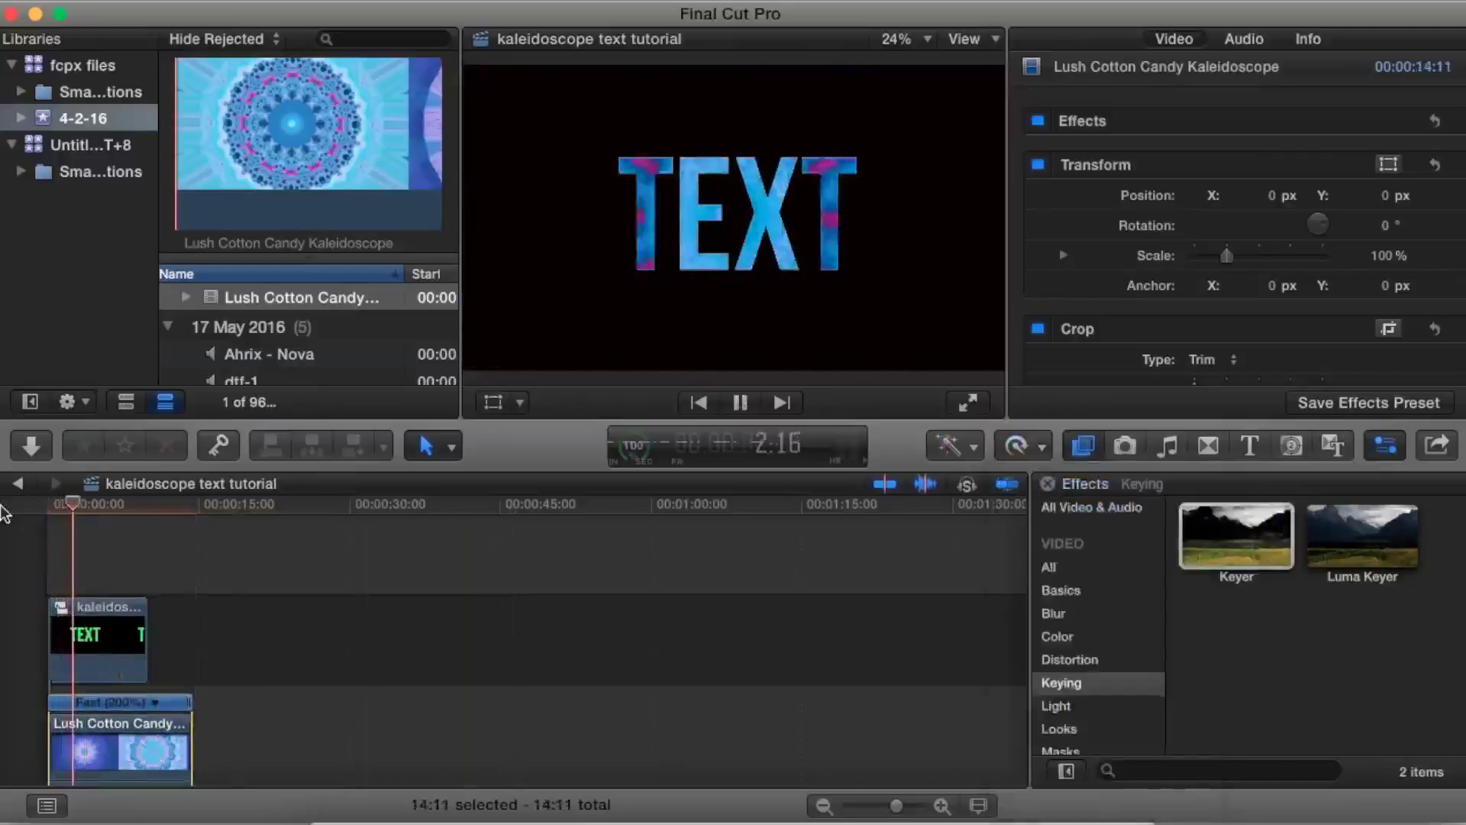
click(157, 703)
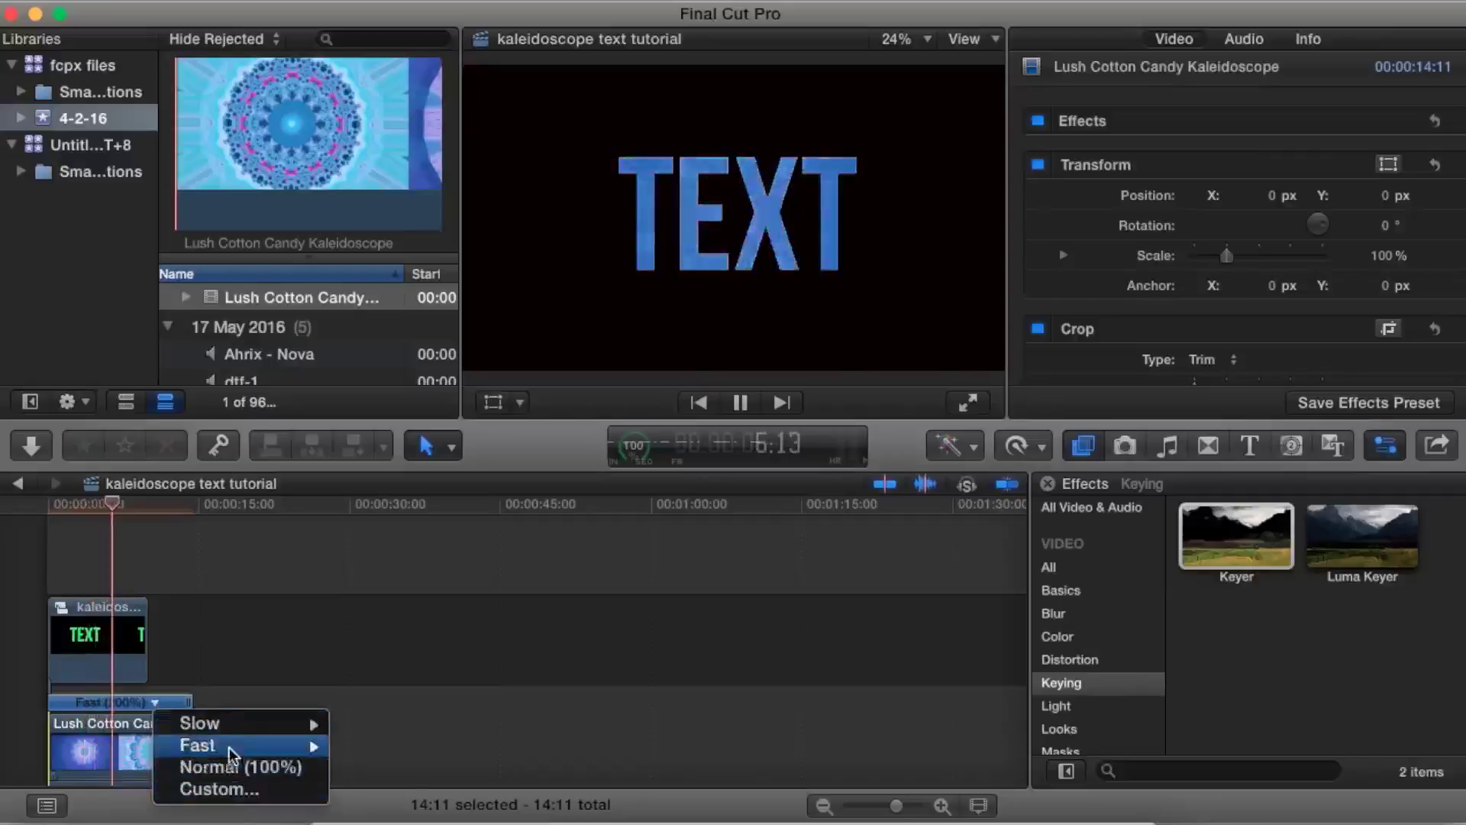
click(326, 654)
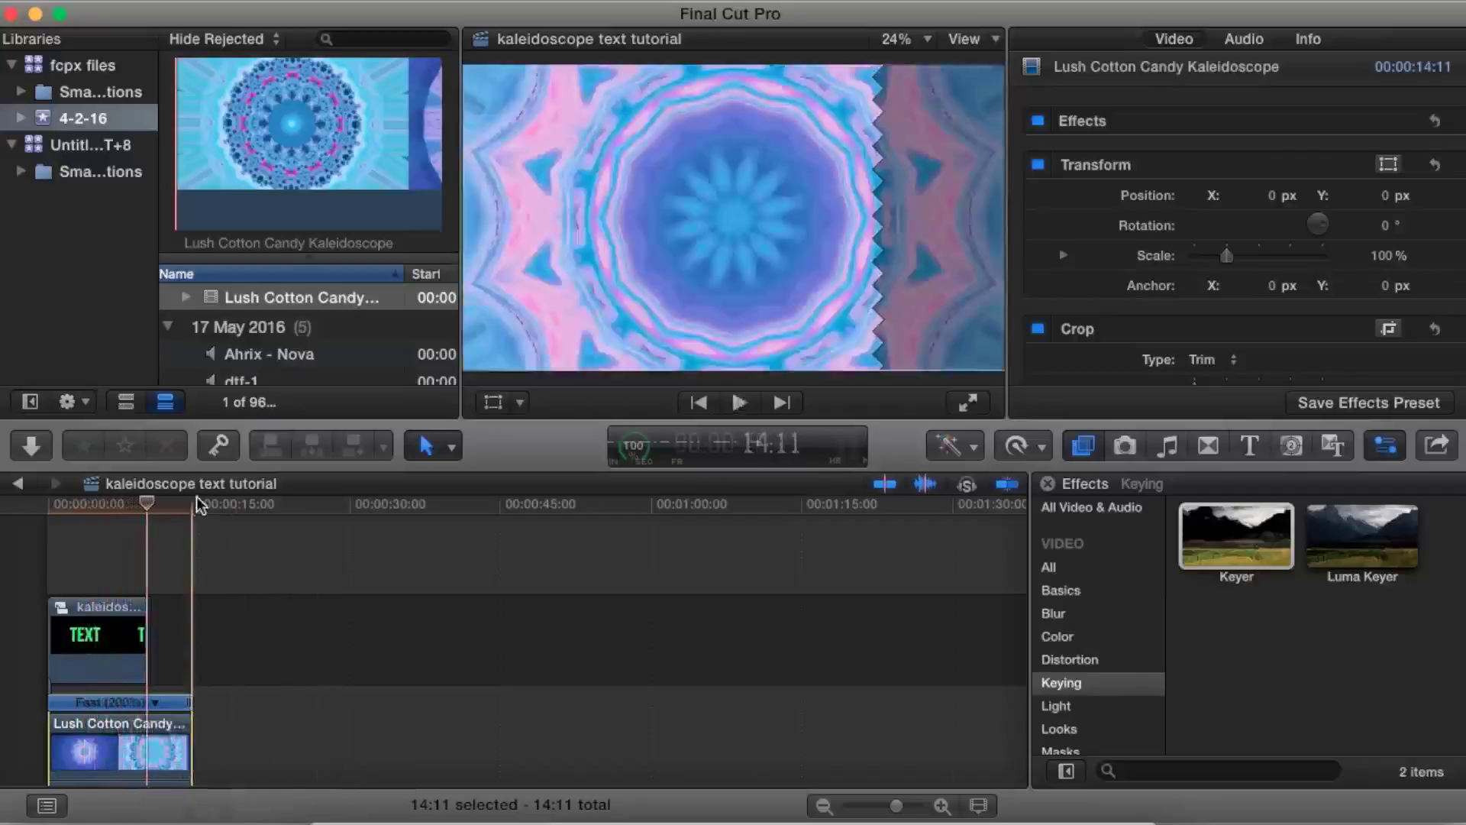
Step: Add the TUTORIAL compound clip after TEXT and move the kaleidoscope clip under it
click(149, 505)
drag(90, 524, 47, 527)
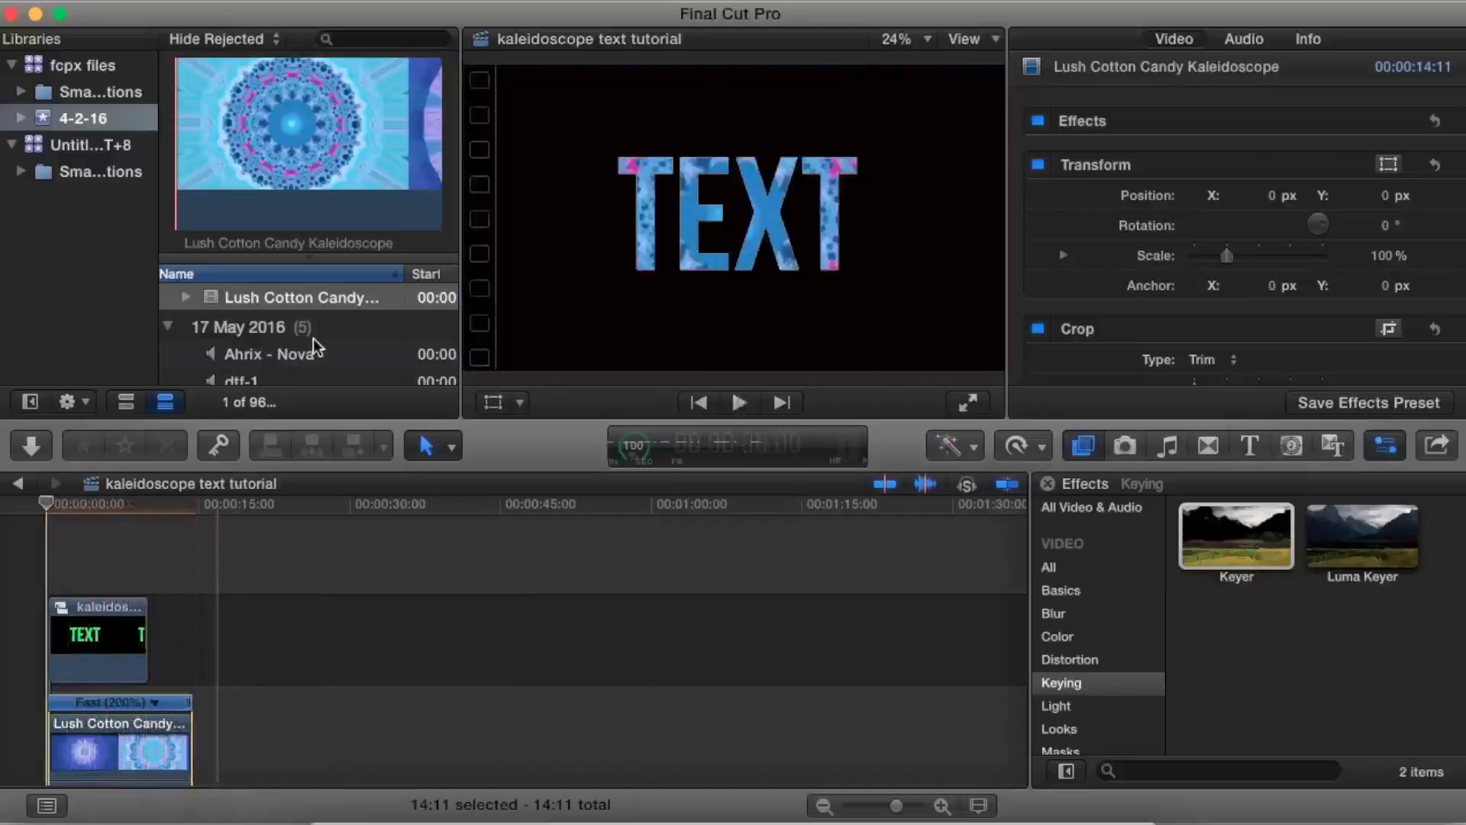
scroll(315, 347, up, 6)
scroll(321, 336, down, 3)
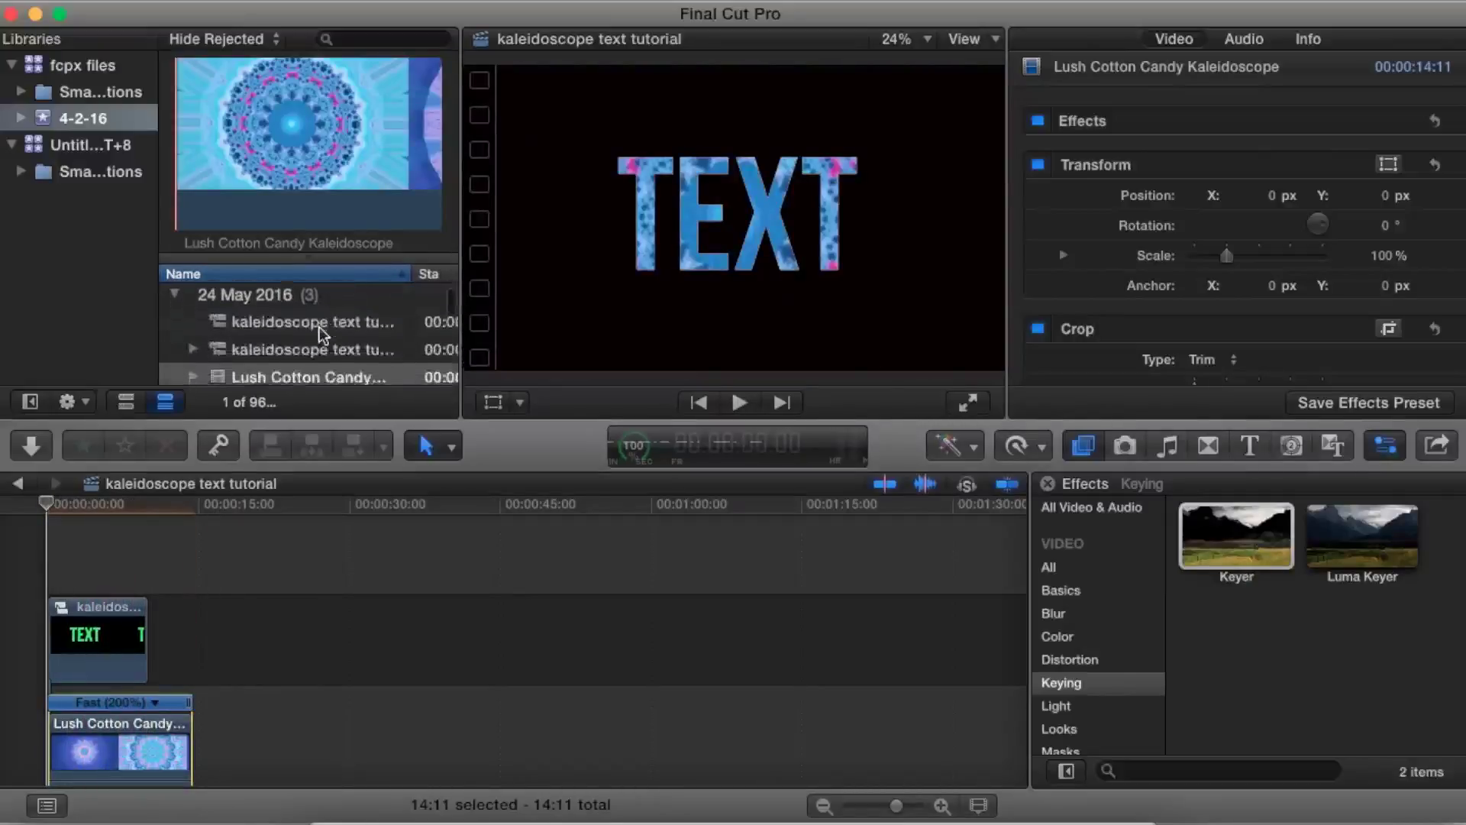
drag(319, 333, 199, 633)
drag(307, 649, 211, 735)
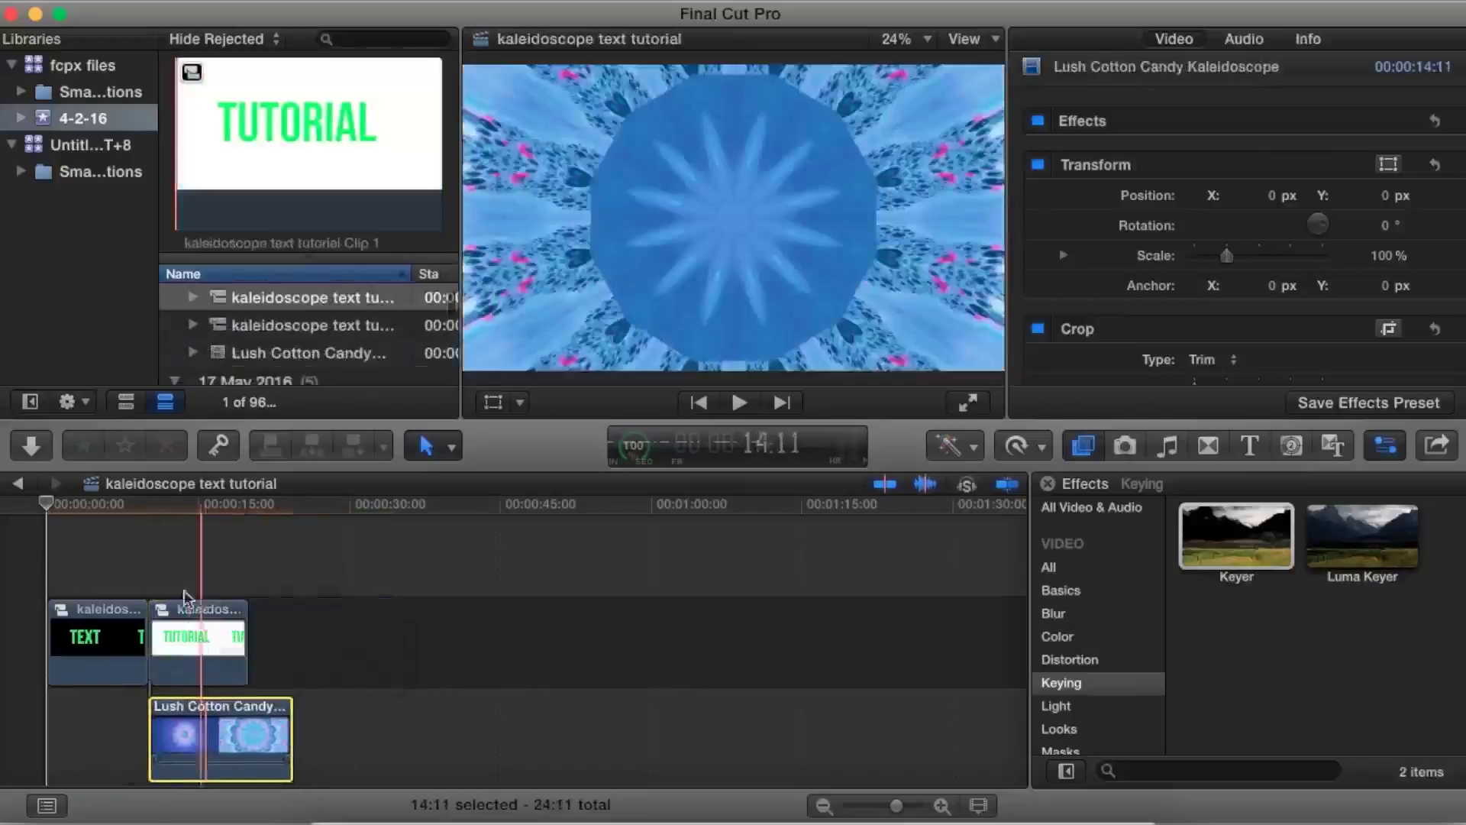
Step: Apply the Keyer to the TUTORIAL clip and play back its kaleidoscope-filled letters
click(147, 534)
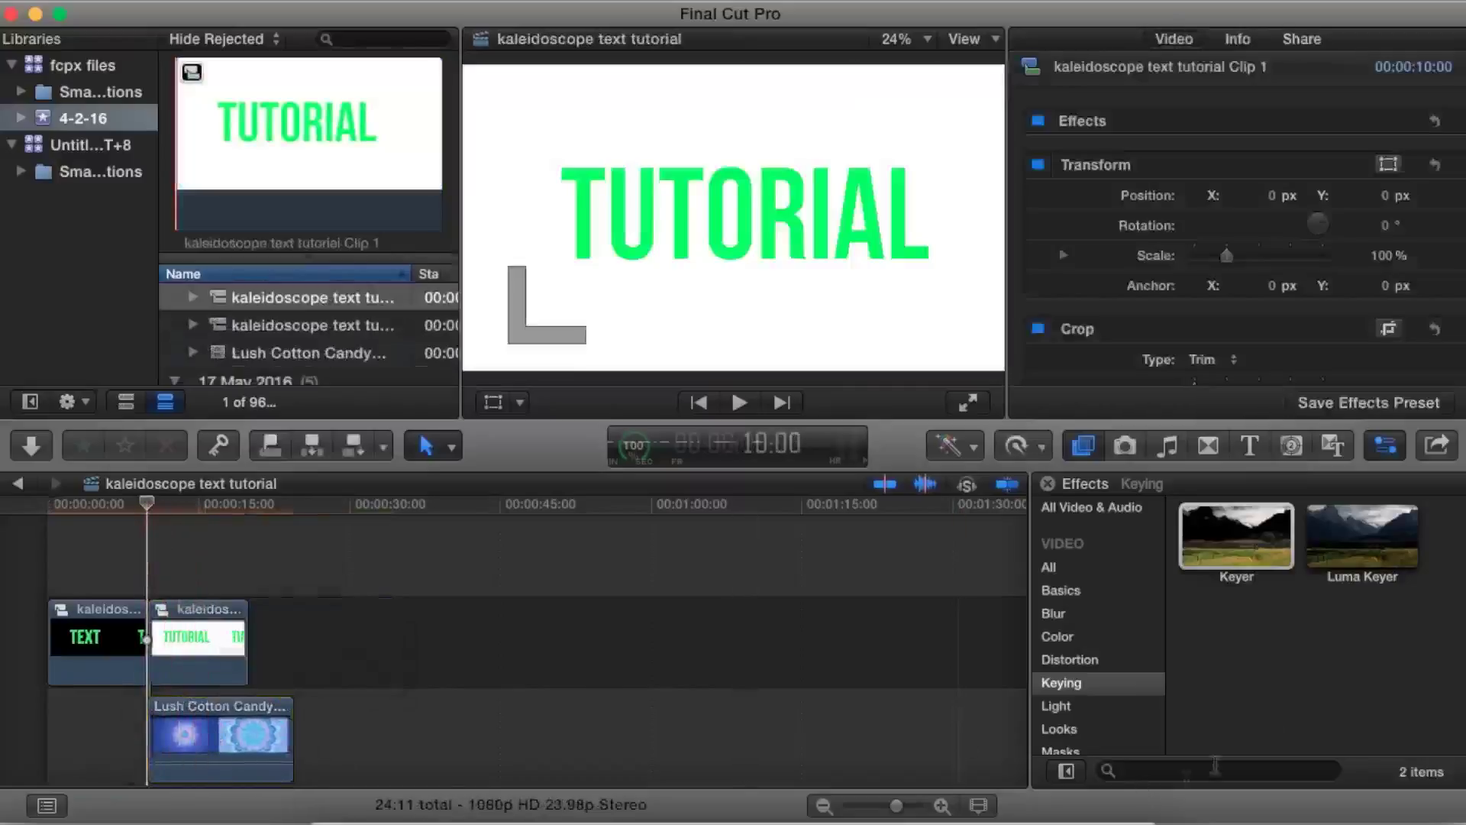
drag(1234, 565, 163, 603)
key(space)
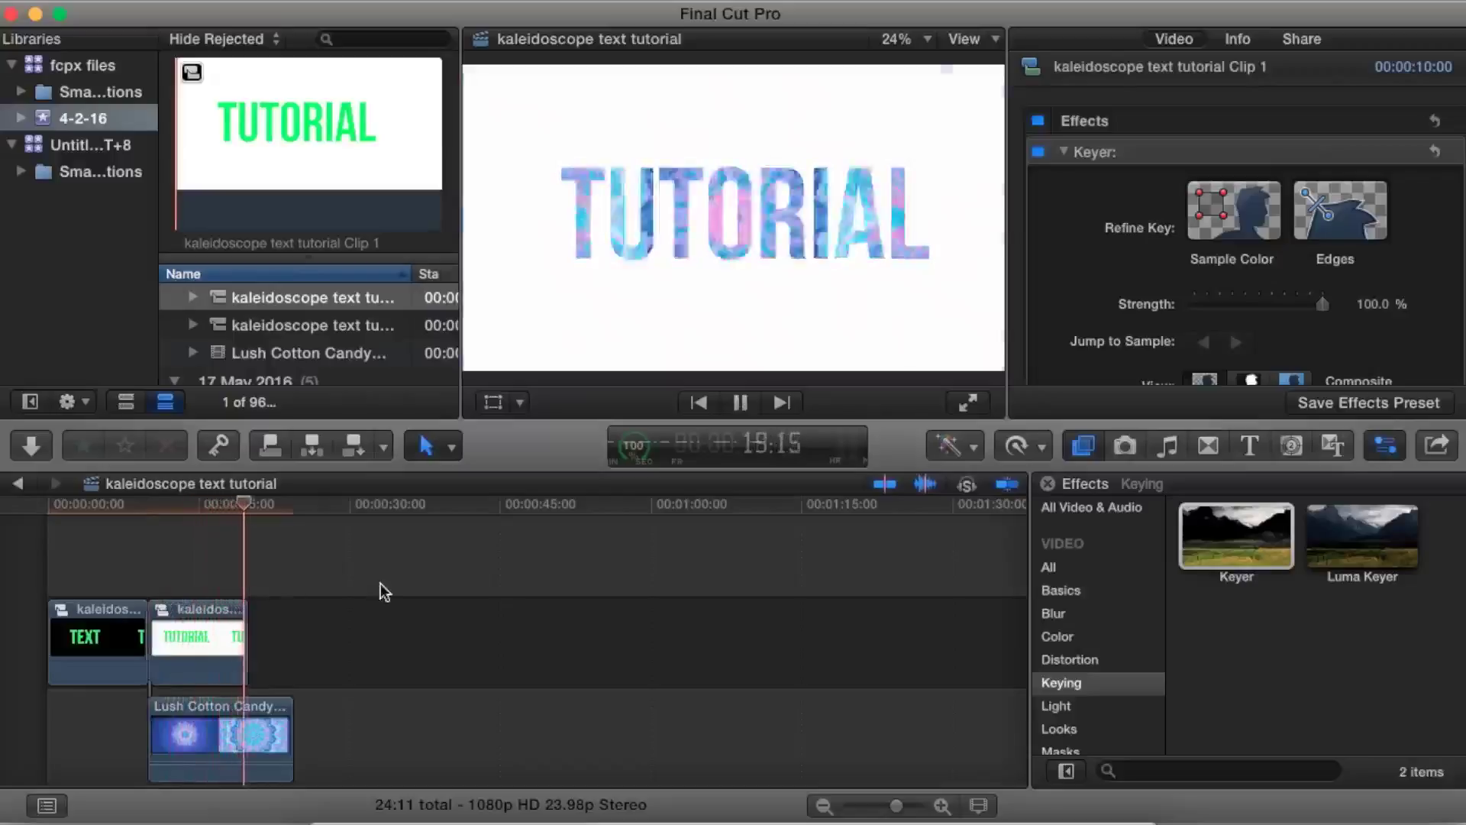
key(space)
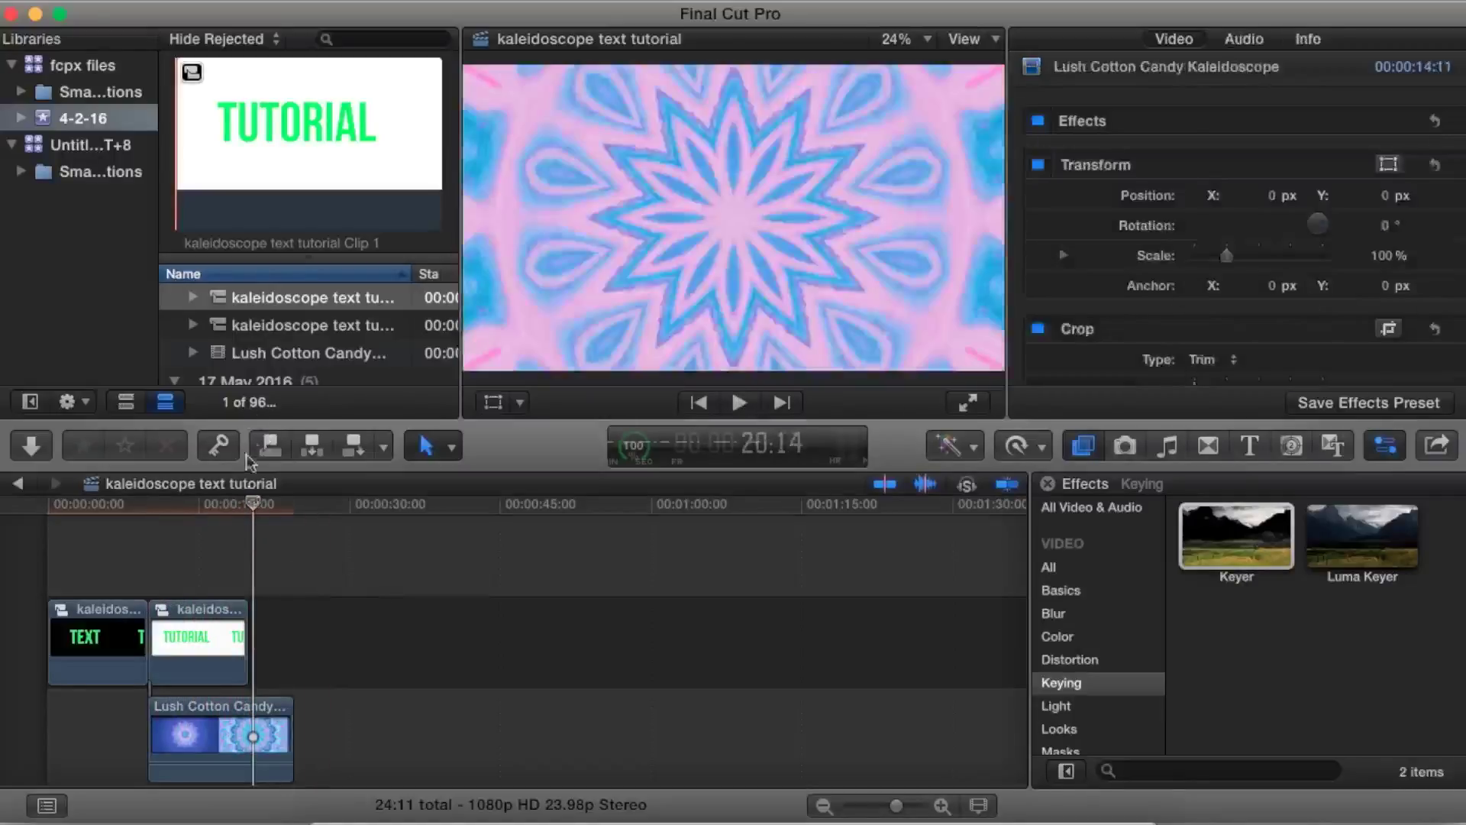